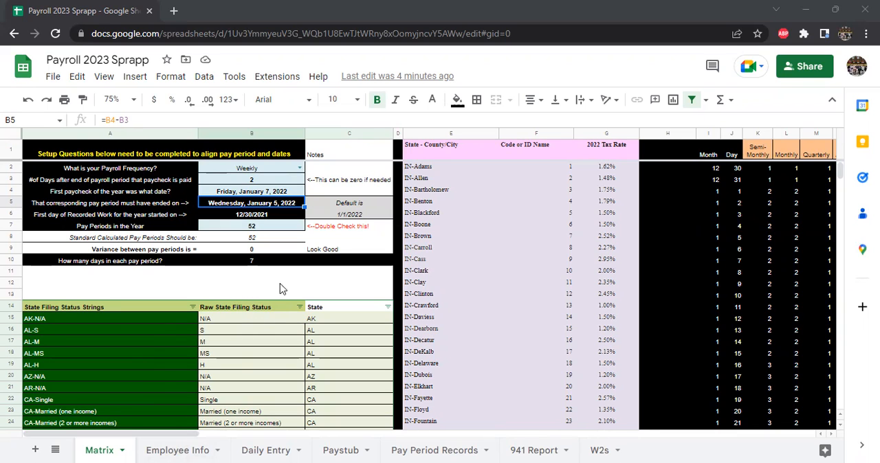
Step: On the Employee Info sheet, review the state choices for the state titles and the headings they control
{"action": "left_click", "coordinate": [102, 448]}
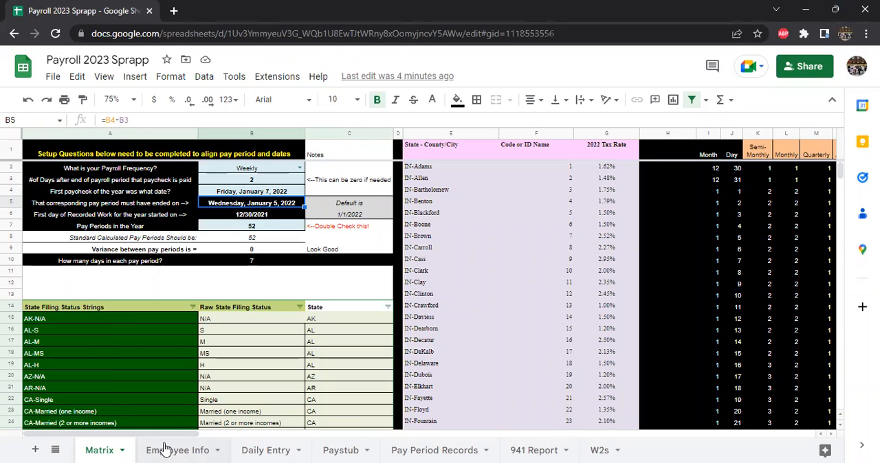
{"action": "left_click", "coordinate": [165, 448]}
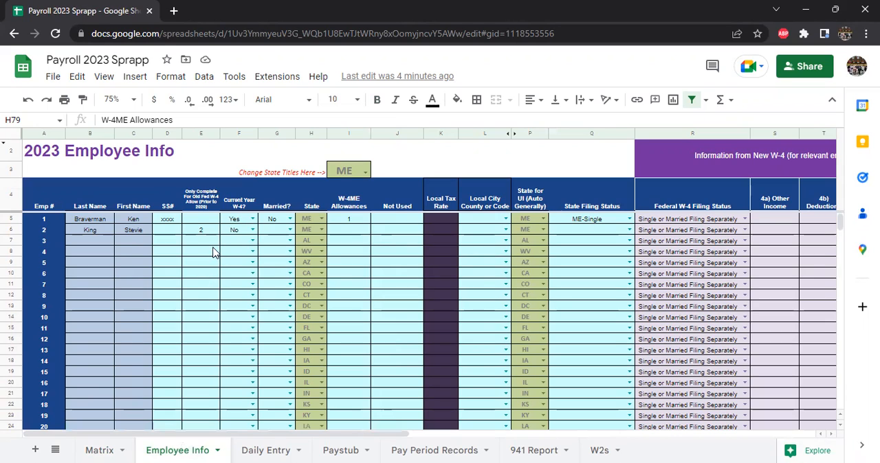
{"action": "left_click", "coordinate": [364, 174]}
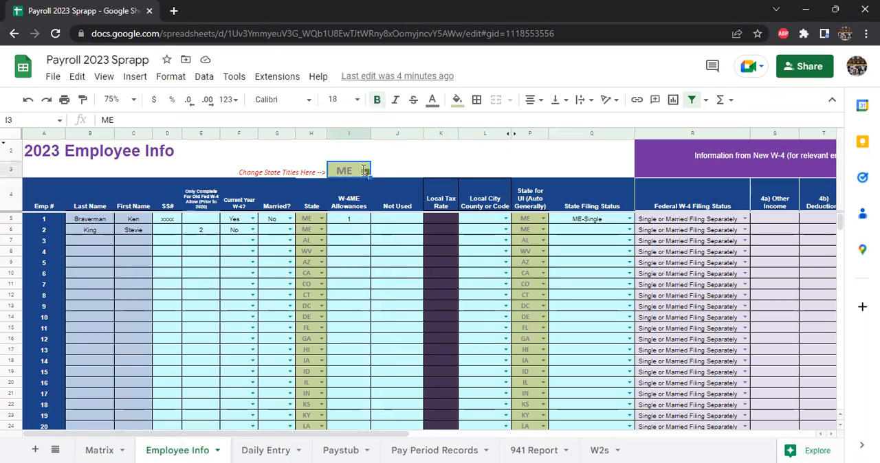
{"action": "left_click", "coordinate": [364, 171]}
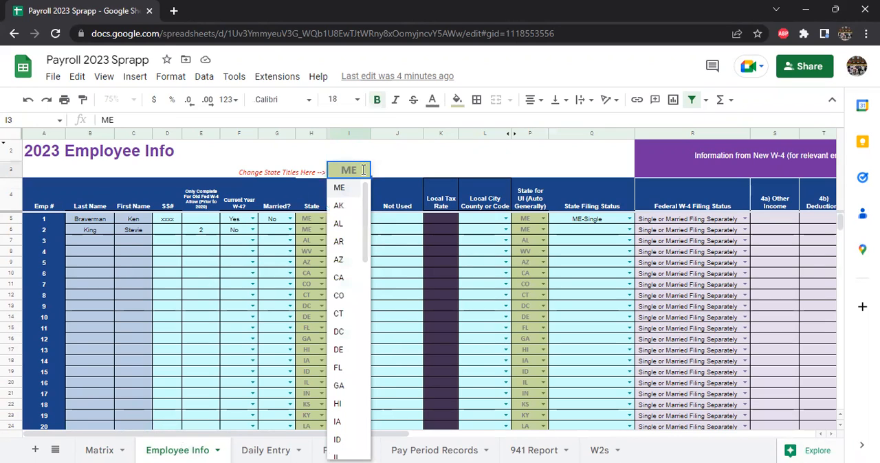
{"action": "left_click", "coordinate": [407, 169]}
{"action": "left_click", "coordinate": [404, 200]}
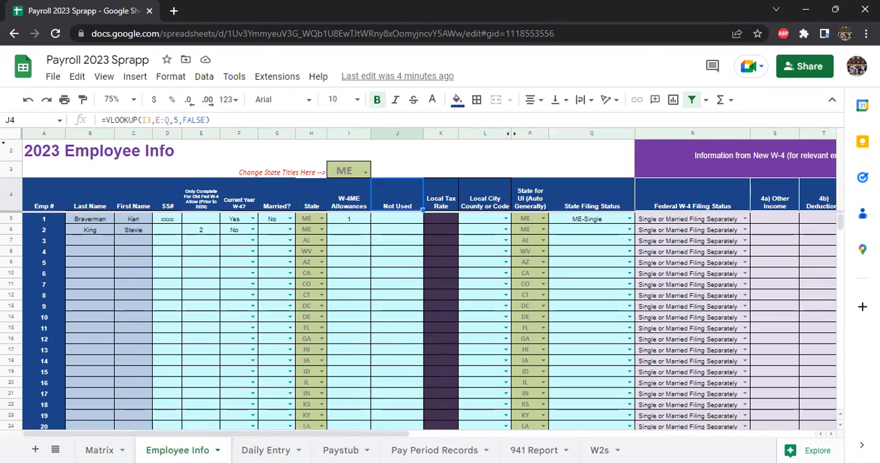
Step: On the Pay Period Records sheet, examine the row 3 headings across to the state tax and Alabama calculation columns
{"action": "left_click", "coordinate": [426, 451]}
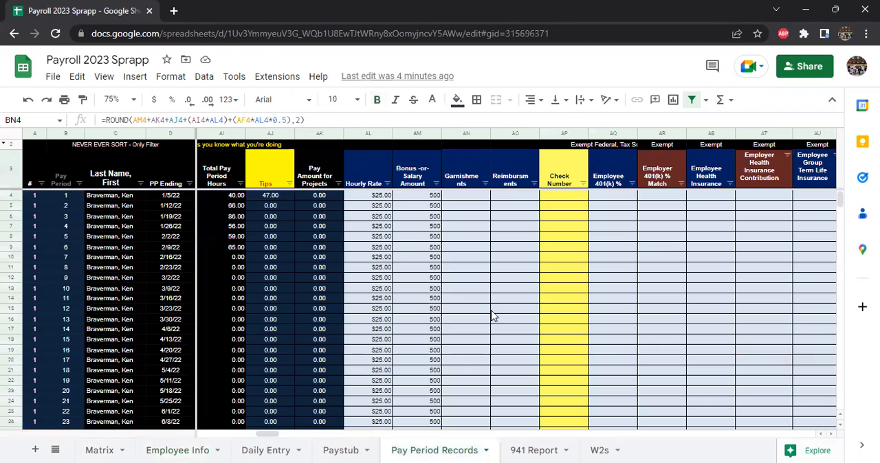
{"action": "key", "text": "Right"}
{"action": "key", "text": "Right"}
{"action": "key", "text": "Right"}
{"action": "key", "text": "Right"}
{"action": "key", "text": "Right"}
{"action": "key", "text": "Right"}
{"action": "key", "text": "Right"}
{"action": "key", "text": "Right"}
{"action": "key", "text": "Right"}
{"action": "key", "text": "Right"}
{"action": "key", "text": "Right"}
{"action": "key", "text": "Right"}
{"action": "key", "text": "Right"}
{"action": "key", "text": "Right"}
{"action": "key", "text": "Right"}
{"action": "key", "text": "Right"}
{"action": "key", "text": "Right"}
{"action": "key", "text": "Right"}
{"action": "key", "text": "Right"}
{"action": "key", "text": "Right"}
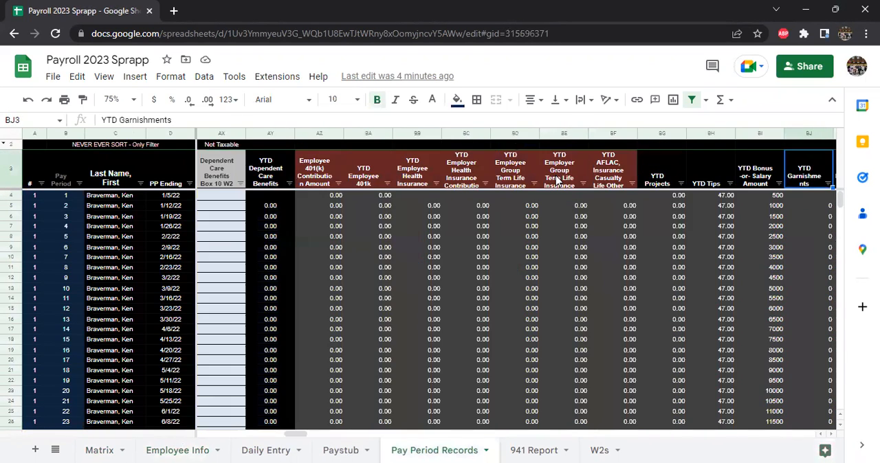
{"action": "key", "text": "Right"}
{"action": "key", "text": "Right"}
{"action": "key", "text": "Right"}
{"action": "key", "text": "Right"}
{"action": "key", "text": "Right"}
{"action": "key", "text": "Right"}
{"action": "key", "text": "Right"}
{"action": "key", "text": "Right"}
{"action": "key", "text": "Right"}
{"action": "key", "text": "Right"}
{"action": "key", "text": "Right"}
{"action": "key", "text": "Right"}
{"action": "key", "text": "Right"}
{"action": "key", "text": "Right"}
{"action": "key", "text": "Right"}
{"action": "key", "text": "Right"}
{"action": "key", "text": "Right"}
{"action": "key", "text": "Right"}
{"action": "key", "text": "Right"}
{"action": "key", "text": "Right"}
{"action": "key", "text": "Right"}
{"action": "key", "text": "Right"}
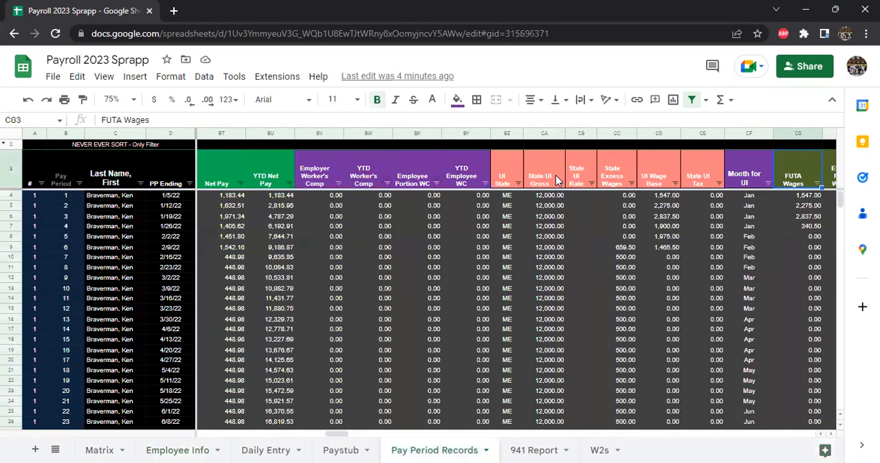
{"action": "key", "text": "Right"}
{"action": "key", "text": "Right"}
{"action": "key", "text": "Right"}
{"action": "key", "text": "Right"}
{"action": "key", "text": "Right"}
{"action": "key", "text": "Right"}
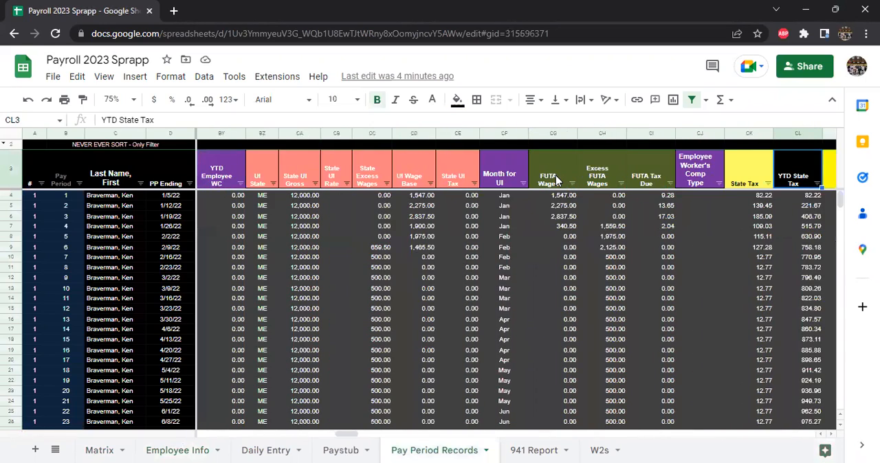
{"action": "key", "text": "Right"}
{"action": "key", "text": "Right"}
{"action": "key", "text": "Right"}
{"action": "key", "text": "Right"}
{"action": "key", "text": "Right"}
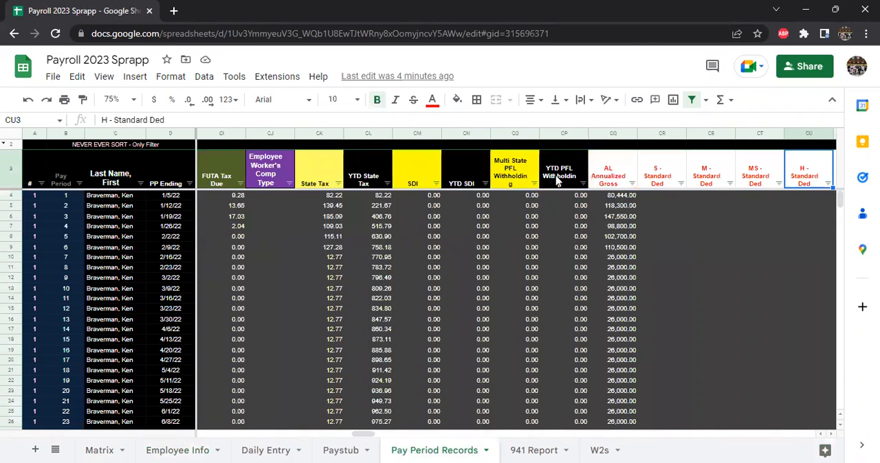
{"action": "key", "text": "Right"}
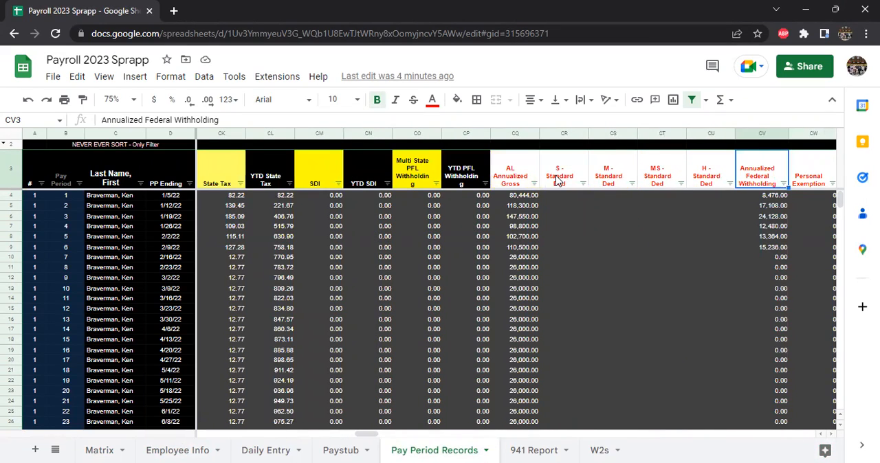
{"action": "key", "text": "Right"}
{"action": "key", "text": "Right"}
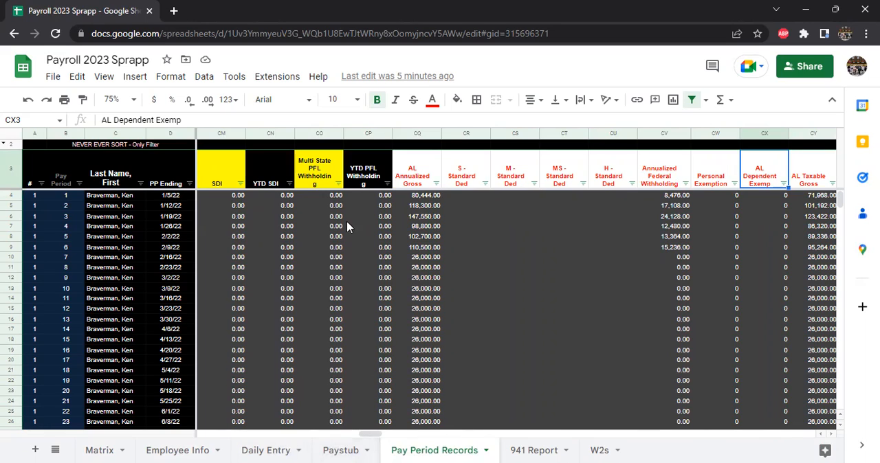
Step: Widen the YTD PFL Withholding column slightly so its heading word fits on one line
{"action": "left_click", "coordinate": [412, 174]}
{"action": "key", "text": "Left"}
{"action": "key", "text": "Left"}
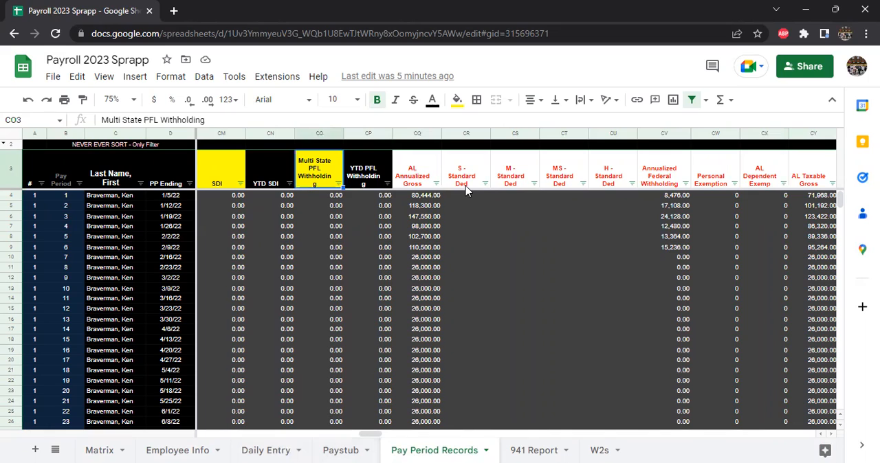
{"action": "right_click", "coordinate": [386, 133]}
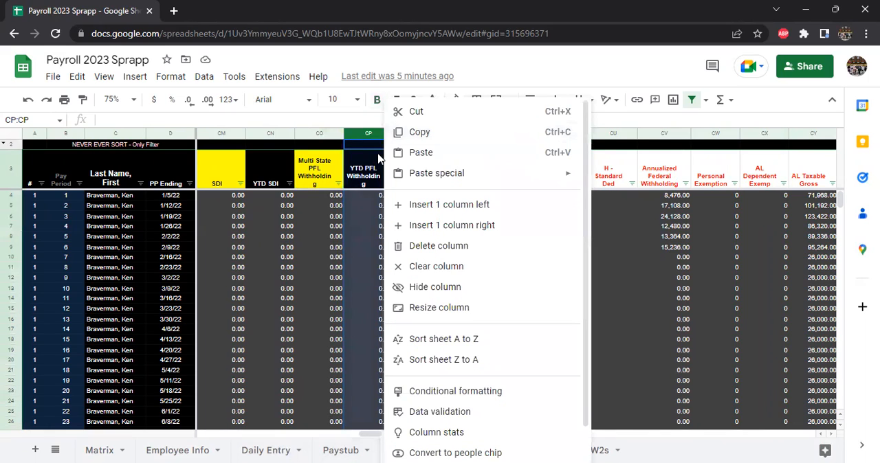
{"action": "left_click", "coordinate": [360, 170]}
{"action": "left_click_drag", "start_coordinate": [393, 130], "coordinate": [398, 130]}
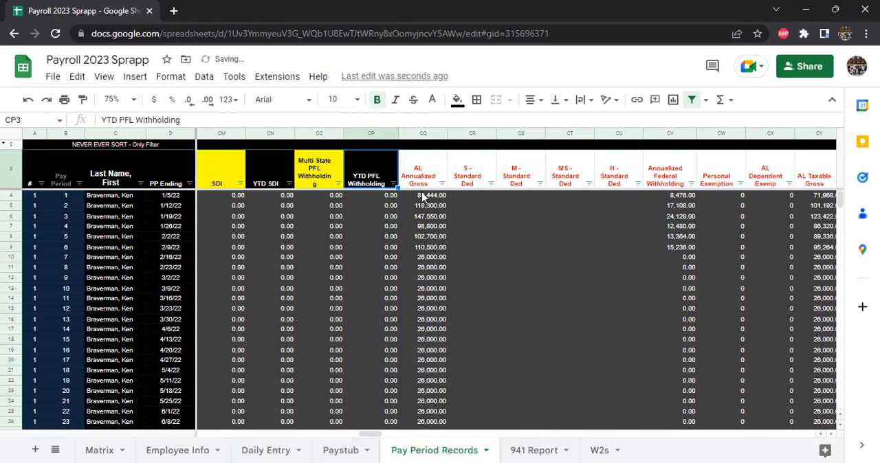
Step: Review the Pay Period Records headings from YTD PFL Withholding back to the first column
{"action": "key", "text": "Left"}
{"action": "key", "text": "Left"}
{"action": "key", "text": "Left"}
{"action": "key", "text": "Left"}
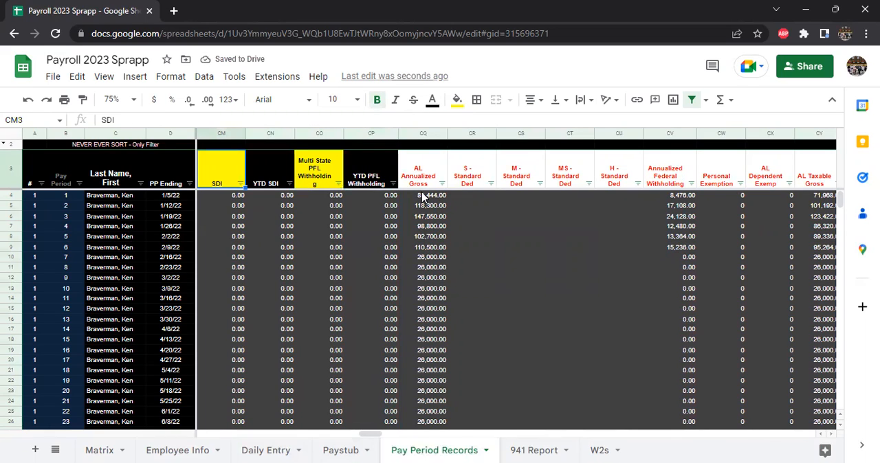
{"action": "key", "text": "Left"}
{"action": "key", "text": "Left"}
{"action": "key", "text": "Left"}
{"action": "key", "text": "Left"}
{"action": "key", "text": "Left"}
{"action": "key", "text": "Left"}
{"action": "key", "text": "Left"}
{"action": "key", "text": "Left"}
{"action": "key", "text": "Left"}
{"action": "key", "text": "Left"}
{"action": "key", "text": "Left"}
{"action": "key", "text": "Left"}
{"action": "key", "text": "Left"}
{"action": "key", "text": "Left"}
{"action": "key", "text": "Left"}
{"action": "key", "text": "Left"}
{"action": "key", "text": "Left"}
{"action": "key", "text": "Left"}
{"action": "key", "text": "Left"}
{"action": "key", "text": "Left"}
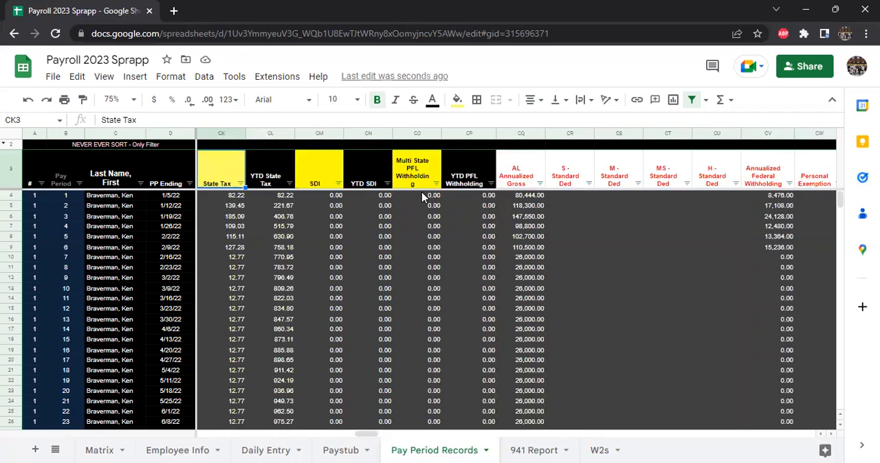
{"action": "key", "text": "Left"}
{"action": "key", "text": "Left"}
{"action": "key", "text": "Left"}
{"action": "key", "text": "Left"}
{"action": "key", "text": "Left"}
{"action": "key", "text": "Left"}
{"action": "key", "text": "Left"}
{"action": "key", "text": "Left"}
{"action": "key", "text": "Left"}
{"action": "key", "text": "Left"}
{"action": "key", "text": "Left"}
{"action": "key", "text": "Left"}
{"action": "key", "text": "Left"}
{"action": "key", "text": "Left"}
{"action": "key", "text": "Left"}
{"action": "key", "text": "Left"}
{"action": "key", "text": "Left"}
{"action": "key", "text": "Left"}
{"action": "key", "text": "Left"}
{"action": "key", "text": "Left"}
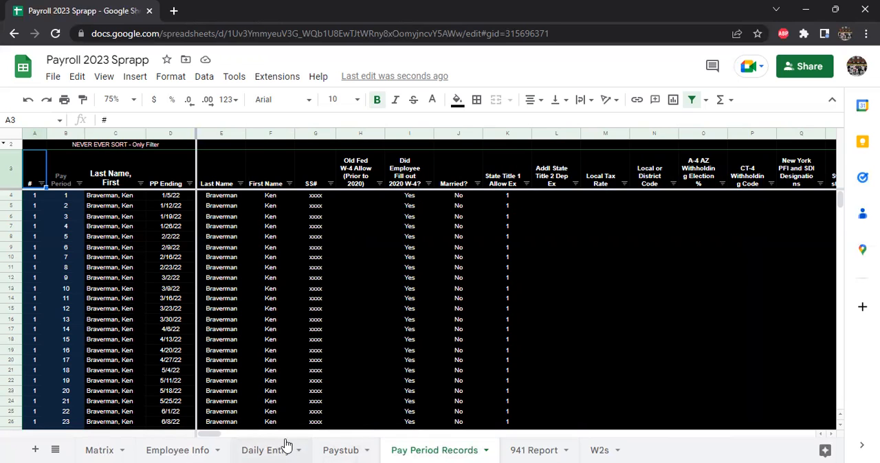
Step: Return to the Matrix sheet and enlarge its view to 125%
{"action": "left_click", "coordinate": [98, 449]}
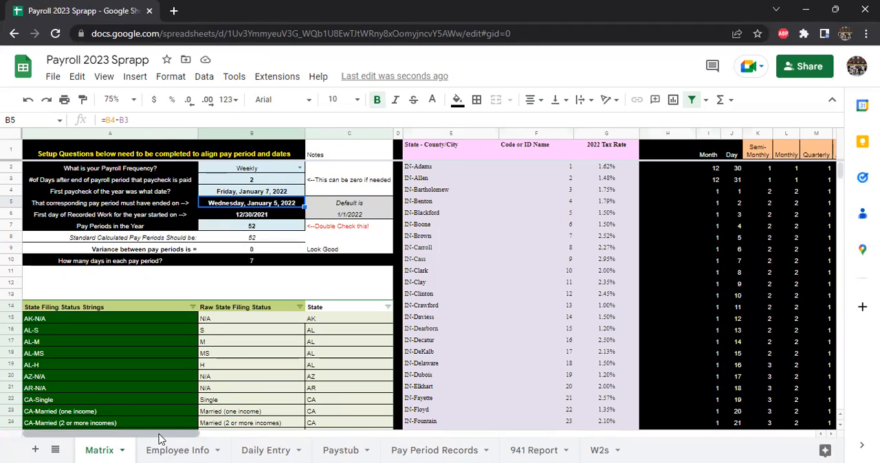
{"action": "left_click", "coordinate": [261, 183]}
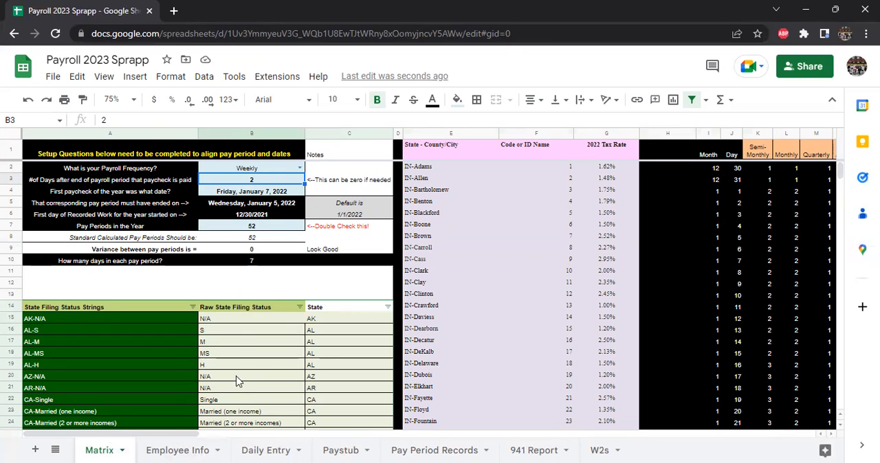
{"action": "left_click", "coordinate": [134, 102]}
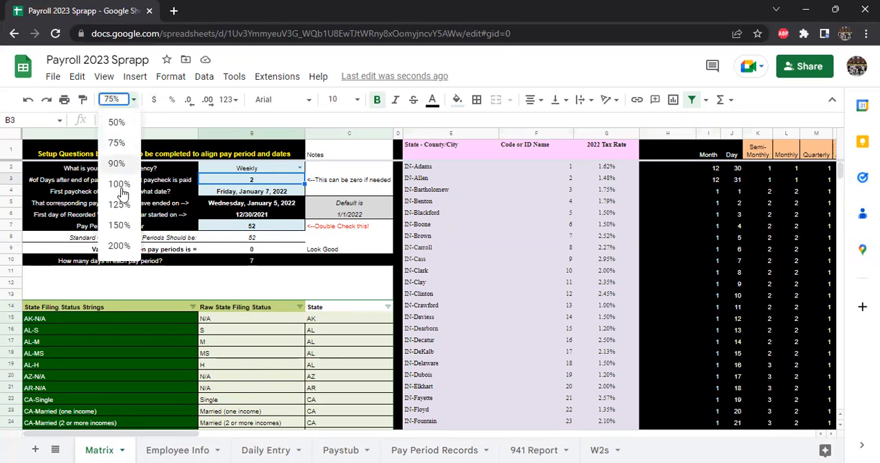
{"action": "left_click", "coordinate": [134, 206]}
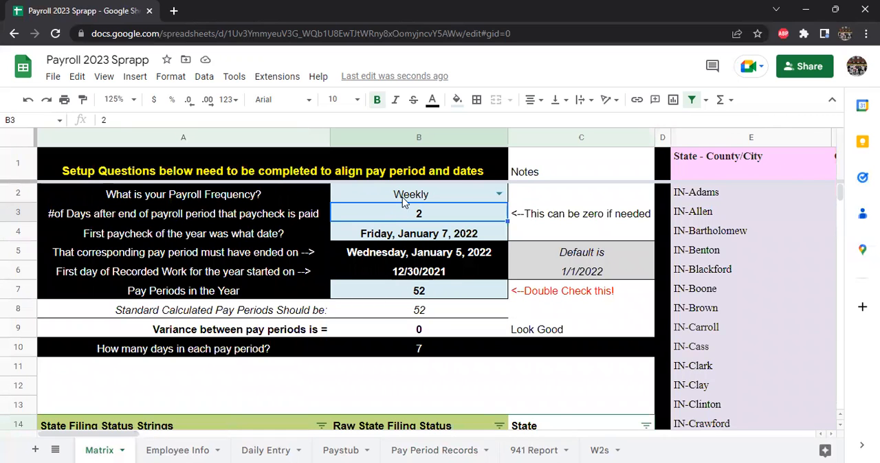
Step: In the Matrix setup questions, set the payroll frequency to BiWeekly
{"action": "left_click_drag", "start_coordinate": [406, 195], "coordinate": [413, 293]}
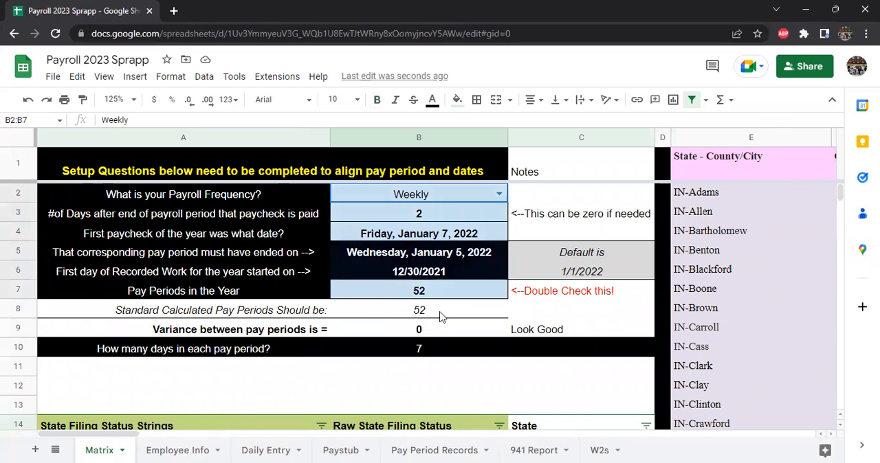
{"action": "left_click", "coordinate": [450, 199]}
{"action": "left_click", "coordinate": [442, 212]}
{"action": "left_click", "coordinate": [442, 197]}
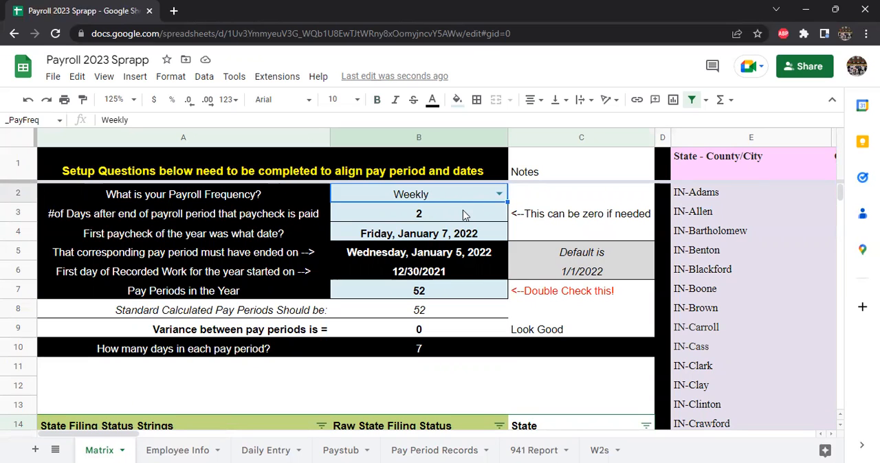
{"action": "left_click", "coordinate": [499, 196]}
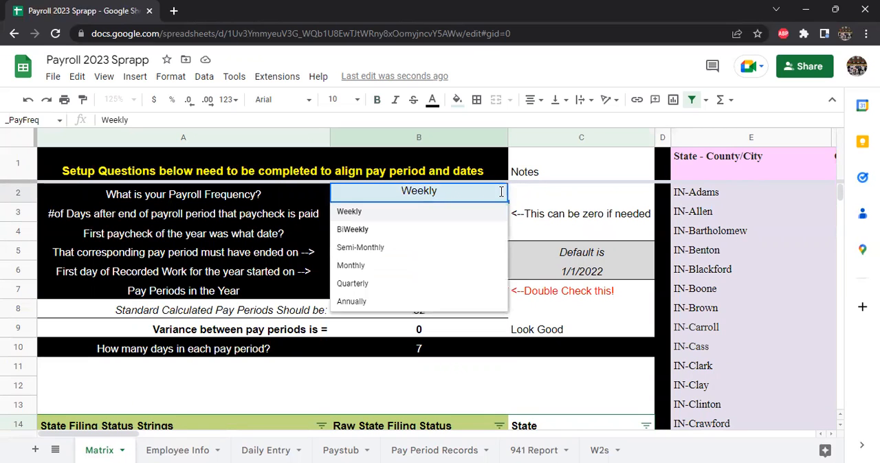
{"action": "left_click", "coordinate": [362, 234]}
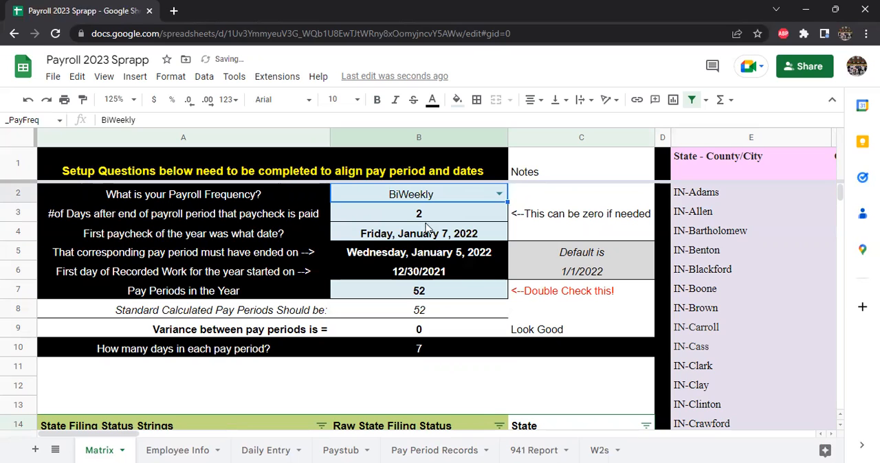
Step: Examine the setup answers for paycheck delay, first paycheck date, period end, first recorded work day and pay periods
{"action": "left_click", "coordinate": [455, 216]}
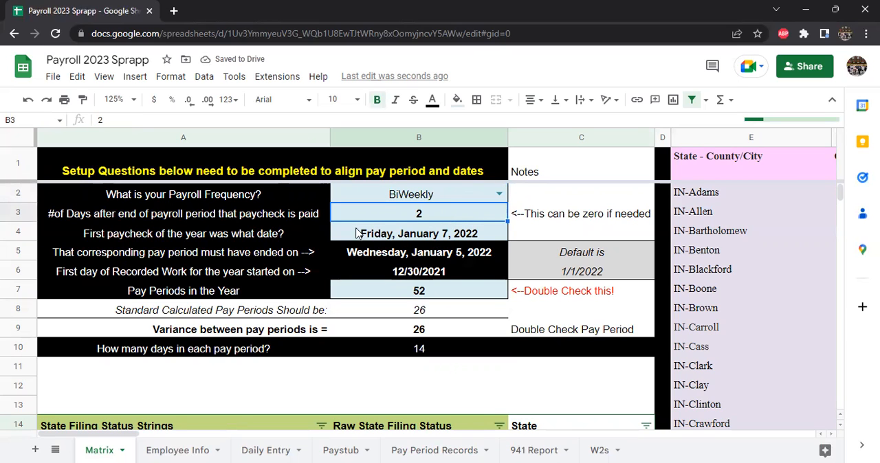
{"action": "left_click", "coordinate": [427, 234]}
{"action": "left_click", "coordinate": [419, 290]}
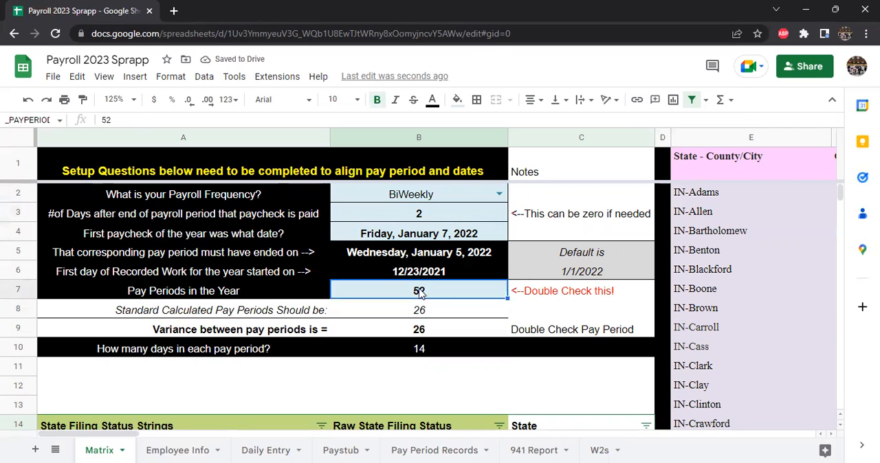
{"action": "left_click", "coordinate": [427, 222]}
{"action": "left_click", "coordinate": [427, 236]}
{"action": "left_click", "coordinate": [419, 257]}
{"action": "left_click", "coordinate": [421, 273]}
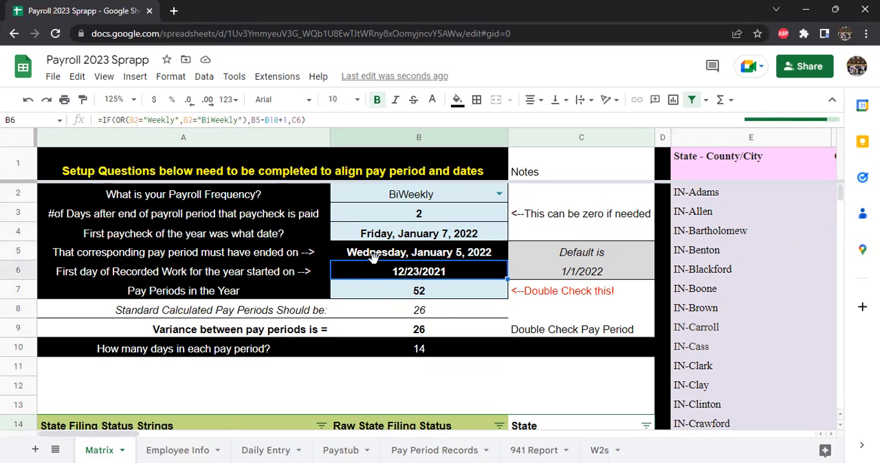
{"action": "left_click", "coordinate": [421, 235]}
{"action": "left_click", "coordinate": [427, 216]}
{"action": "left_click", "coordinate": [422, 233]}
{"action": "left_click", "coordinate": [210, 216]}
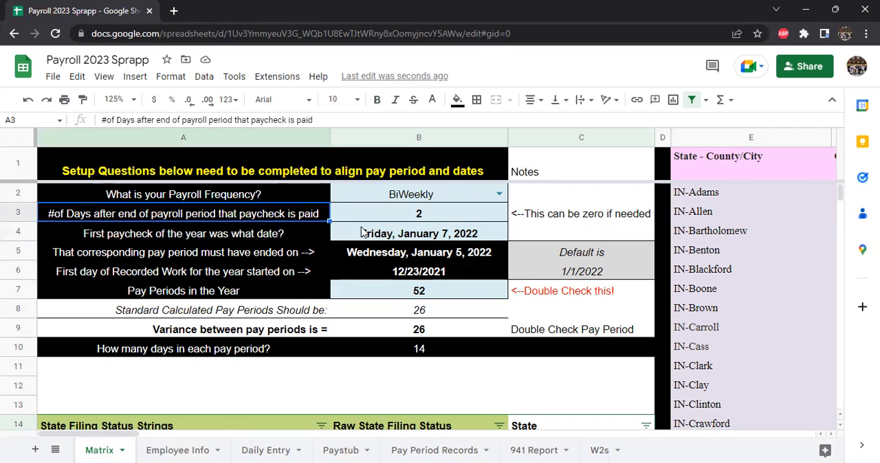
{"action": "left_click", "coordinate": [426, 219]}
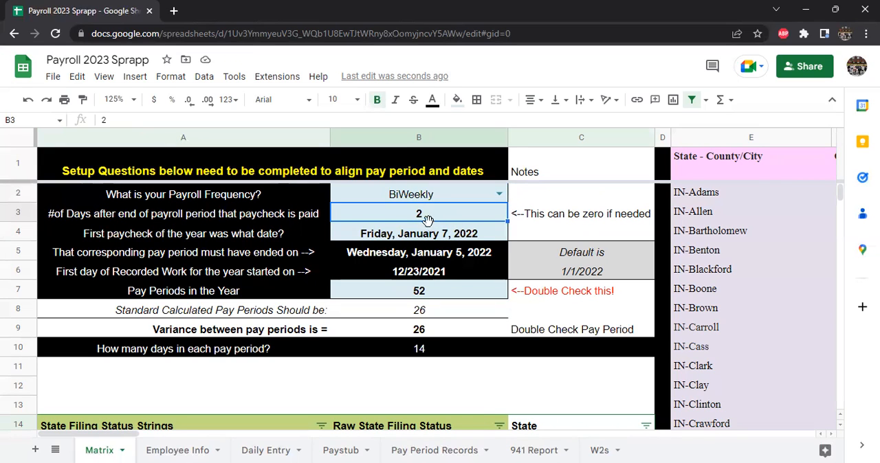
{"action": "left_click", "coordinate": [417, 256]}
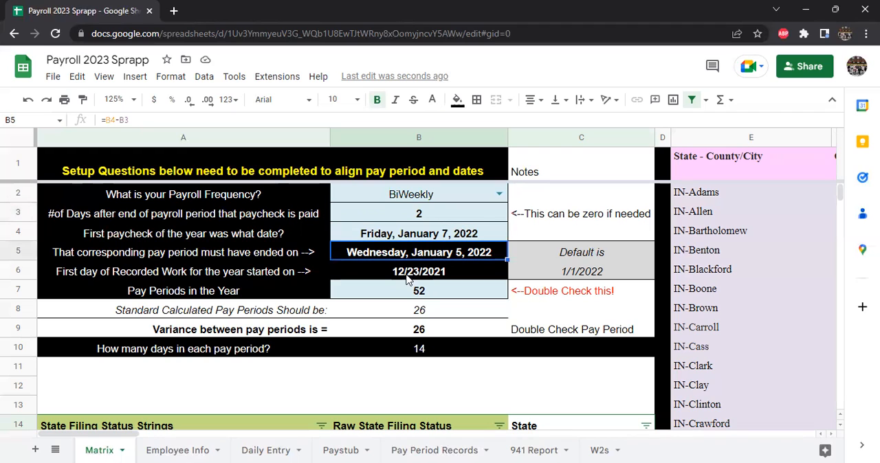
Step: Set the number of days between the end of the payroll period and the paycheck to 3
{"action": "left_click", "coordinate": [427, 238]}
{"action": "left_click", "coordinate": [414, 217]}
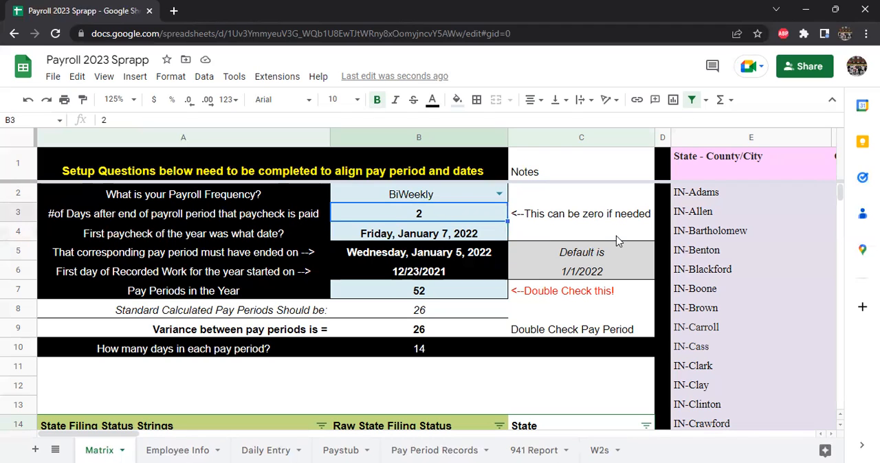
{"action": "type", "text": "3"}
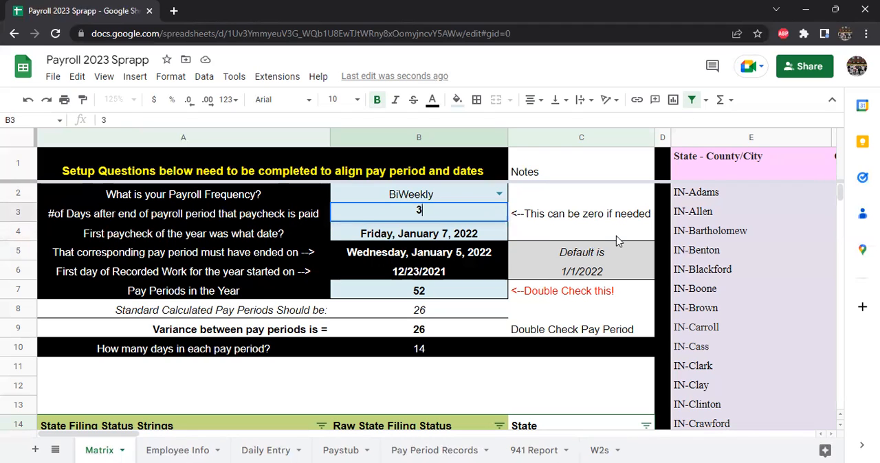
{"action": "key", "text": "Return"}
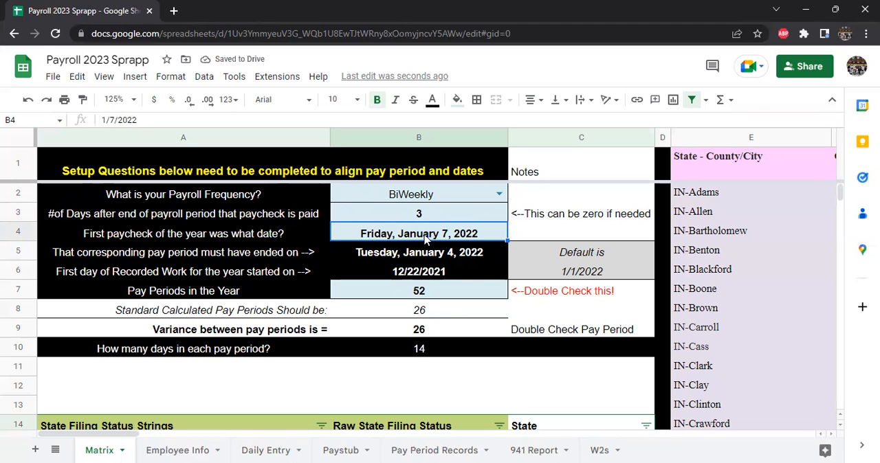
Step: Set the days between payroll period end and paycheck to 2 and the first paycheck date to 1/8
{"action": "left_click", "coordinate": [435, 213]}
{"action": "type", "text": "2"}
{"action": "key", "text": "Return"}
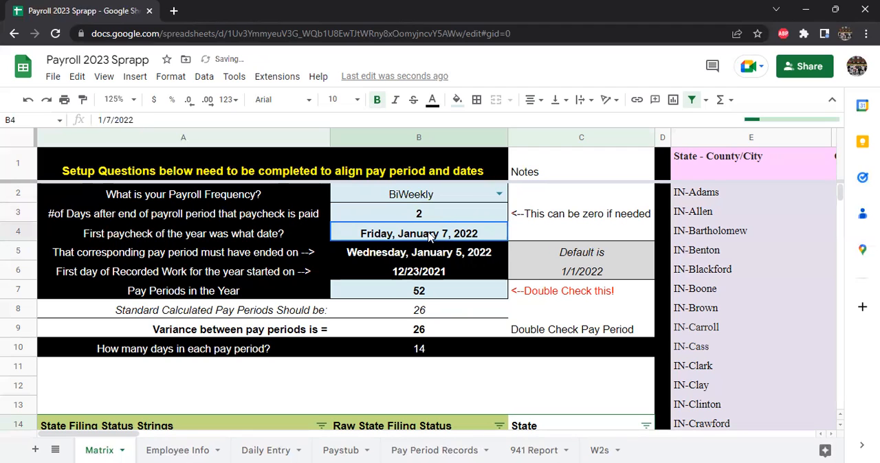
{"action": "type", "text": "1/"}
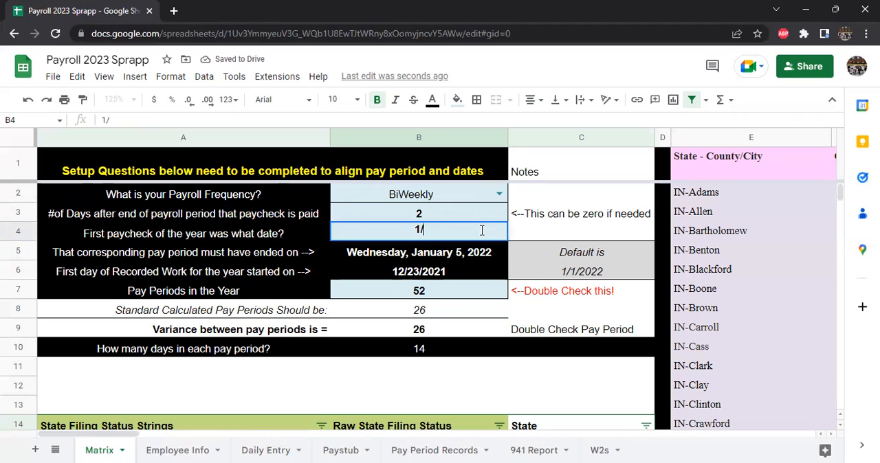
{"action": "type", "text": "8"}
{"action": "key", "text": "Return"}
{"action": "key", "text": "Up"}
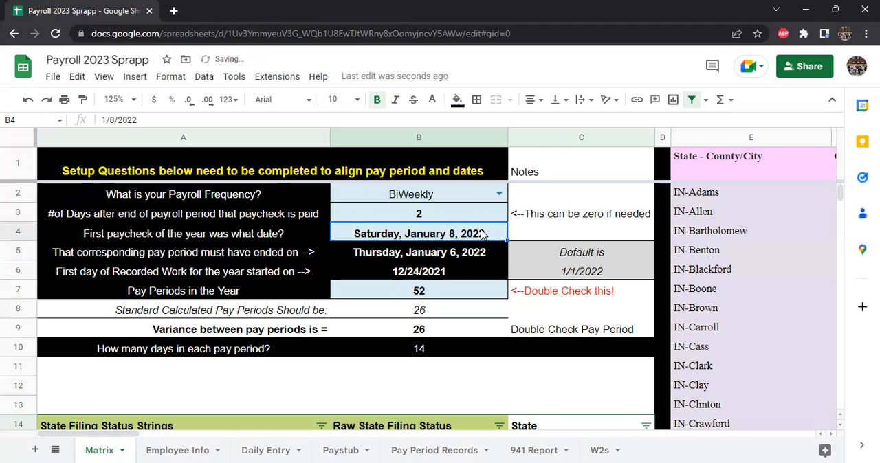
Step: Examine the setup answers for period end, paycheck delay, first paycheck date and pay periods, including the standard count and variance
{"action": "left_click", "coordinate": [456, 258]}
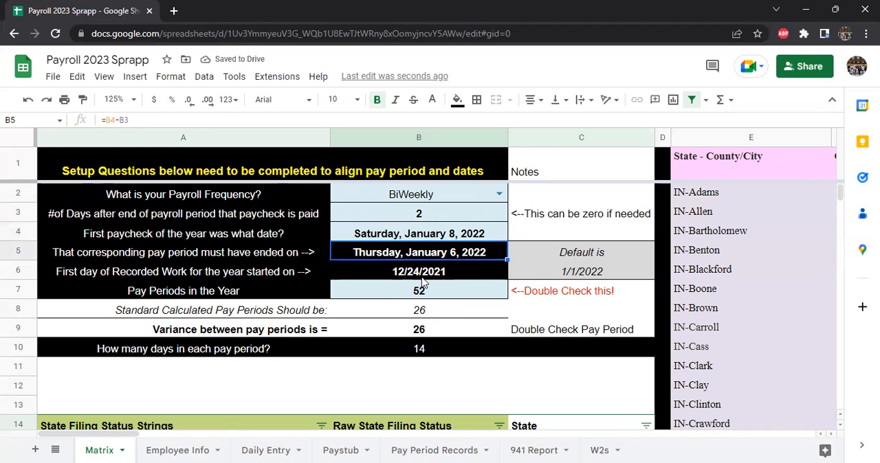
{"action": "left_click_drag", "start_coordinate": [447, 198], "coordinate": [448, 235]}
{"action": "left_click", "coordinate": [442, 214]}
{"action": "left_click", "coordinate": [444, 235]}
{"action": "left_click", "coordinate": [444, 214]}
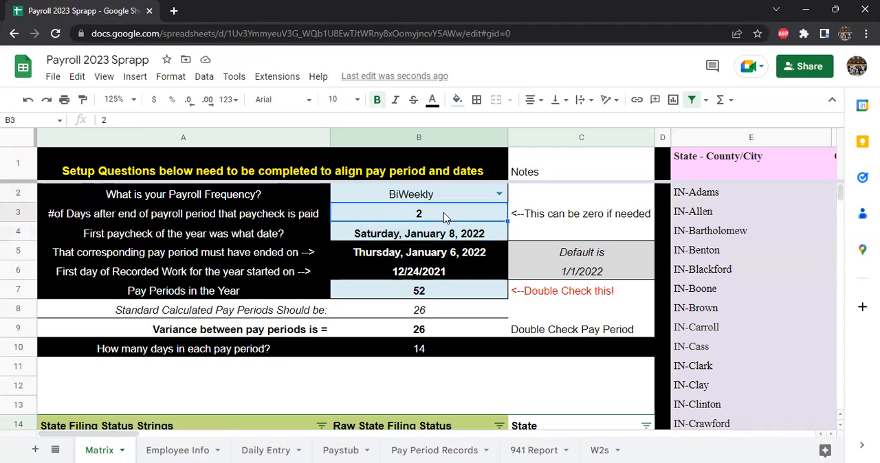
{"action": "left_click", "coordinate": [435, 298]}
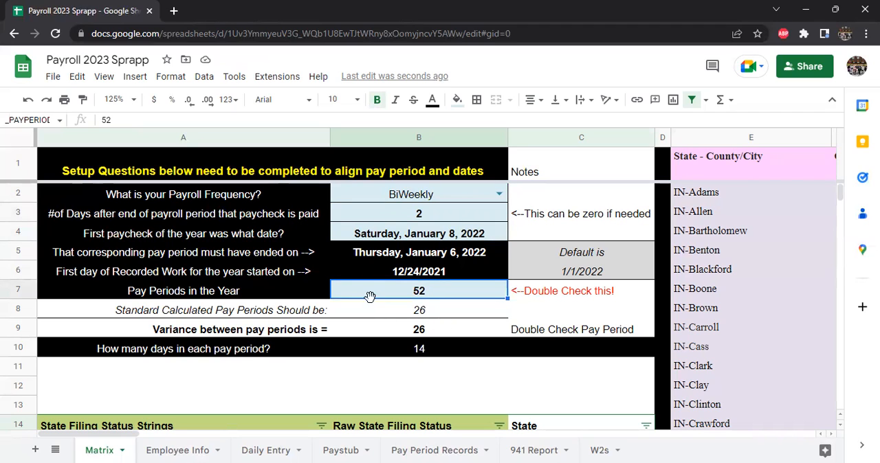
{"action": "left_click", "coordinate": [417, 241]}
{"action": "left_click", "coordinate": [438, 296]}
{"action": "left_click", "coordinate": [282, 315]}
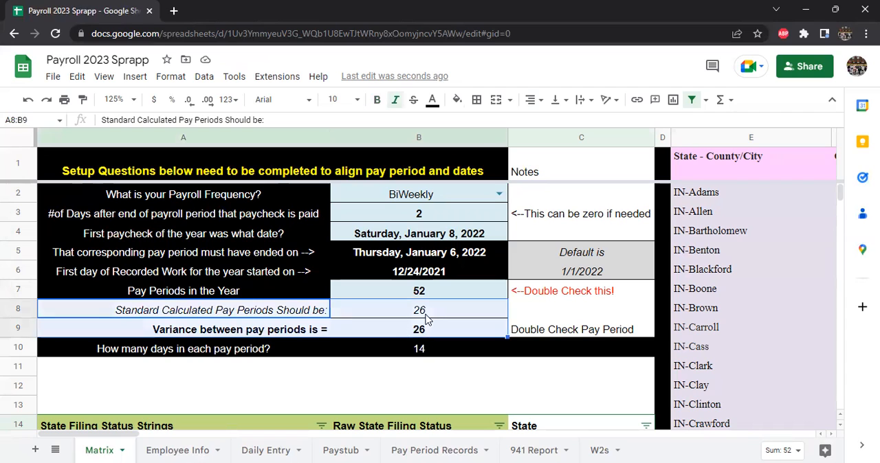
{"action": "left_click_drag", "start_coordinate": [423, 315], "coordinate": [428, 337]}
Step: Set the pay periods in the year to 26 and check the variance row with its note
{"action": "left_click", "coordinate": [420, 289]}
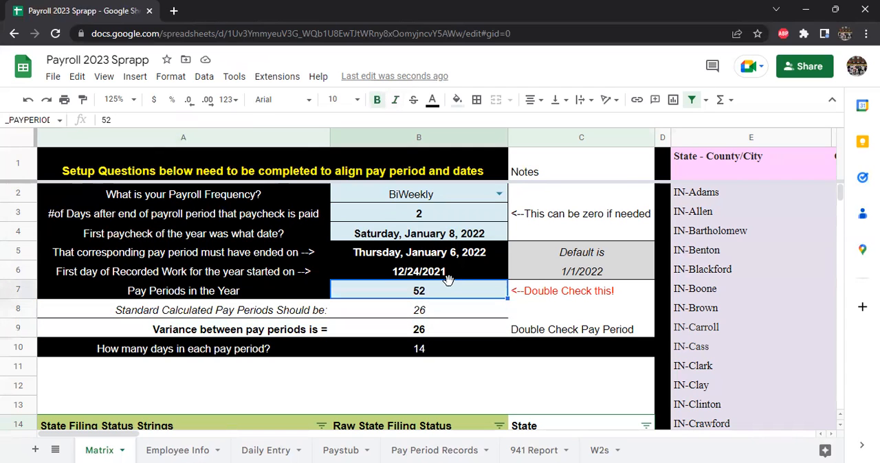
{"action": "type", "text": "26"}
{"action": "key", "text": "Return"}
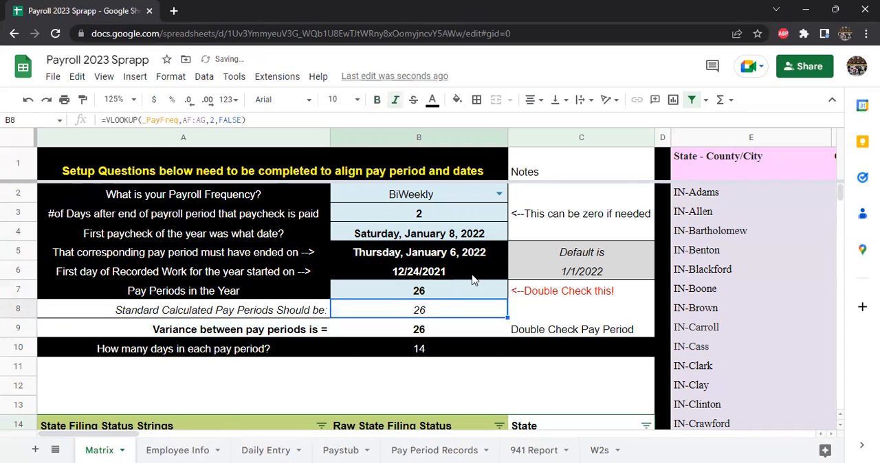
{"action": "left_click_drag", "start_coordinate": [284, 330], "coordinate": [554, 333]}
{"action": "left_click", "coordinate": [553, 333]}
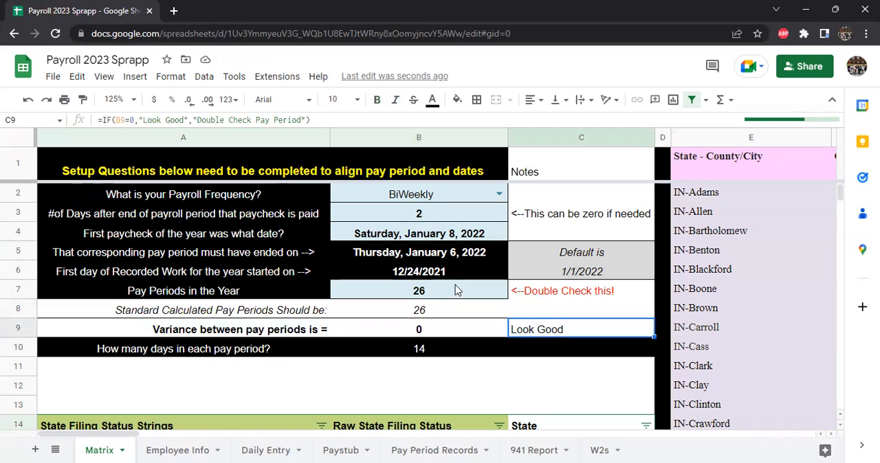
Step: Undo the recent setup answer changes back to the Weekly payroll frequency
{"action": "key", "text": "ctrl+z"}
{"action": "key", "text": "ctrl+z"}
{"action": "key", "text": "ctrl+z"}
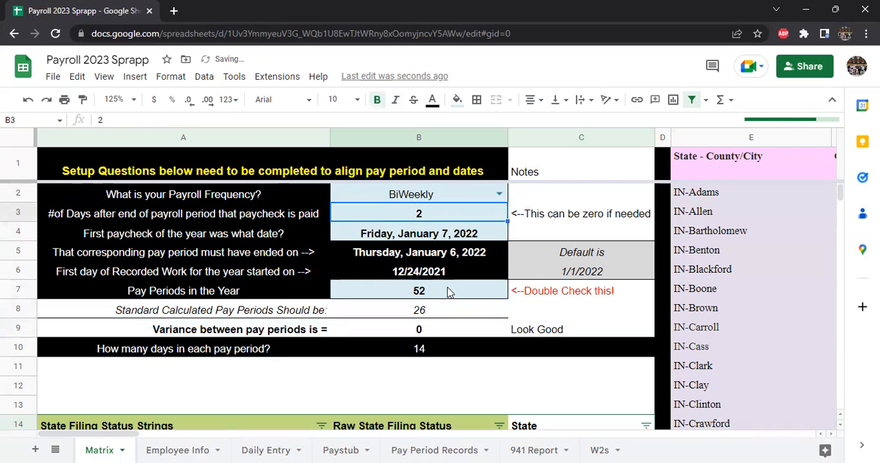
{"action": "key", "text": "ctrl+z"}
{"action": "key", "text": "ctrl+z"}
{"action": "key", "text": "ctrl+z"}
{"action": "left_click", "coordinate": [103, 451]}
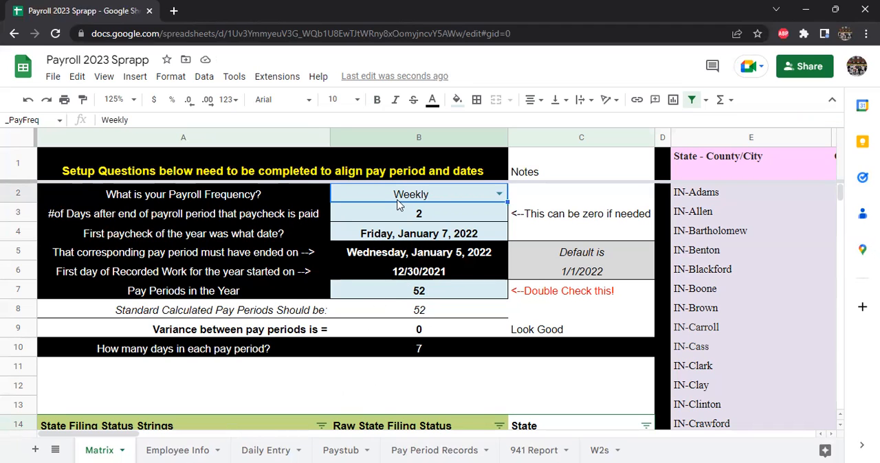
Step: Review the available payroll frequency choices without changing the selection
{"action": "left_click", "coordinate": [403, 291], "text": "shift"}
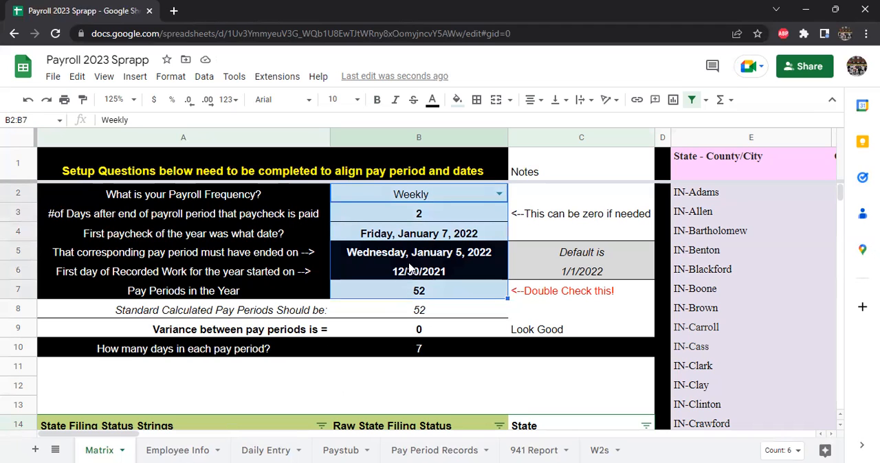
{"action": "double_click", "coordinate": [500, 193]}
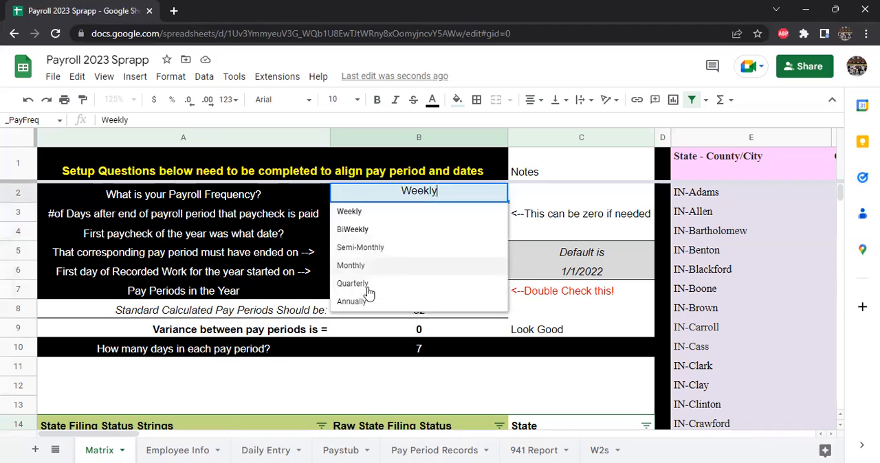
{"action": "left_click", "coordinate": [567, 253]}
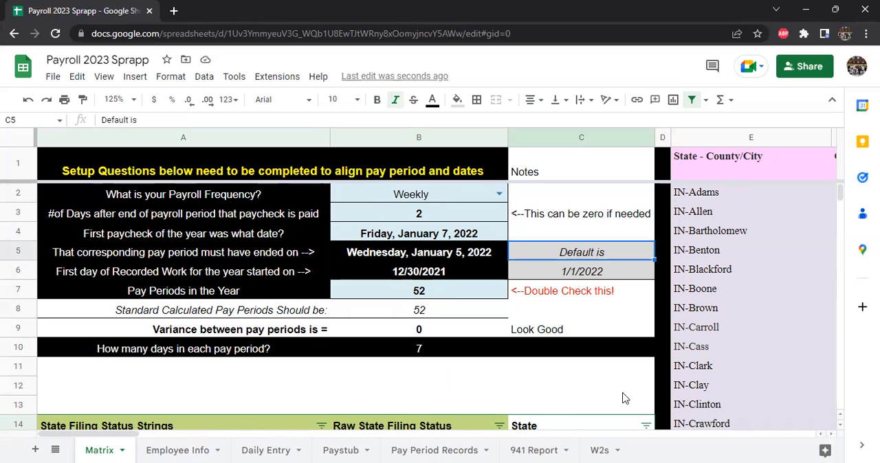
Step: Examine the state exemption and allowance amounts in columns AB to AD of the Matrix sheet
{"action": "left_click_drag", "start_coordinate": [137, 436], "coordinate": [311, 448]}
{"action": "left_click_drag", "start_coordinate": [388, 448], "coordinate": [431, 450]}
{"action": "scroll", "coordinate": [435, 280], "scroll_direction": "down", "scroll_amount": 3}
{"action": "scroll", "coordinate": [474, 292], "scroll_direction": "down", "scroll_amount": 1}
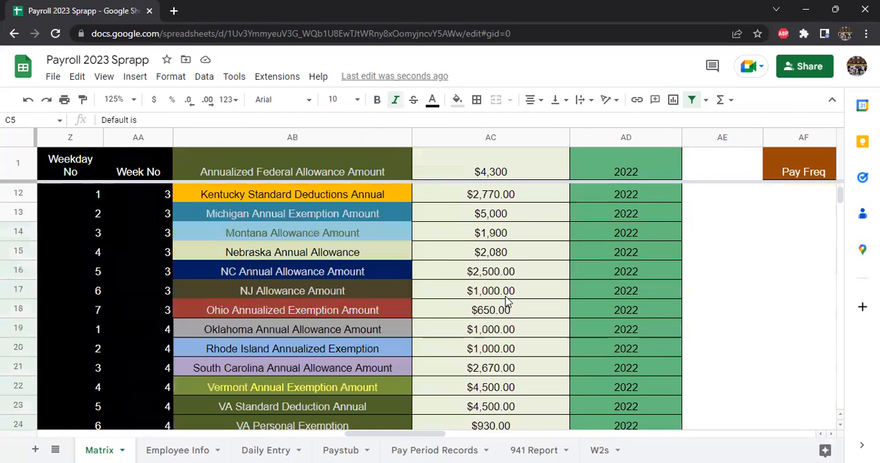
{"action": "left_click", "coordinate": [504, 296]}
{"action": "left_click", "coordinate": [512, 366]}
{"action": "left_click_drag", "start_coordinate": [606, 307], "coordinate": [616, 292]}
{"action": "scroll", "coordinate": [634, 253], "scroll_direction": "up", "scroll_amount": 4}
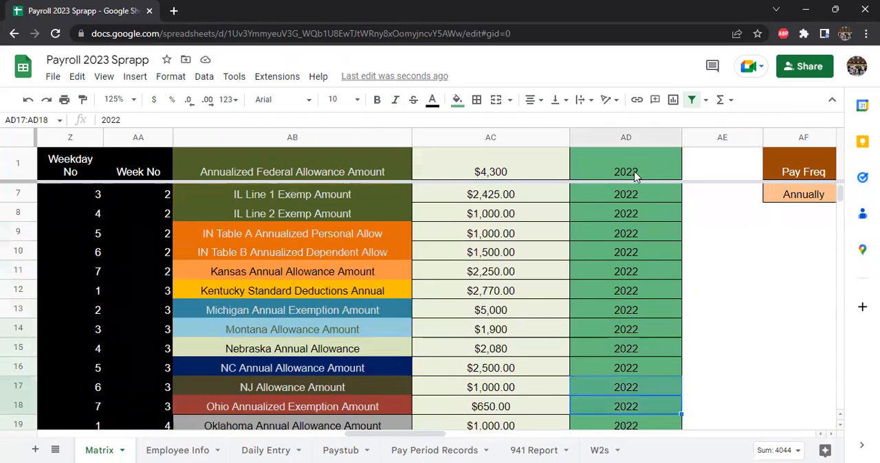
Step: Inspect the year column beside the allowance amounts down its rows, and return to the setup questions
{"action": "left_click", "coordinate": [629, 136]}
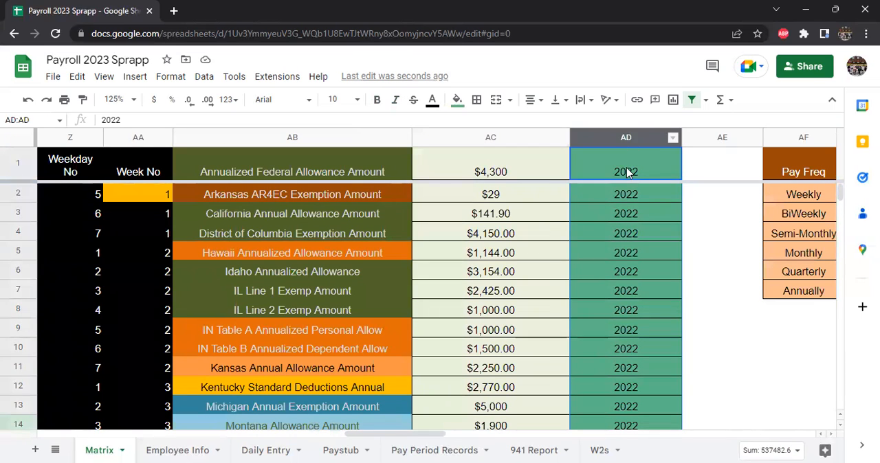
{"action": "left_click", "coordinate": [626, 167]}
{"action": "left_click", "coordinate": [624, 212]}
{"action": "left_click", "coordinate": [623, 253]}
{"action": "left_click", "coordinate": [622, 291]}
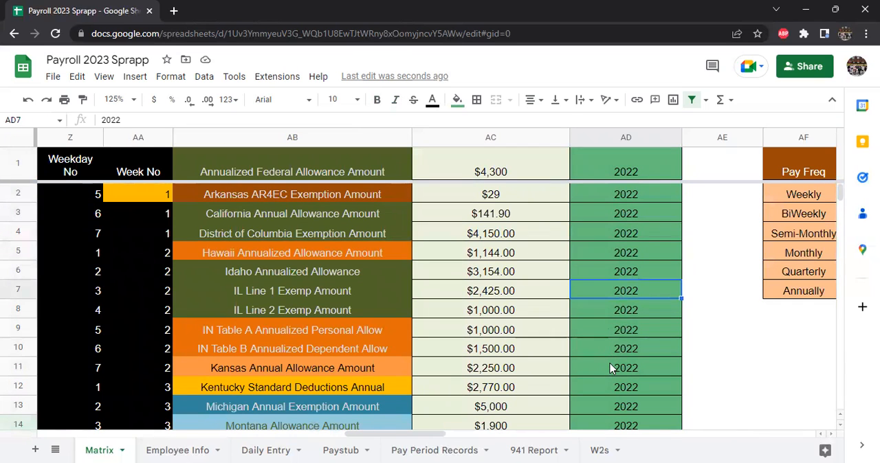
{"action": "scroll", "coordinate": [610, 369], "scroll_direction": "down", "scroll_amount": 5}
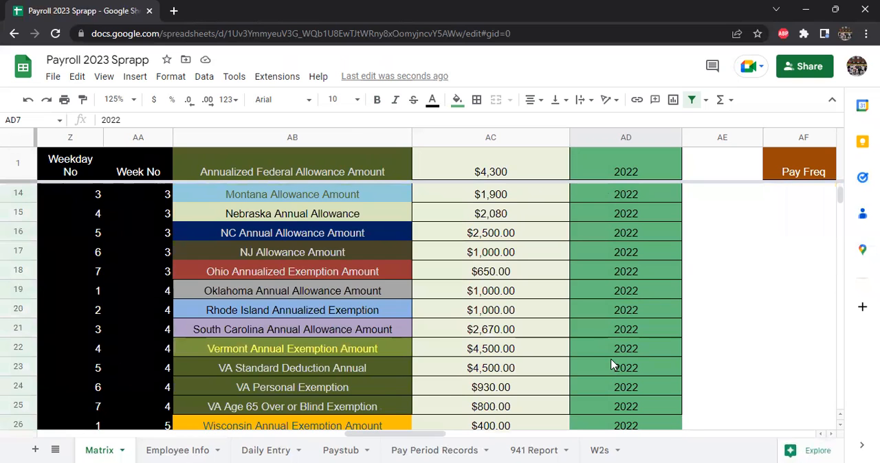
{"action": "scroll", "coordinate": [608, 361], "scroll_direction": "up", "scroll_amount": 5}
{"action": "left_click_drag", "start_coordinate": [429, 435], "coordinate": [137, 421]}
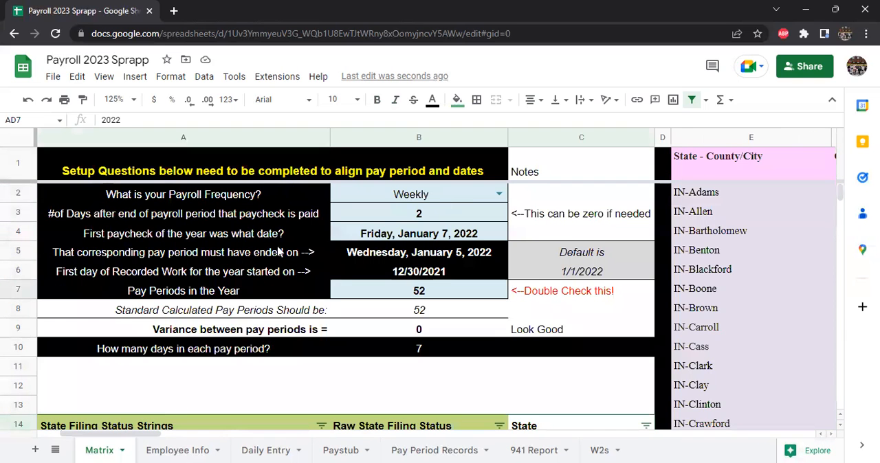
Step: Open the Employee Info sheet and reduce its view to 100%
{"action": "left_click", "coordinate": [172, 450]}
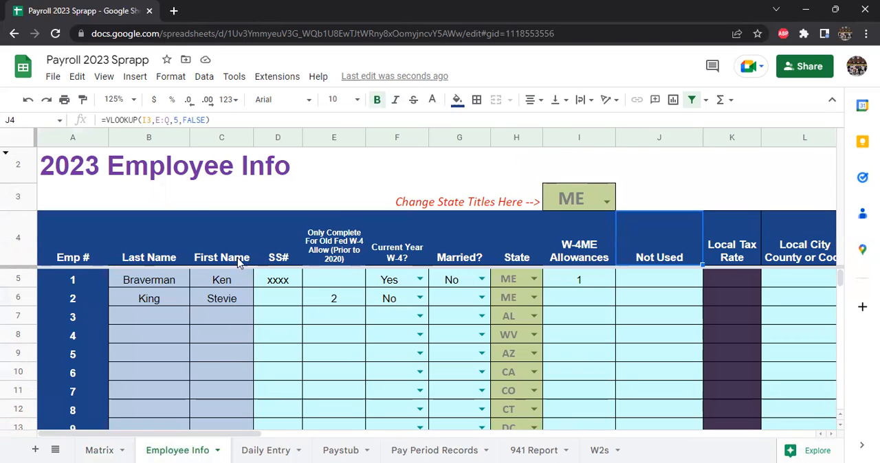
{"action": "left_click", "coordinate": [116, 100]}
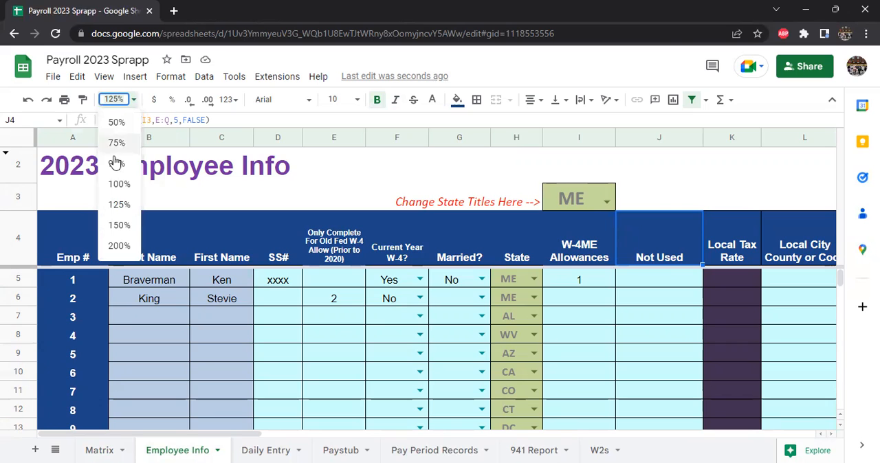
{"action": "left_click", "coordinate": [118, 185]}
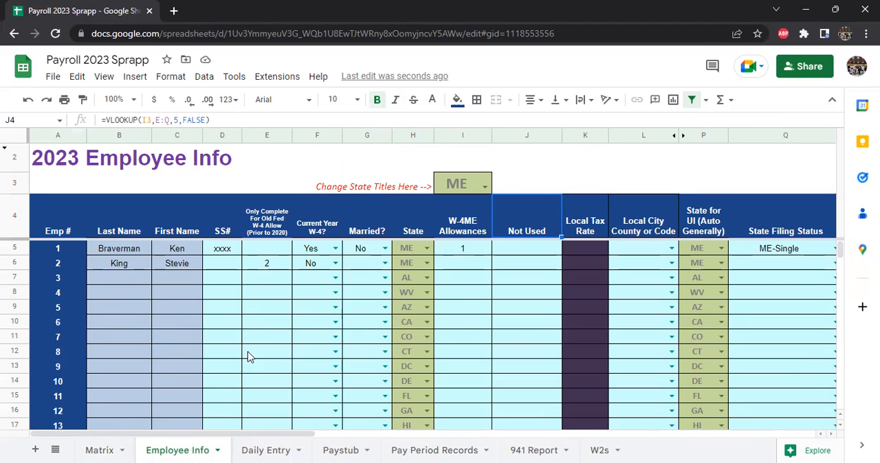
Step: Hide rows 15 to 54, covering the unused employee numbers 11 to 50, in the Employee Info sheet
{"action": "scroll", "coordinate": [249, 357], "scroll_direction": "down", "scroll_amount": 2}
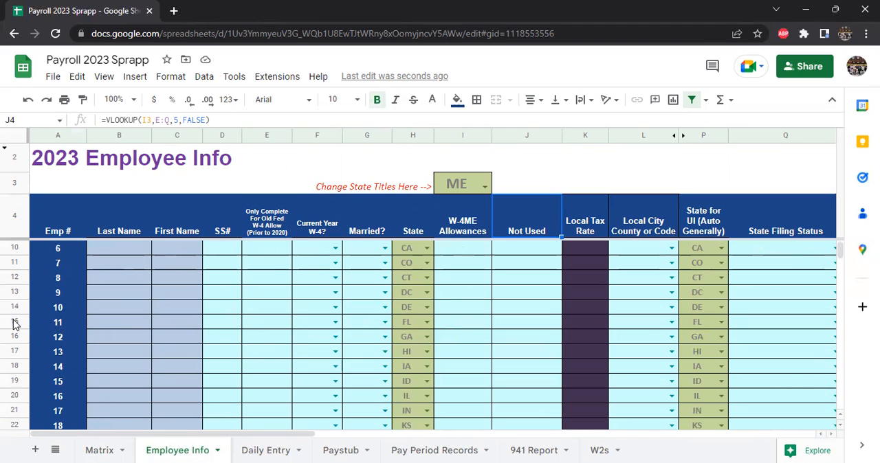
{"action": "mouse_move", "coordinate": [9, 321]}
{"action": "left_mouse_down"}
{"action": "mouse_move", "coordinate": [8, 423]}
{"action": "mouse_move", "coordinate": [13, 188]}
{"action": "mouse_move", "coordinate": [11, 383]}
{"action": "mouse_move", "coordinate": [14, 358]}
{"action": "mouse_move", "coordinate": [50, 344]}
{"action": "left_mouse_up"}
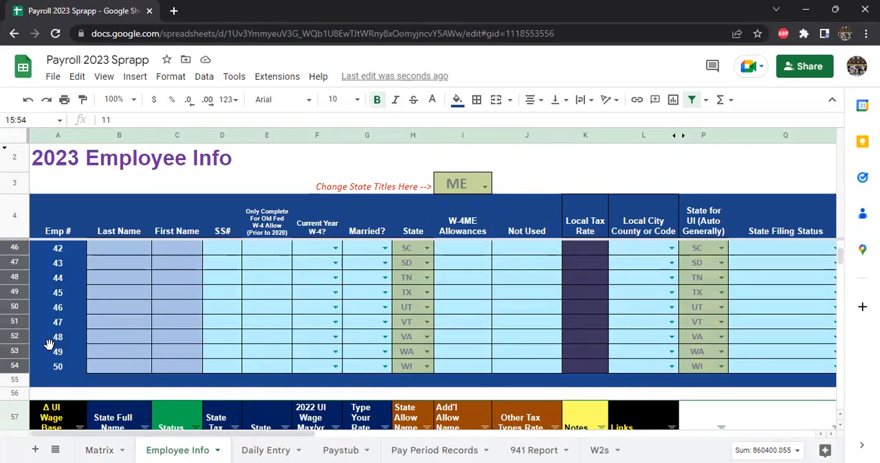
{"action": "right_click", "coordinate": [49, 342]}
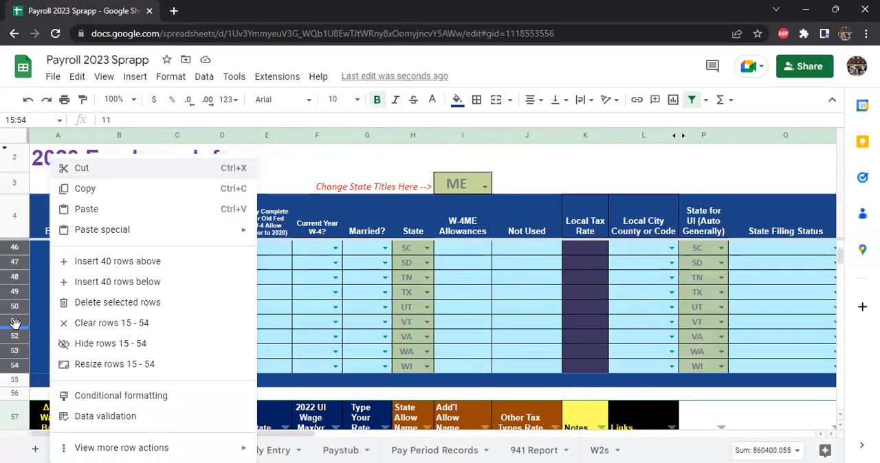
{"action": "left_click", "coordinate": [128, 343]}
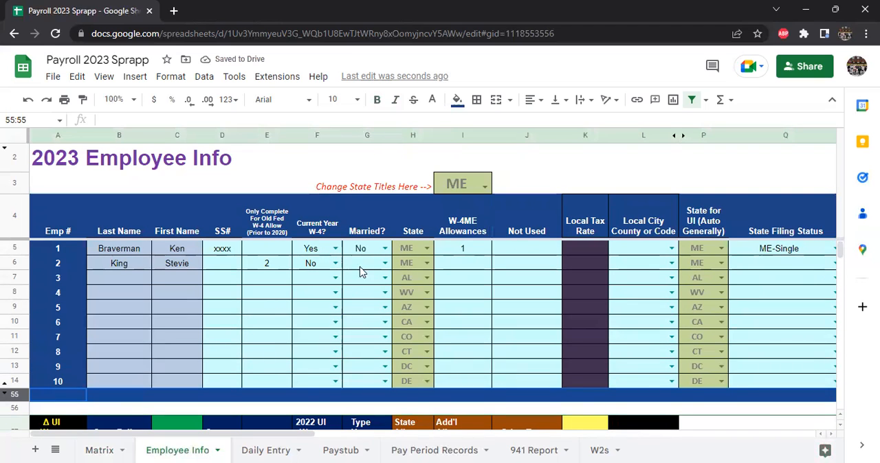
Step: Examine the state tax table below the employee list, highlighting the Maine row and comparing the surrounding states
{"action": "scroll", "coordinate": [344, 288], "scroll_direction": "down", "scroll_amount": 2}
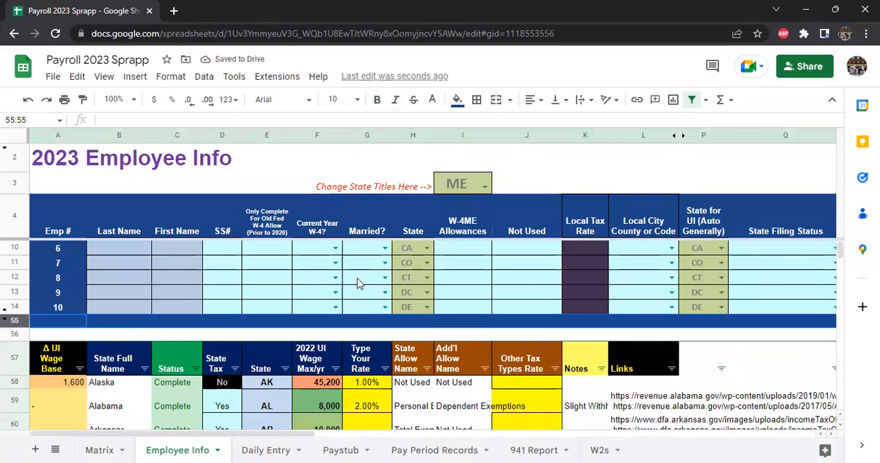
{"action": "scroll", "coordinate": [360, 280], "scroll_direction": "down", "scroll_amount": 3}
{"action": "scroll", "coordinate": [195, 333], "scroll_direction": "down", "scroll_amount": 5}
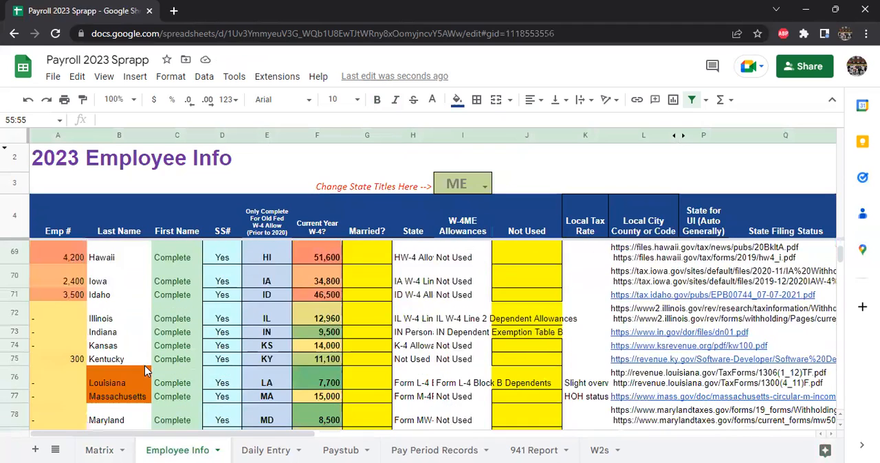
{"action": "scroll", "coordinate": [157, 385], "scroll_direction": "down", "scroll_amount": 4}
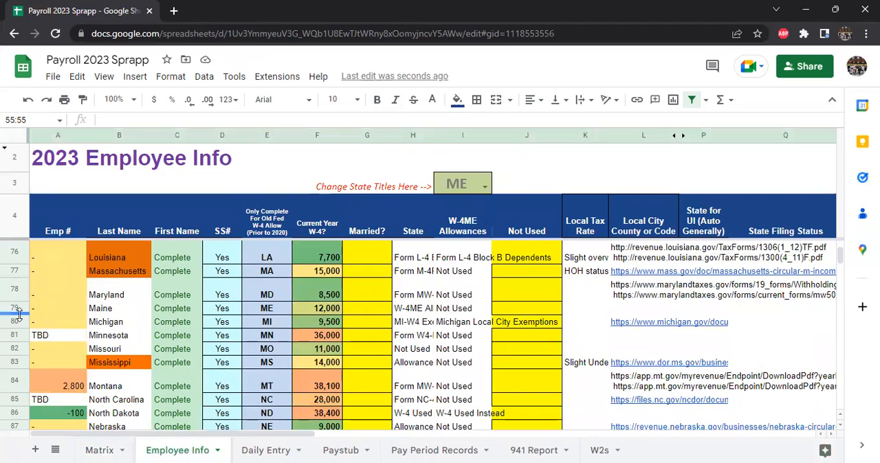
{"action": "left_click", "coordinate": [13, 307]}
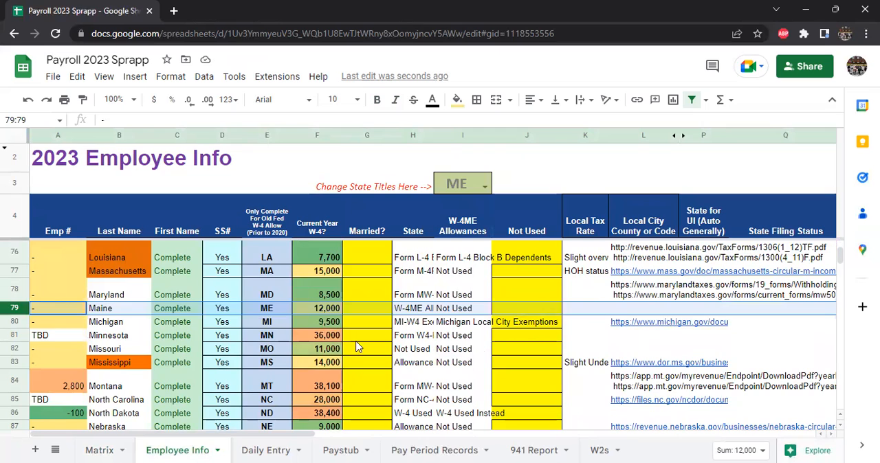
{"action": "scroll", "coordinate": [337, 347], "scroll_direction": "up", "scroll_amount": 1}
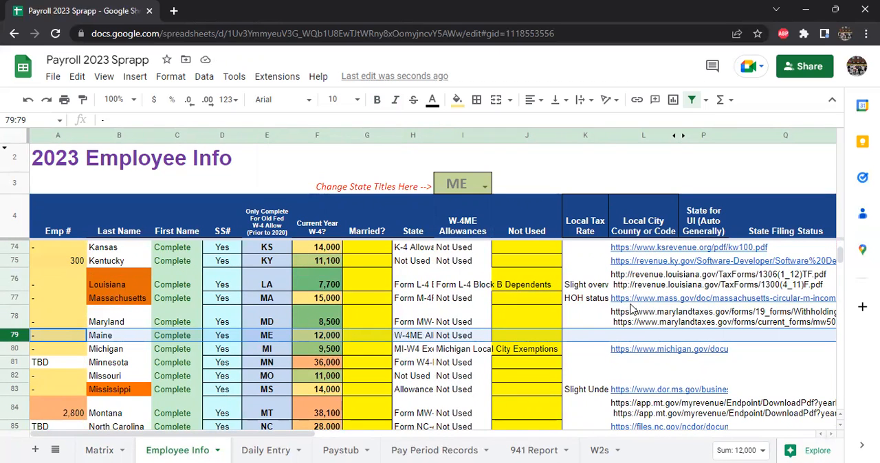
{"action": "scroll", "coordinate": [616, 313], "scroll_direction": "up", "scroll_amount": 1}
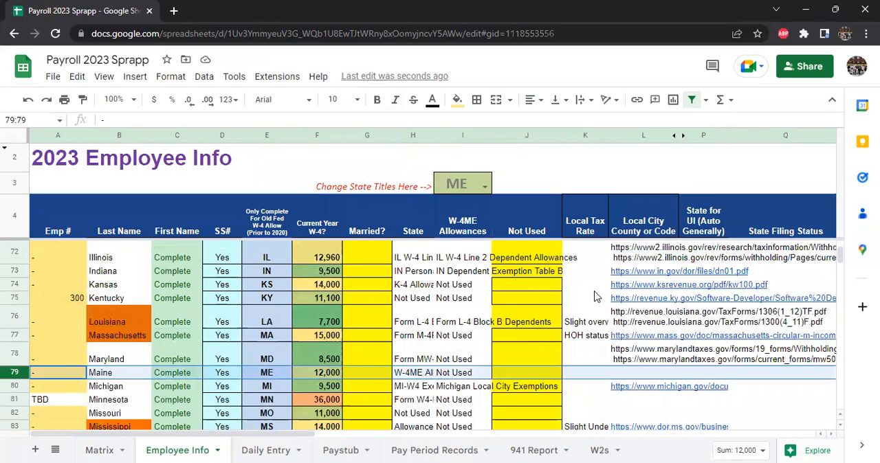
{"action": "scroll", "coordinate": [579, 293], "scroll_direction": "up", "scroll_amount": 1}
{"action": "scroll", "coordinate": [417, 337], "scroll_direction": "down", "scroll_amount": 1}
{"action": "scroll", "coordinate": [390, 357], "scroll_direction": "down", "scroll_amount": 1}
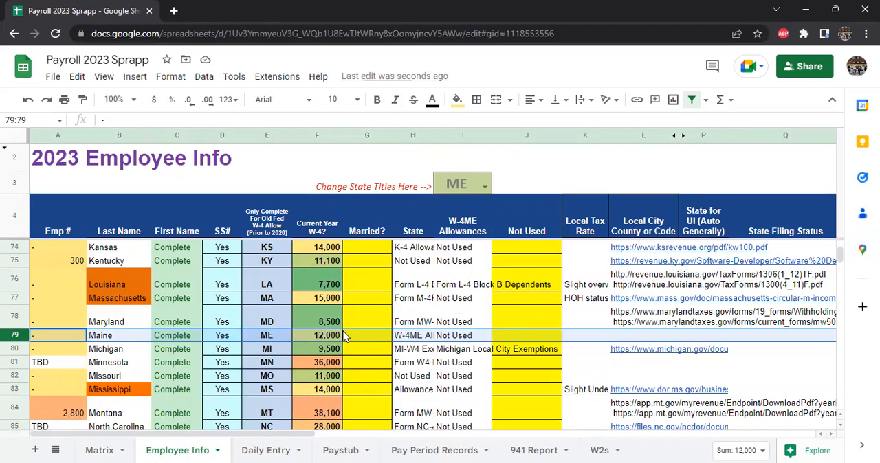
Step: Enter a rate of 2.5% for Maine in the Type Your Rate column of the state tax table
{"action": "left_click", "coordinate": [366, 340]}
{"action": "scroll", "coordinate": [313, 346], "scroll_direction": "down", "scroll_amount": 2}
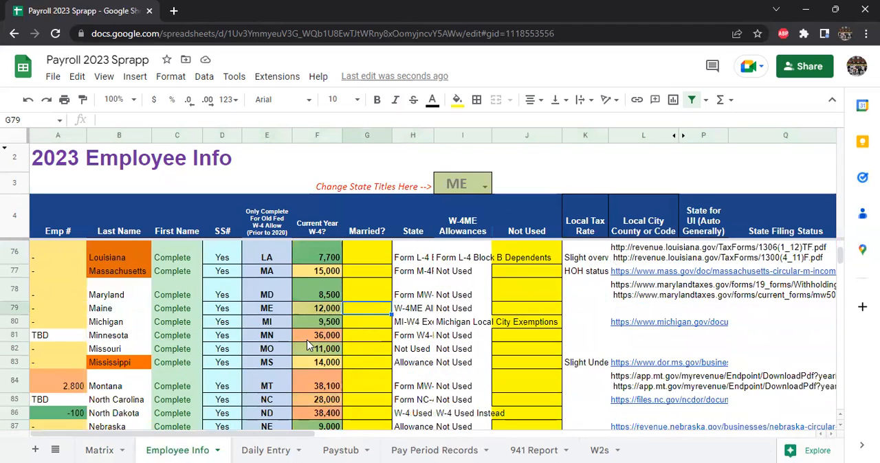
{"action": "scroll", "coordinate": [325, 335], "scroll_direction": "down", "scroll_amount": 1}
{"action": "scroll", "coordinate": [325, 335], "scroll_direction": "up", "scroll_amount": 1}
{"action": "left_click", "coordinate": [15, 273]}
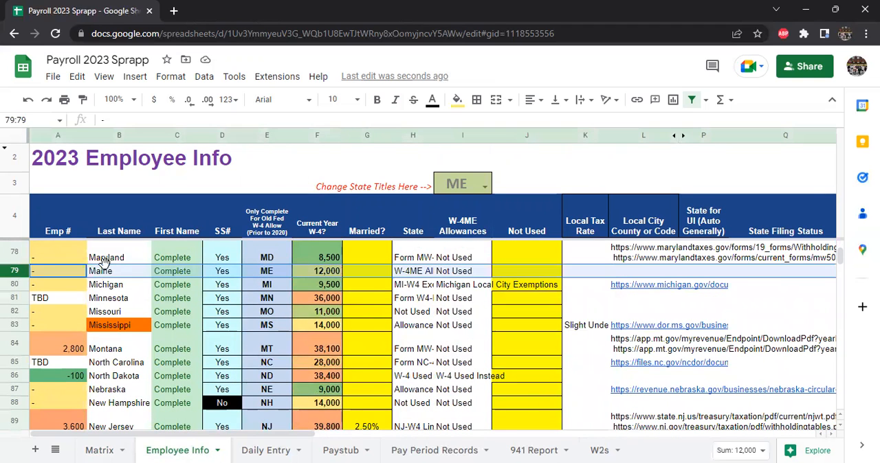
{"action": "left_click", "coordinate": [328, 272]}
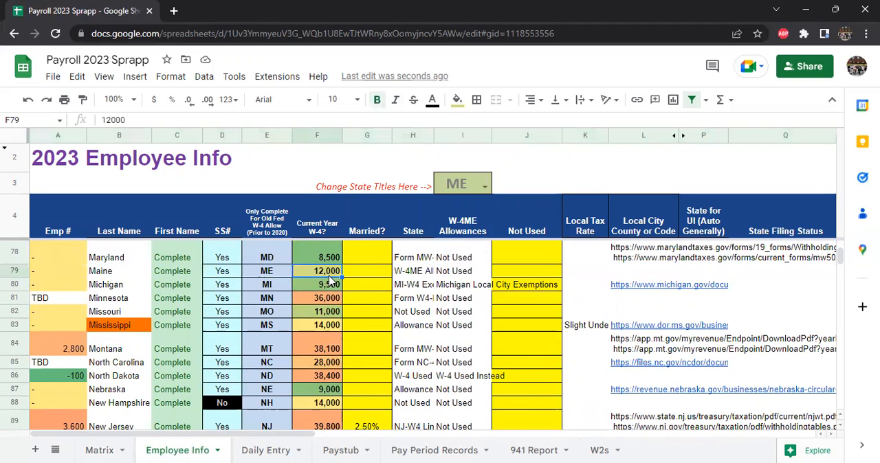
{"action": "left_click", "coordinate": [376, 275]}
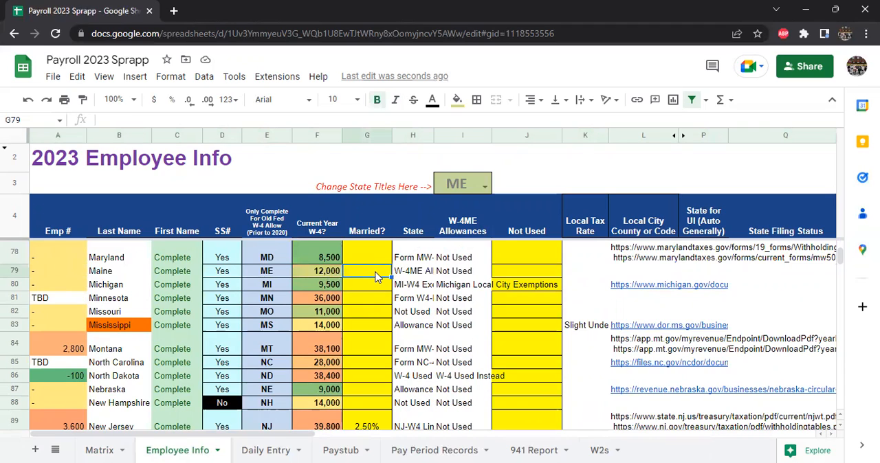
{"action": "type", "text": "2.5%"}
{"action": "key", "text": "Return"}
{"action": "left_click", "coordinate": [346, 272]}
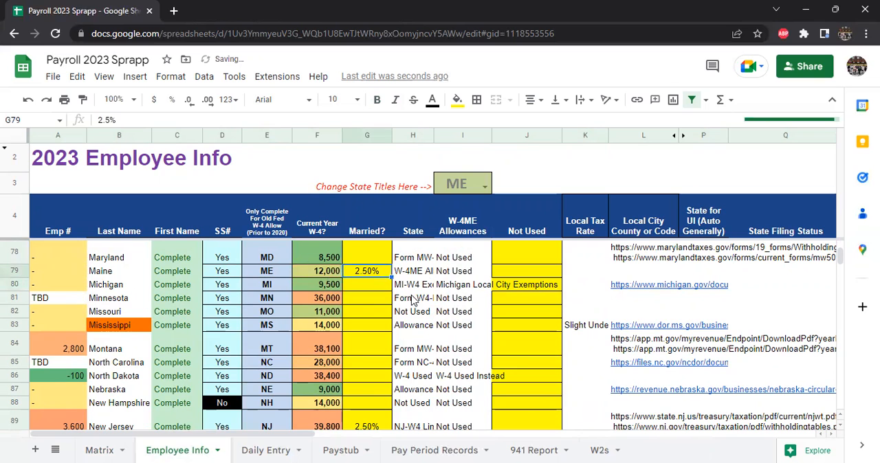
Step: Return to the employee list and review employee 2's name, social security, old W-4 allowance and current-year W-4 cells
{"action": "scroll", "coordinate": [385, 307], "scroll_direction": "up", "scroll_amount": 5}
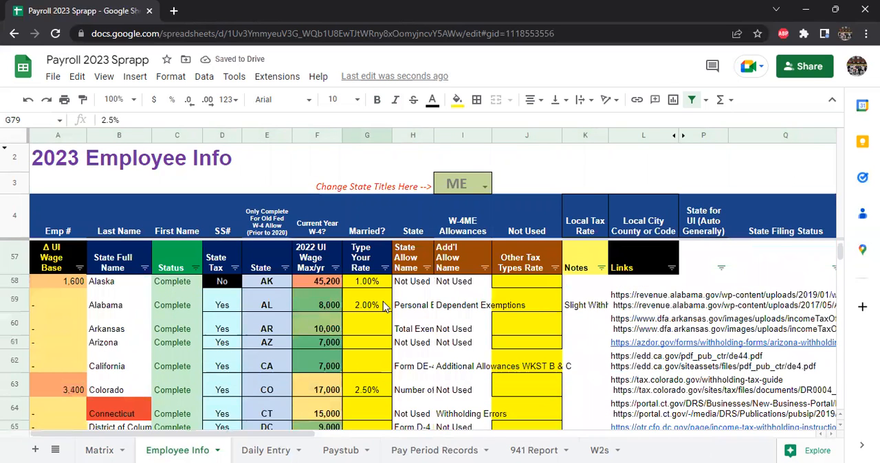
{"action": "scroll", "coordinate": [385, 308], "scroll_direction": "up", "scroll_amount": 5}
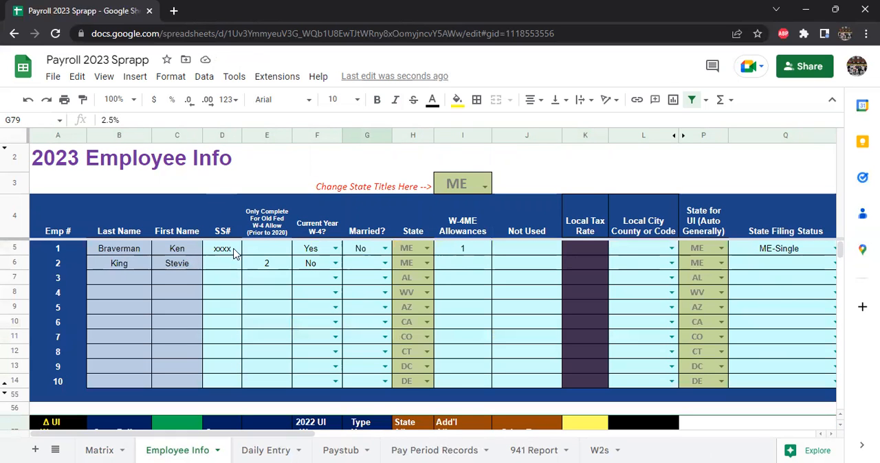
{"action": "left_click", "coordinate": [126, 264]}
{"action": "left_click", "coordinate": [232, 266]}
{"action": "left_click", "coordinate": [269, 268]}
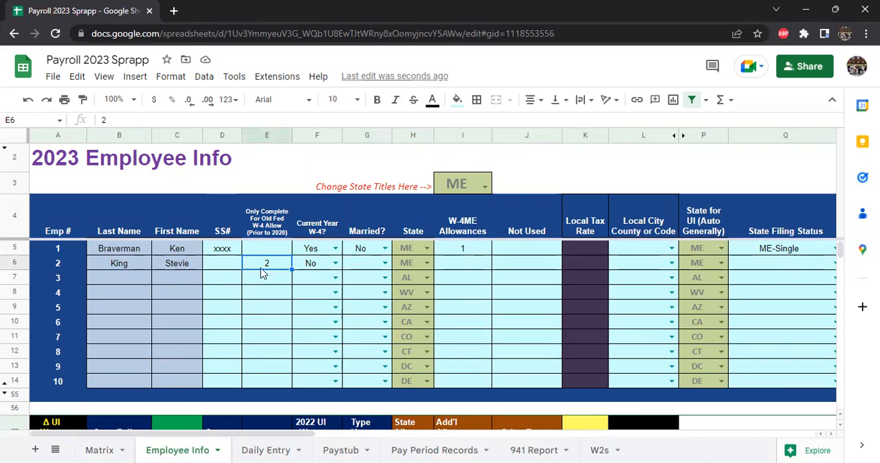
{"action": "key", "text": "Tab"}
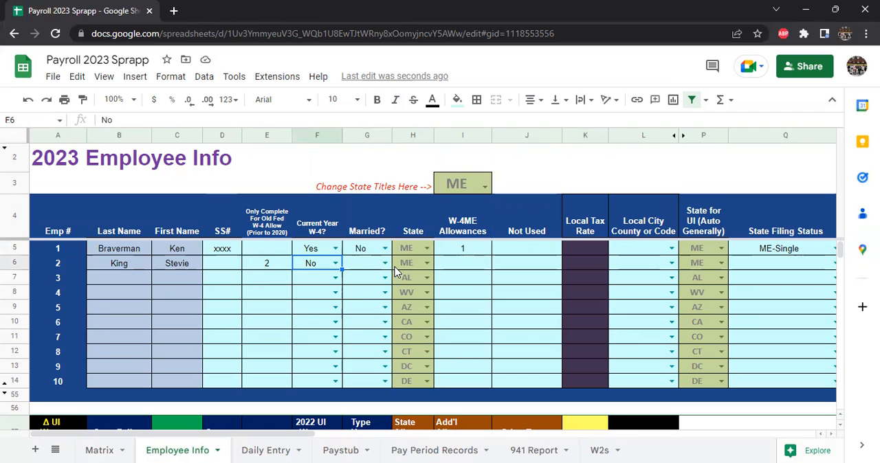
Step: Insert "2020 or later" before the text of the "Current Year W-4?" column heading
{"action": "left_click", "coordinate": [329, 232]}
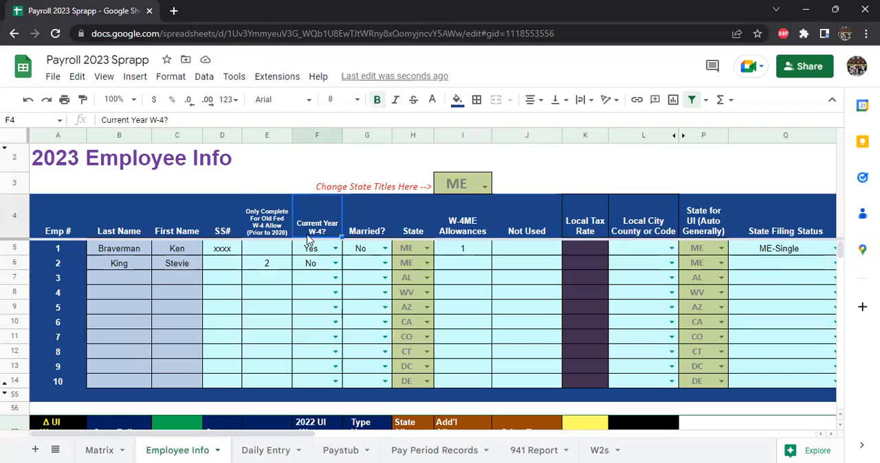
{"action": "left_click", "coordinate": [104, 120]}
{"action": "type", "text": "2020 or later"}
{"action": "key", "text": "Return"}
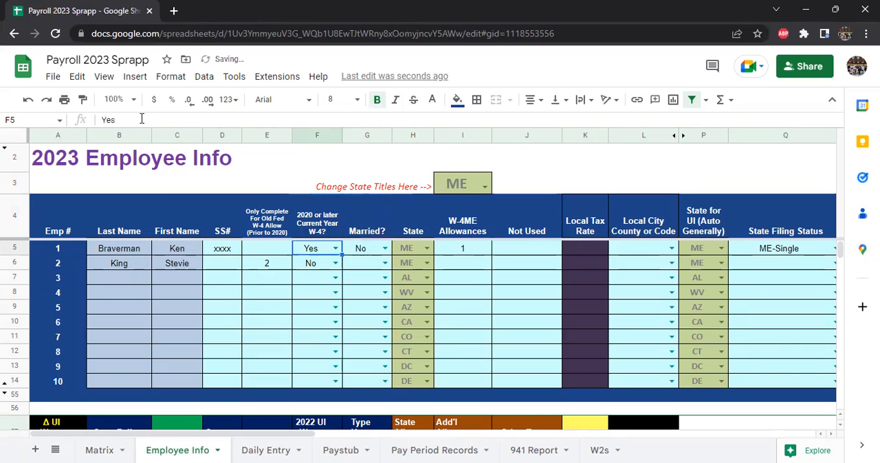
Step: Compare both employees' W-4 answers and examine the new W-4 information columns, from federal filing status to total dependents amount
{"action": "key", "text": "Down"}
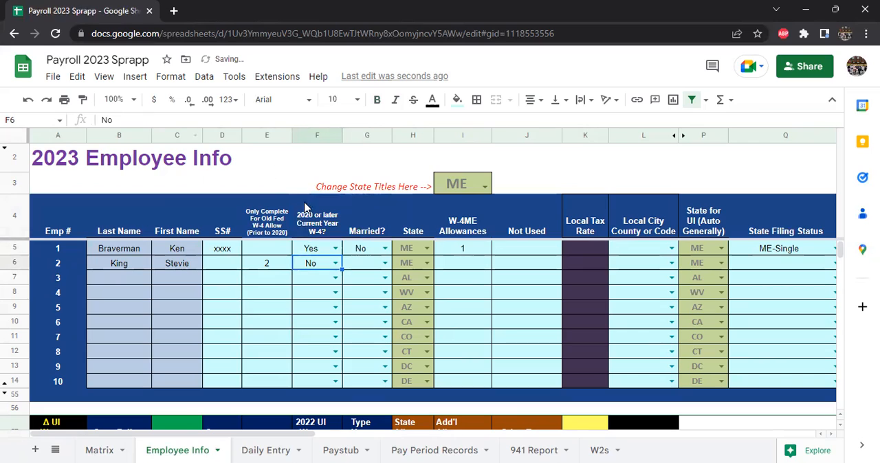
{"action": "left_click", "coordinate": [268, 265]}
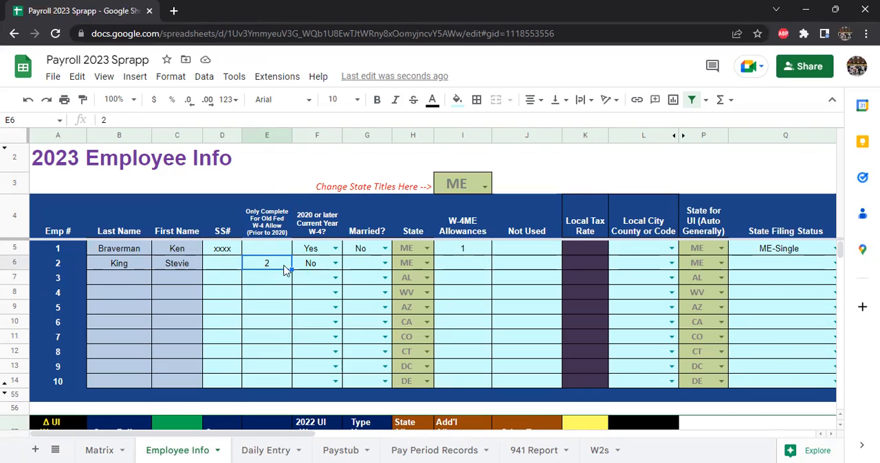
{"action": "left_click", "coordinate": [326, 252]}
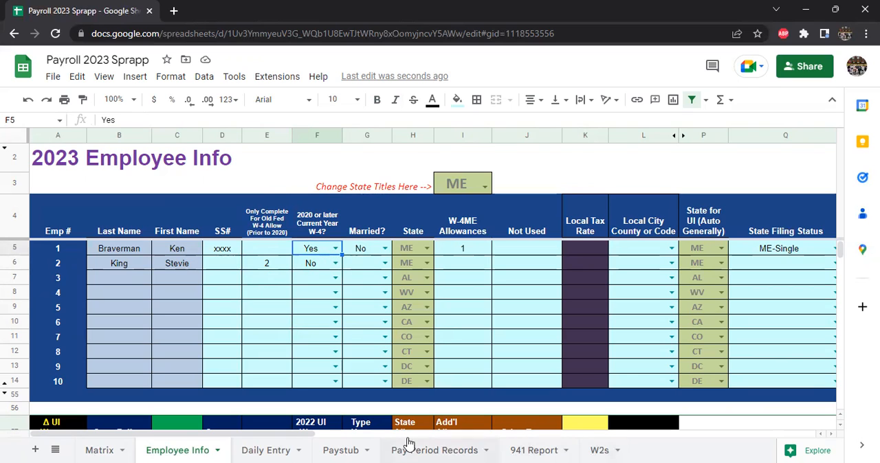
{"action": "scroll", "coordinate": [335, 441], "scroll_direction": "right", "scroll_amount": 3}
{"action": "scroll", "coordinate": [336, 440], "scroll_direction": "right", "scroll_amount": 5}
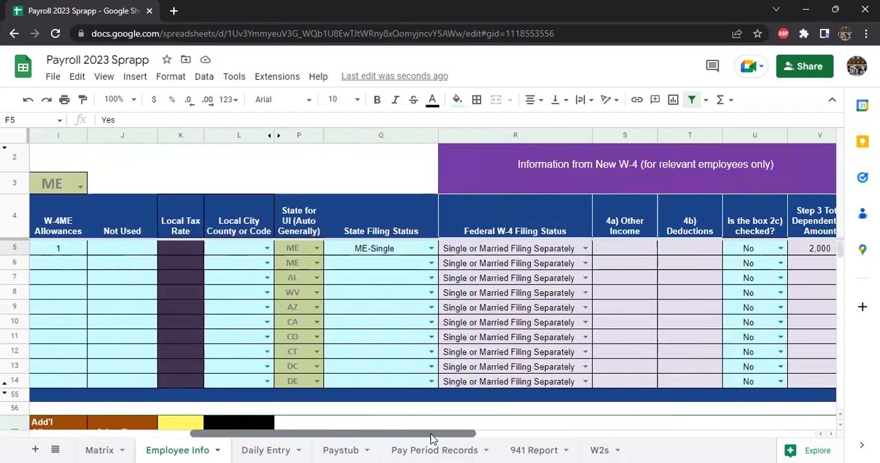
{"action": "left_click", "coordinate": [318, 211]}
{"action": "left_click", "coordinate": [584, 248], "text": "shift"}
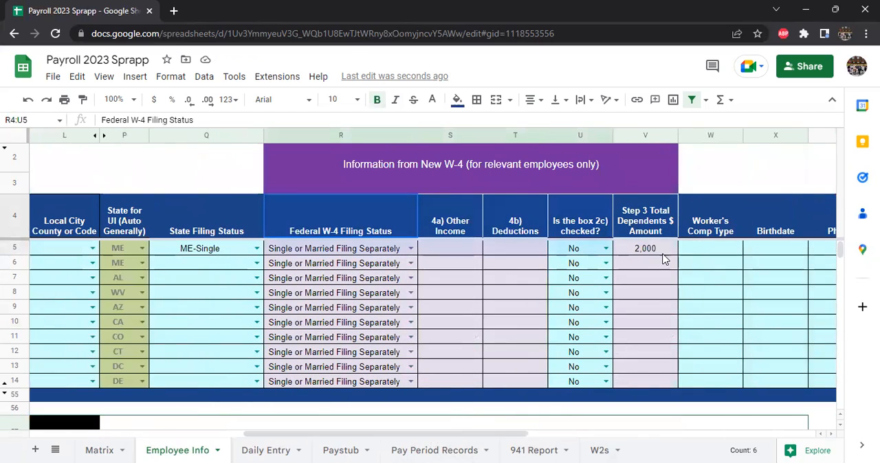
{"action": "left_click", "coordinate": [659, 270], "text": "shift"}
{"action": "left_click", "coordinate": [636, 312]}
{"action": "left_click_drag", "start_coordinate": [472, 434], "coordinate": [169, 431]}
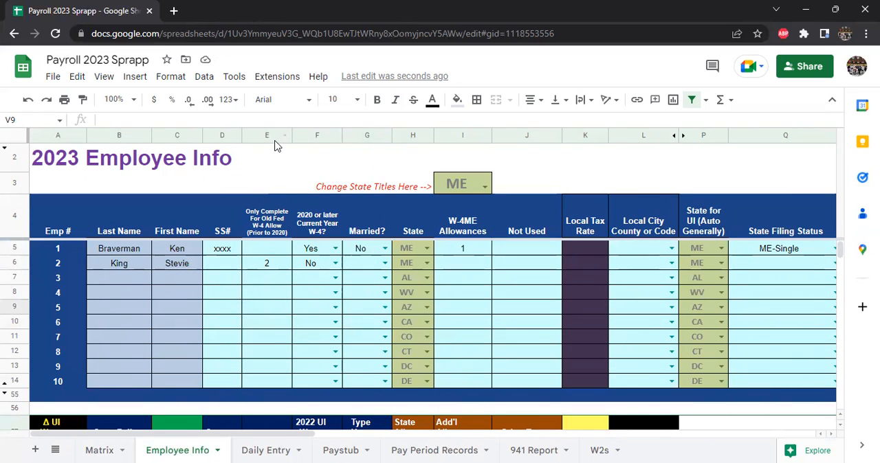
Step: Choose ME for the state titles and set employee 2's Married answer to Yes
{"action": "left_click", "coordinate": [363, 267]}
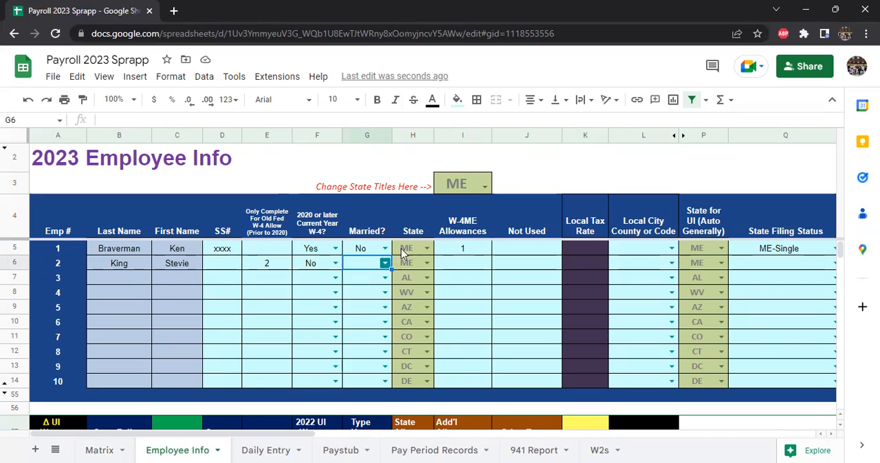
{"action": "left_click", "coordinate": [485, 187]}
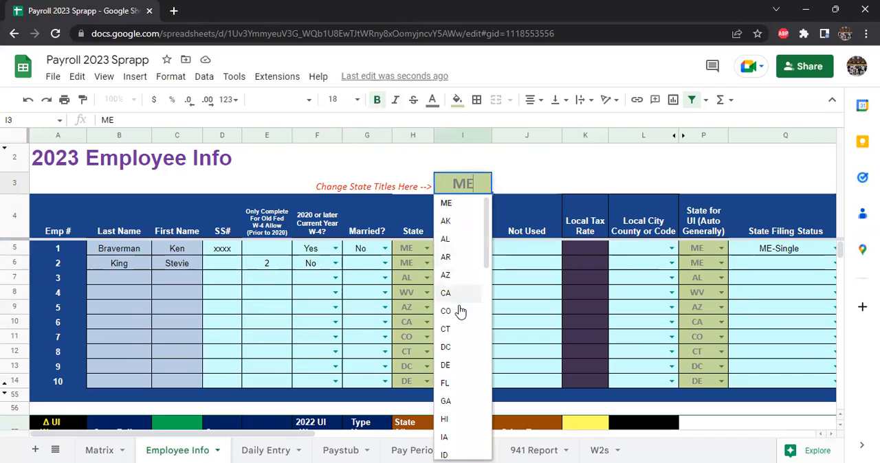
{"action": "left_click", "coordinate": [458, 203]}
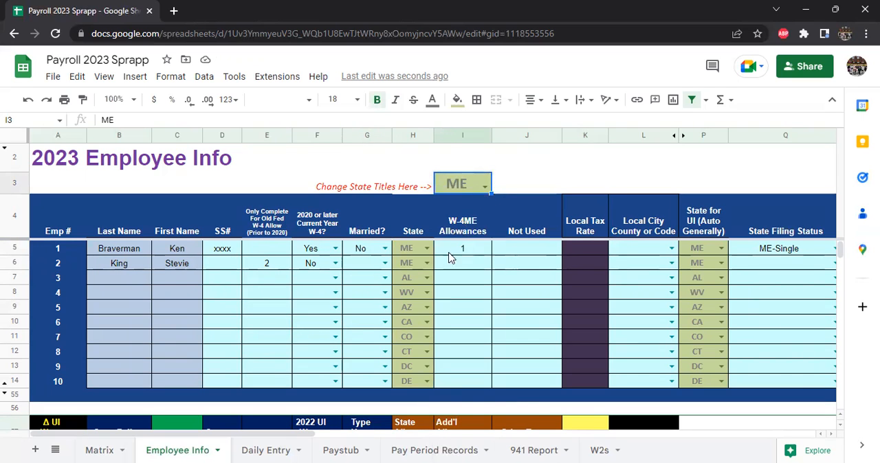
{"action": "left_click", "coordinate": [469, 229]}
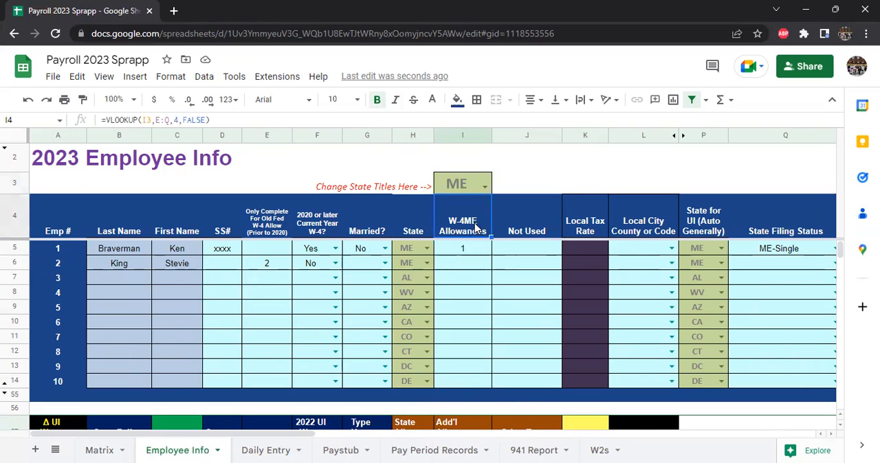
{"action": "left_click", "coordinate": [385, 263]}
{"action": "left_click", "coordinate": [363, 280]}
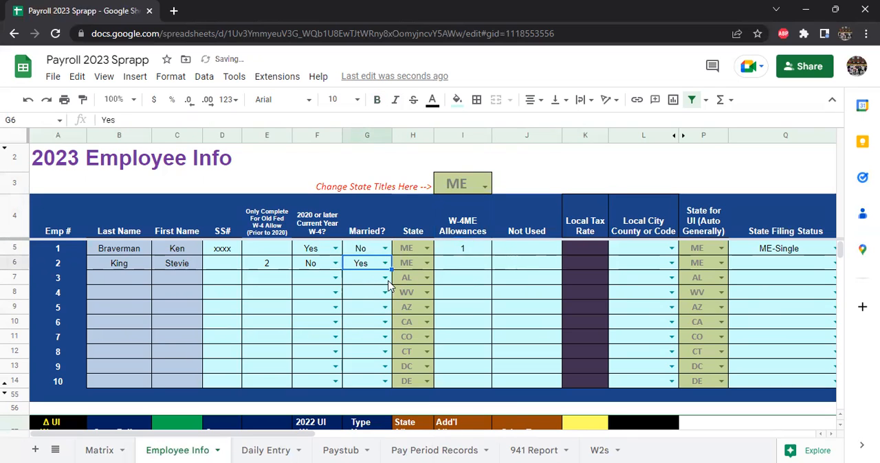
Step: Enter 3 as employee 2's W-4ME allowances
{"action": "left_click", "coordinate": [488, 269]}
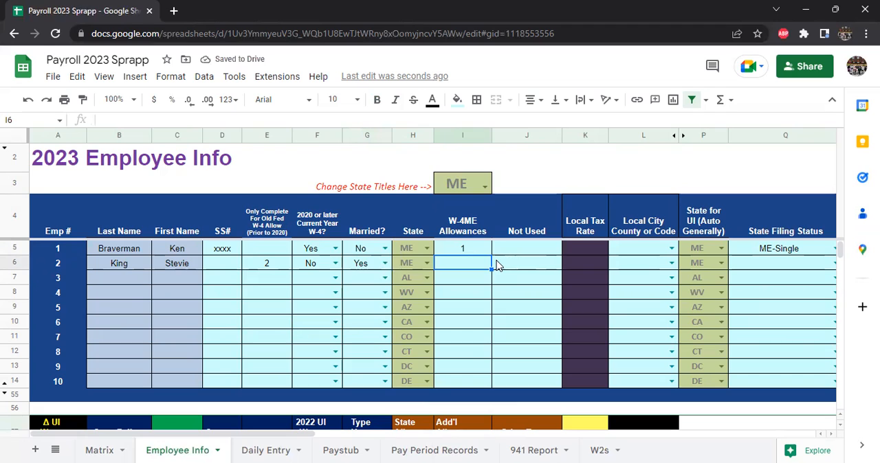
{"action": "type", "text": "3"}
{"action": "key", "text": "Return"}
{"action": "key", "text": "Up"}
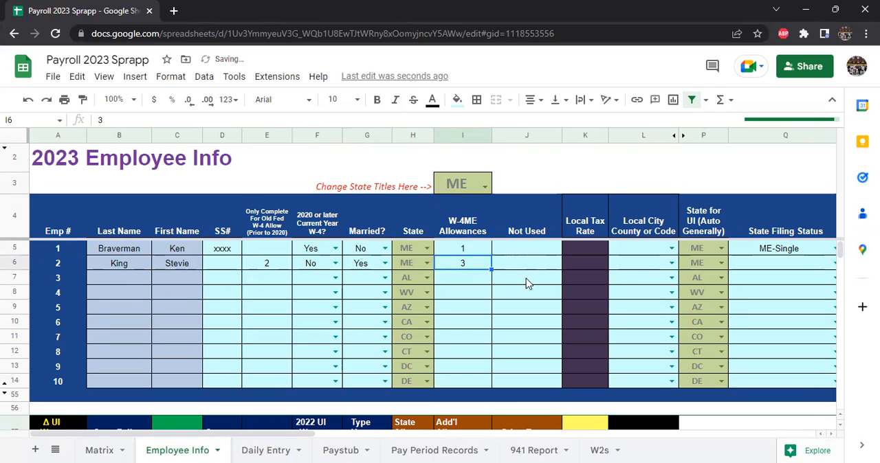
Step: Inspect employee 2's local tax rate cell and browse the available local city and county choices without selecting one
{"action": "left_click", "coordinate": [534, 135]}
{"action": "left_click", "coordinate": [592, 265]}
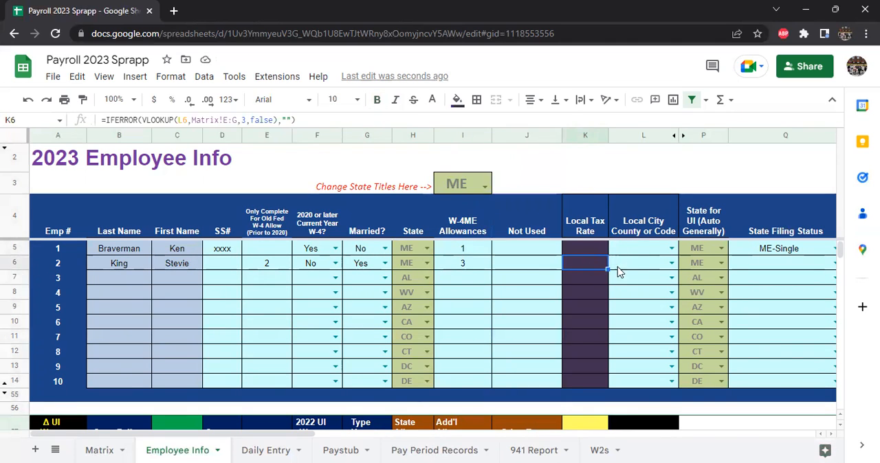
{"action": "left_click", "coordinate": [620, 270]}
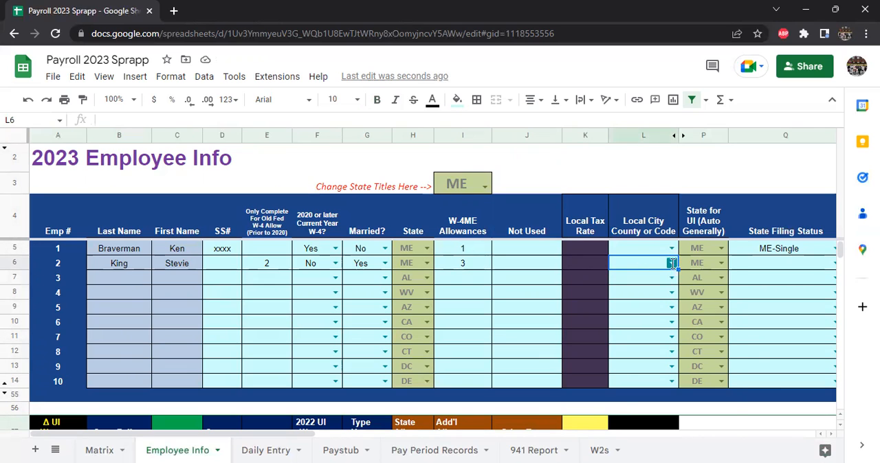
{"action": "left_click", "coordinate": [671, 263]}
{"action": "scroll", "coordinate": [671, 331], "scroll_direction": "down", "scroll_amount": 15}
{"action": "scroll", "coordinate": [655, 344], "scroll_direction": "down", "scroll_amount": 20}
{"action": "scroll", "coordinate": [646, 394], "scroll_direction": "down", "scroll_amount": 20}
{"action": "scroll", "coordinate": [639, 392], "scroll_direction": "down", "scroll_amount": 15}
{"action": "scroll", "coordinate": [640, 386], "scroll_direction": "down", "scroll_amount": 1}
{"action": "scroll", "coordinate": [639, 354], "scroll_direction": "up", "scroll_amount": 1}
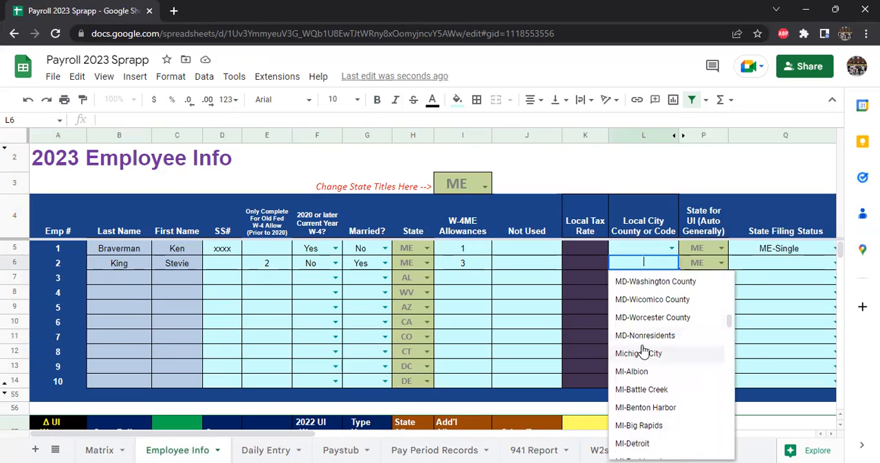
{"action": "scroll", "coordinate": [643, 351], "scroll_direction": "up", "scroll_amount": 8}
{"action": "left_click", "coordinate": [543, 295]}
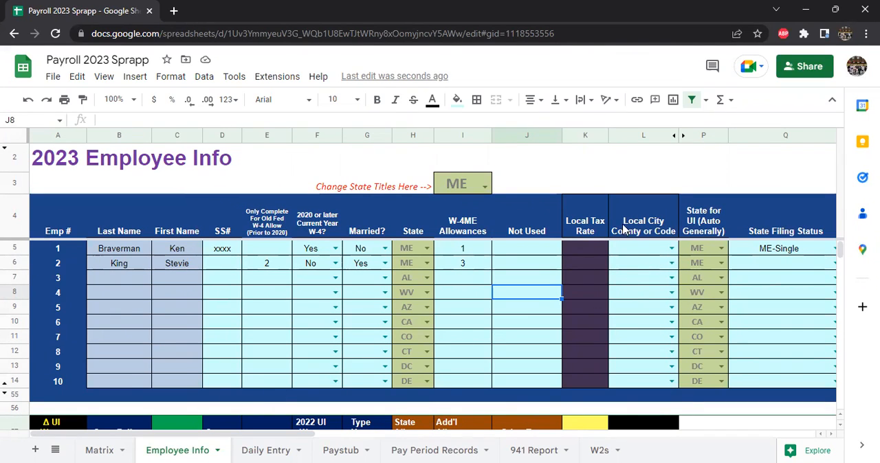
Step: Set employee 2's state filing status to ME-Married-at single rate
{"action": "left_click", "coordinate": [658, 264]}
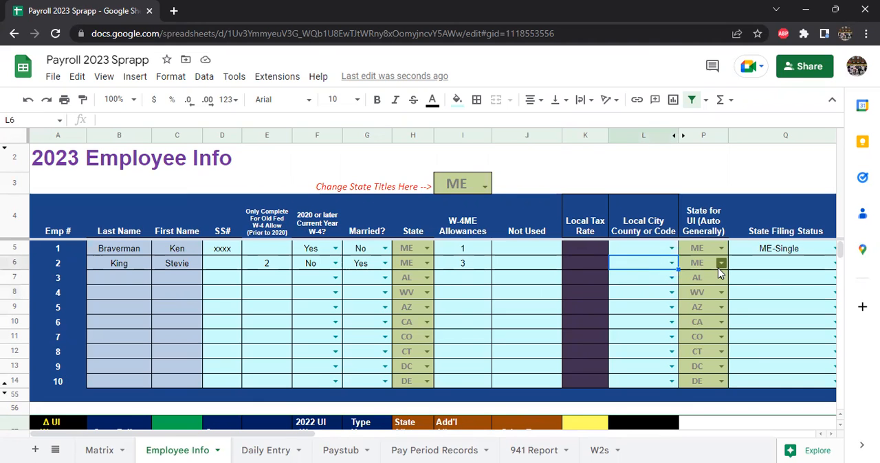
{"action": "key", "text": "Right"}
{"action": "key", "text": "Right"}
{"action": "key", "text": "Right"}
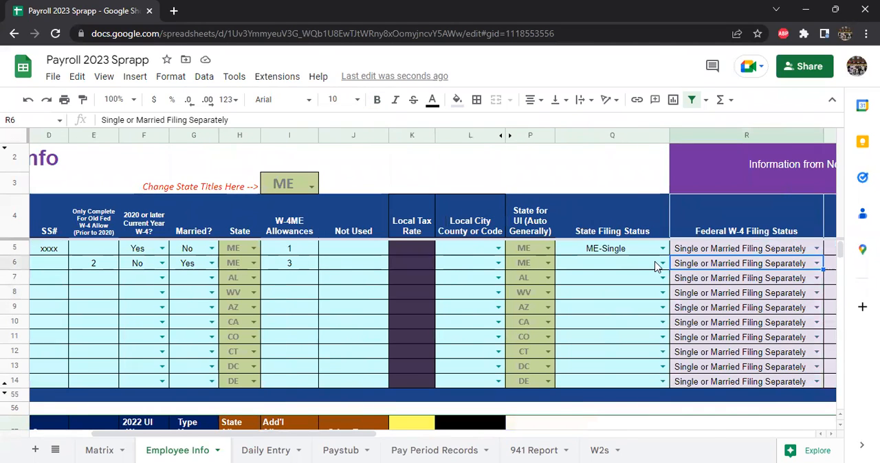
{"action": "left_click", "coordinate": [662, 264]}
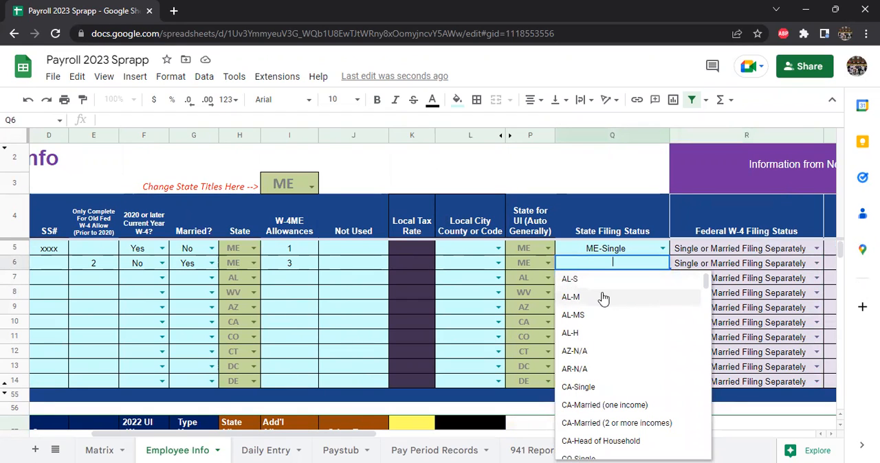
{"action": "scroll", "coordinate": [608, 314], "scroll_direction": "down", "scroll_amount": 1}
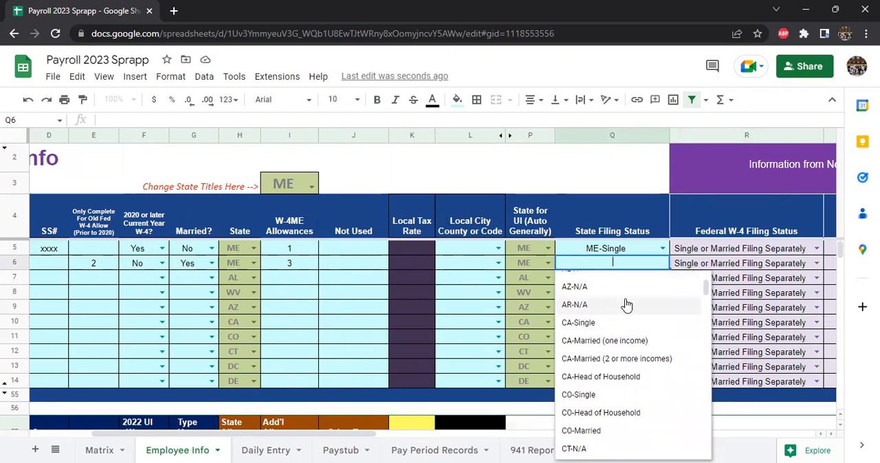
{"action": "scroll", "coordinate": [614, 324], "scroll_direction": "down", "scroll_amount": 3}
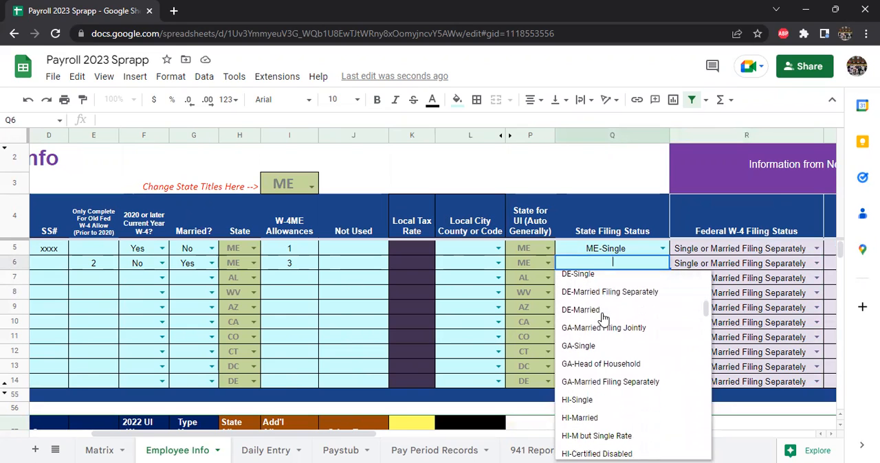
{"action": "scroll", "coordinate": [609, 335], "scroll_direction": "down", "scroll_amount": 3}
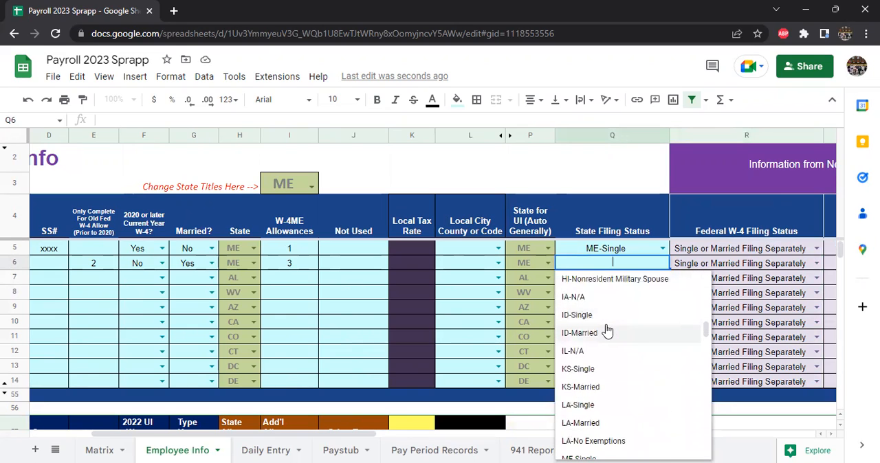
{"action": "scroll", "coordinate": [603, 329], "scroll_direction": "down", "scroll_amount": 4}
{"action": "scroll", "coordinate": [594, 340], "scroll_direction": "up", "scroll_amount": 2}
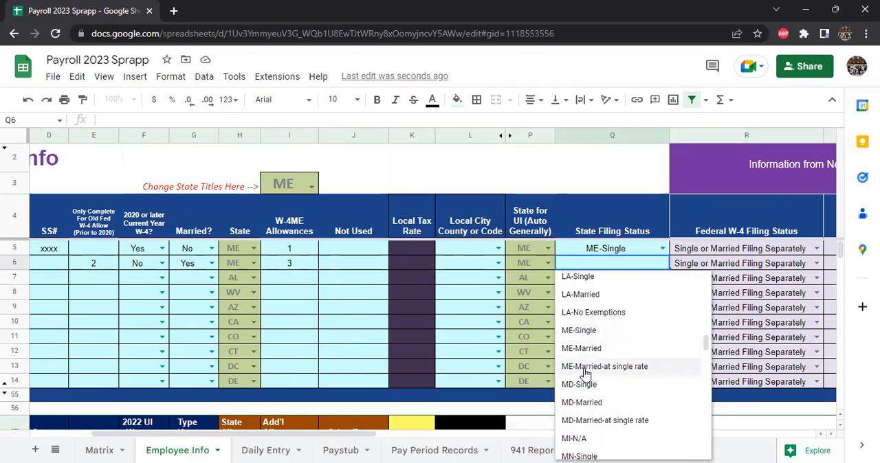
{"action": "left_click", "coordinate": [587, 371]}
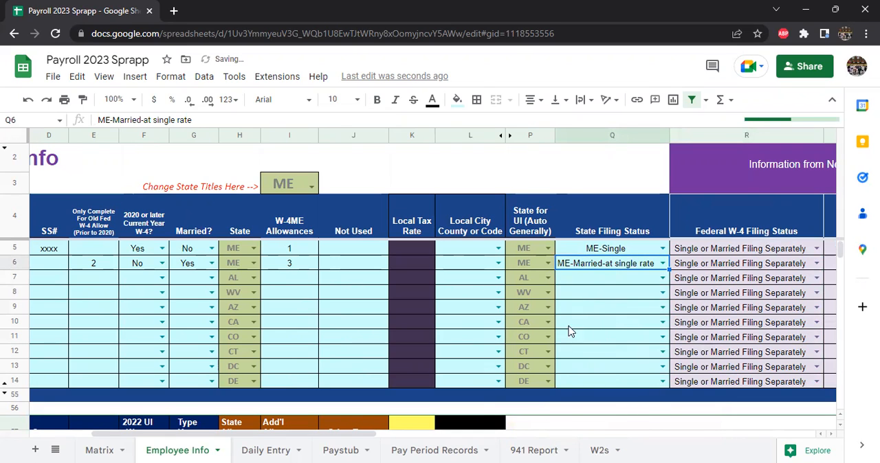
Step: Set employee 2's federal W-4 filing status to Married Filing Jointly and the box 2c answer to Yes
{"action": "key", "text": "Right"}
{"action": "key", "text": "Right"}
{"action": "key", "text": "Right"}
{"action": "key", "text": "Right"}
{"action": "key", "text": "Right"}
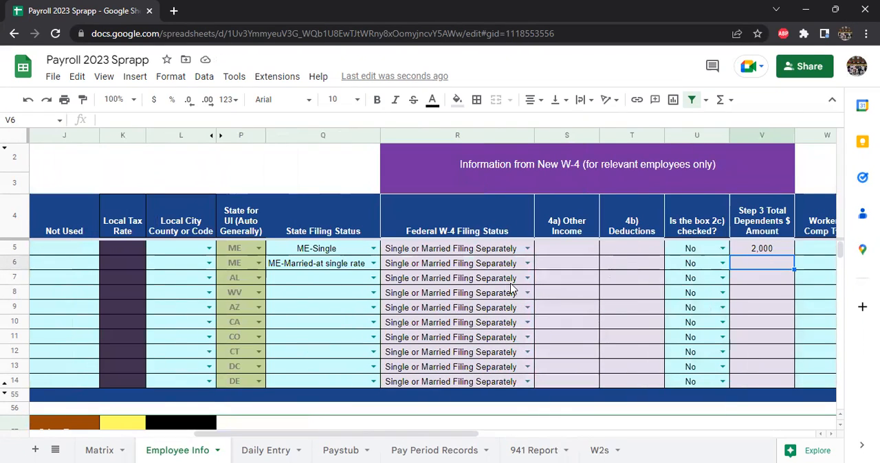
{"action": "left_click", "coordinate": [525, 264]}
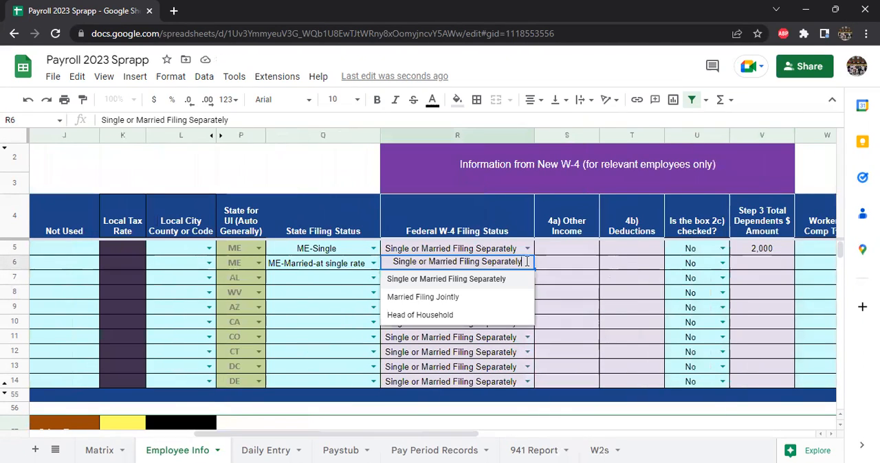
{"action": "left_click", "coordinate": [460, 300]}
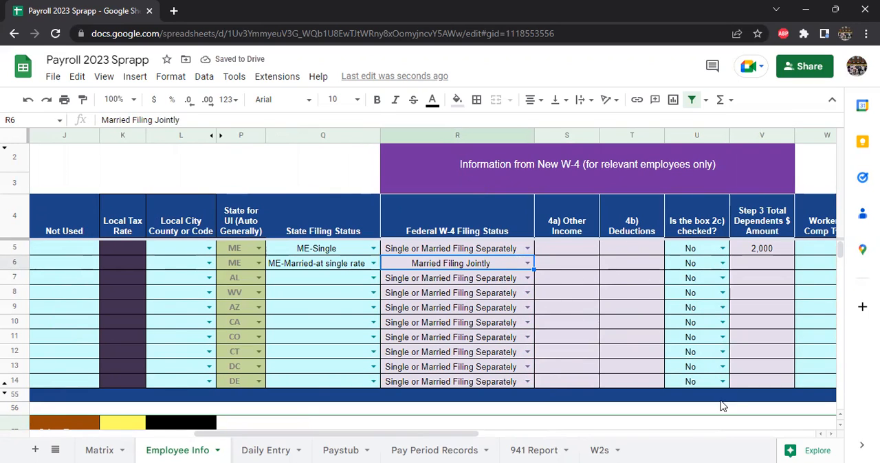
{"action": "left_click", "coordinate": [722, 263]}
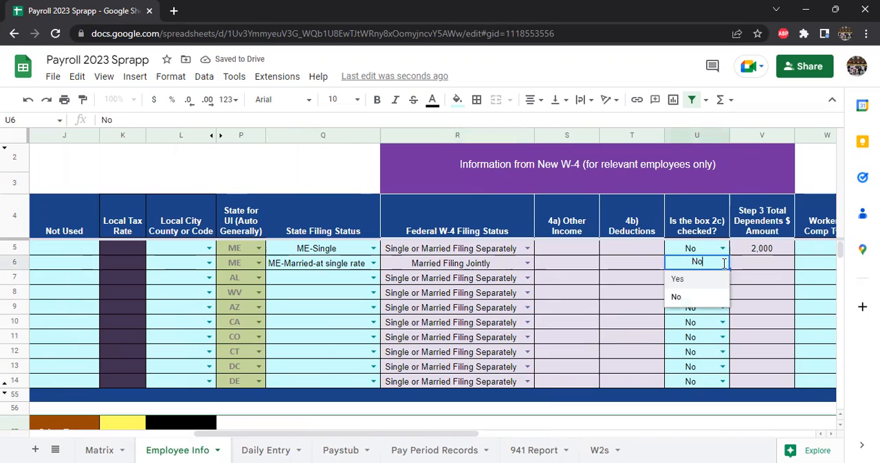
{"action": "left_click", "coordinate": [677, 279]}
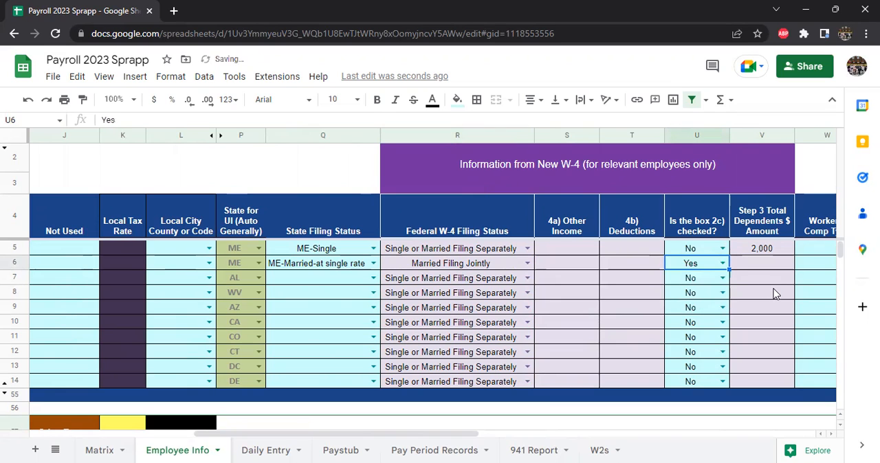
Step: Examine employee 2's Step 3 dependents amount, Worker's Comp Type, Birthdate and Phone cells
{"action": "key", "text": "Right"}
{"action": "scroll", "coordinate": [774, 294], "scroll_direction": "right", "scroll_amount": 3}
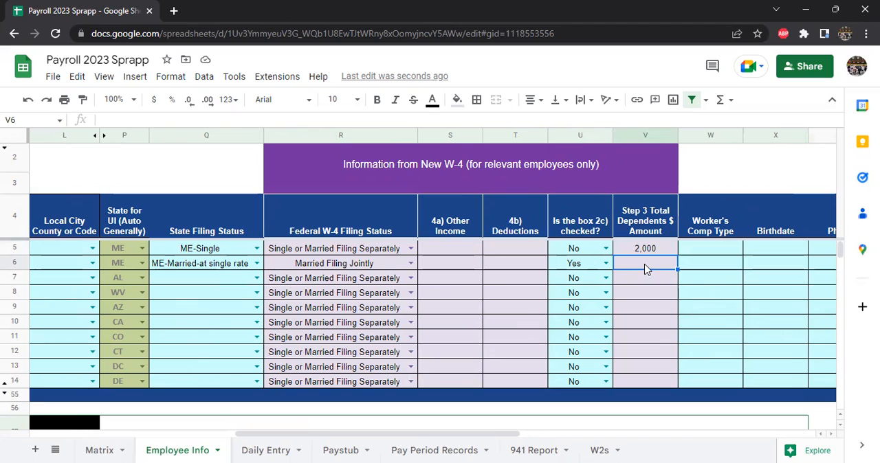
{"action": "key", "text": "Right"}
{"action": "key", "text": "Right"}
{"action": "key", "text": "Right"}
{"action": "key", "text": "Right"}
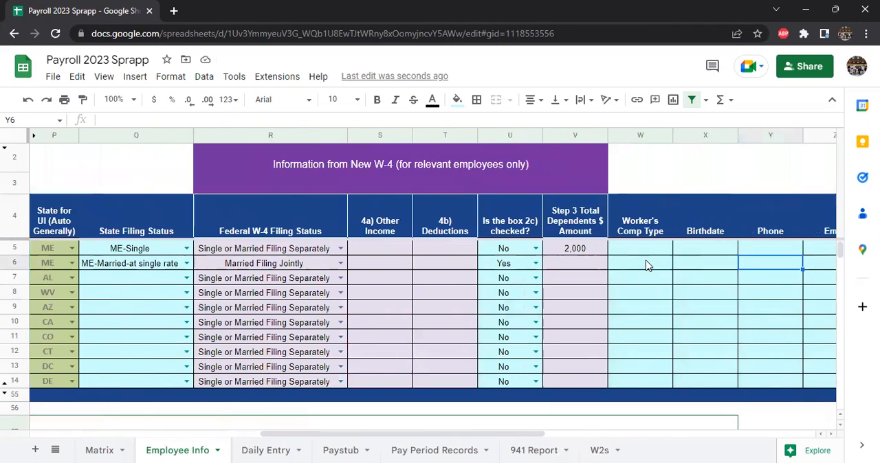
{"action": "key", "text": "Right"}
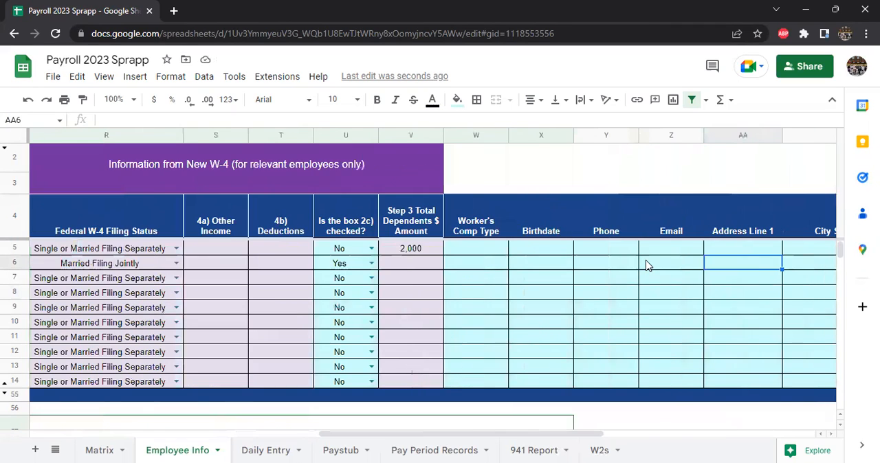
{"action": "left_click", "coordinate": [482, 269]}
{"action": "left_click", "coordinate": [539, 269]}
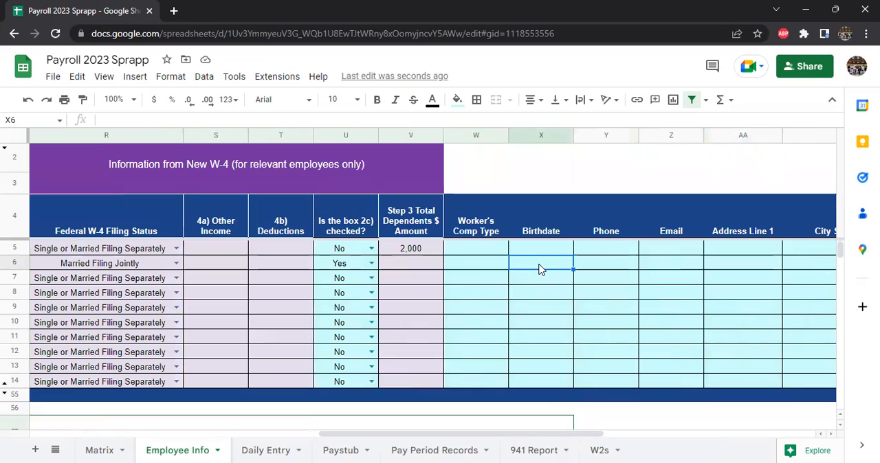
{"action": "key", "text": "Tab"}
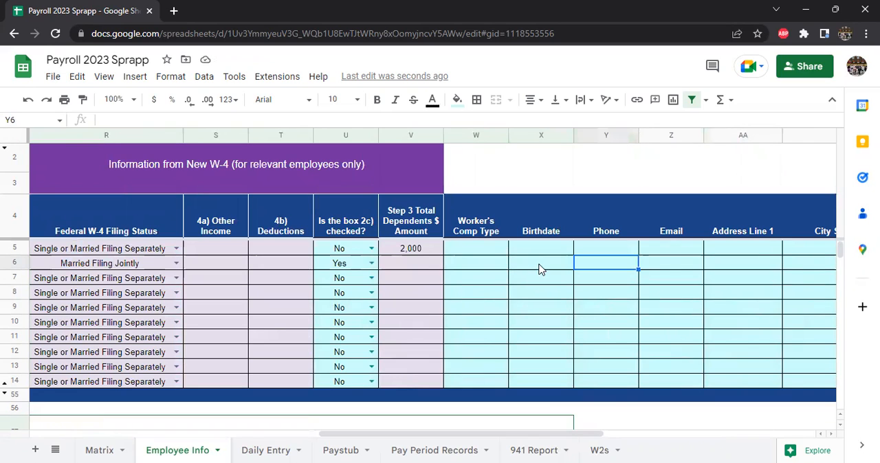
{"action": "key", "text": "Left"}
{"action": "key", "text": "Left"}
{"action": "key", "text": "Right"}
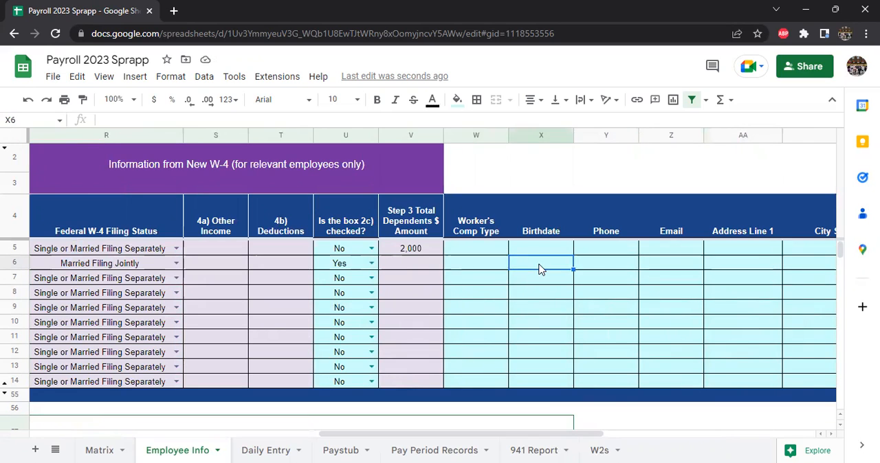
Step: Examine employee 2's remaining columns, from email and address through the PTO settings and hire date to the state UI yearly maximum
{"action": "key", "text": "Right"}
{"action": "key", "text": "Right"}
{"action": "key", "text": "Right"}
{"action": "key", "text": "Right"}
{"action": "key", "text": "Left"}
{"action": "key", "text": "Right"}
{"action": "key", "text": "Right"}
{"action": "key", "text": "Right"}
{"action": "key", "text": "Left"}
{"action": "key", "text": "Left"}
{"action": "key", "text": "Left"}
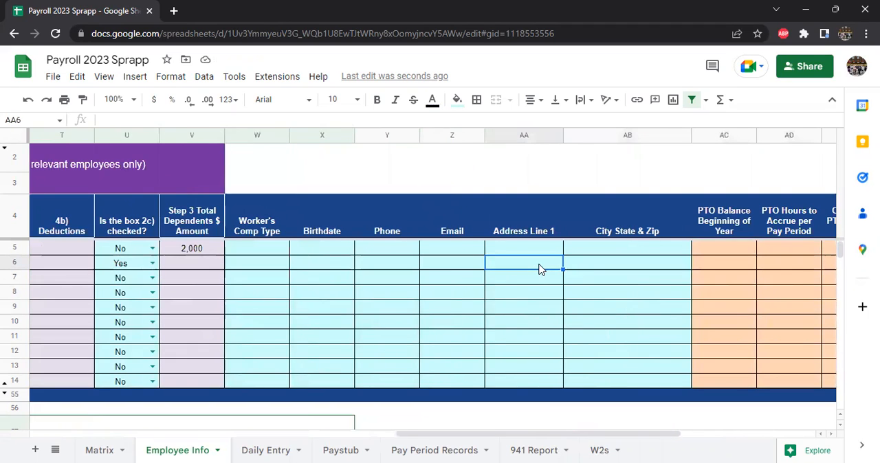
{"action": "key", "text": "Right"}
{"action": "key", "text": "Right"}
{"action": "key", "text": "Left"}
{"action": "key", "text": "Left"}
{"action": "key", "text": "Right"}
{"action": "key", "text": "Right"}
{"action": "key", "text": "Right"}
{"action": "key", "text": "Right"}
{"action": "key", "text": "Right"}
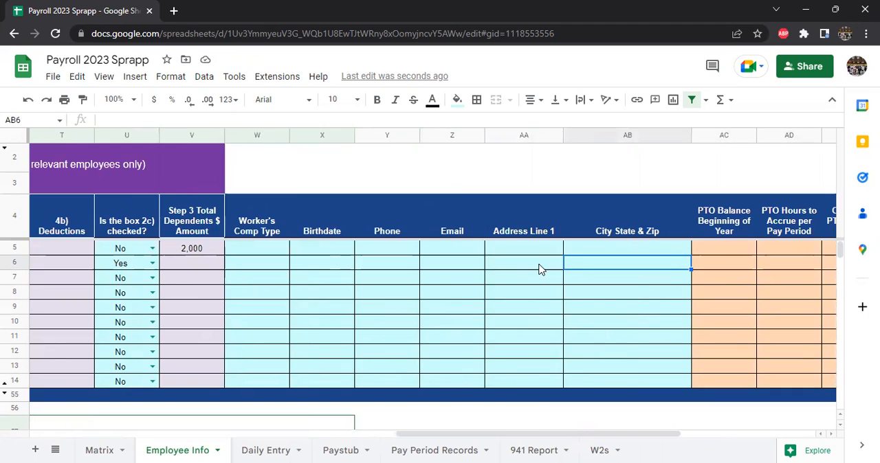
{"action": "key", "text": "Left"}
{"action": "key", "text": "Left"}
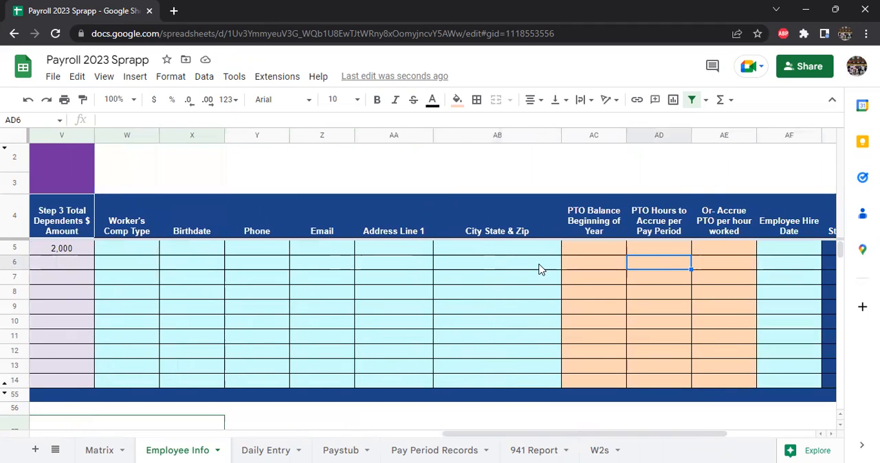
{"action": "key", "text": "Left"}
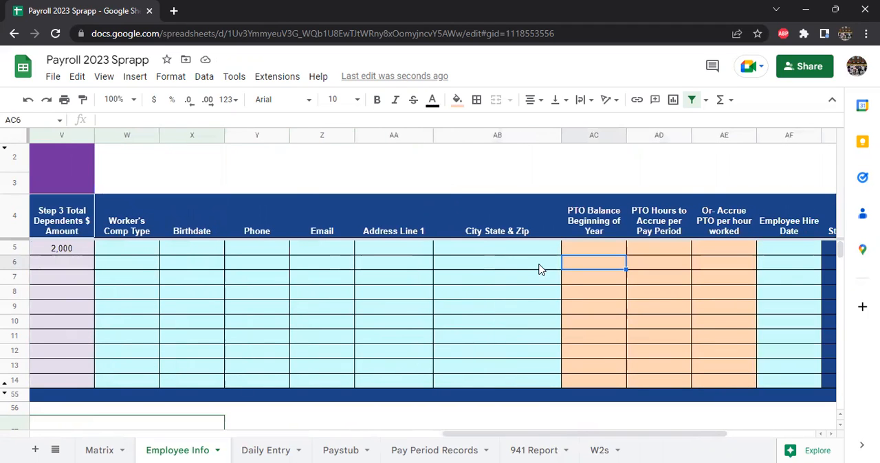
{"action": "key", "text": "Right"}
{"action": "key", "text": "Right"}
{"action": "key", "text": "Right"}
{"action": "key", "text": "Right"}
{"action": "key", "text": "Right"}
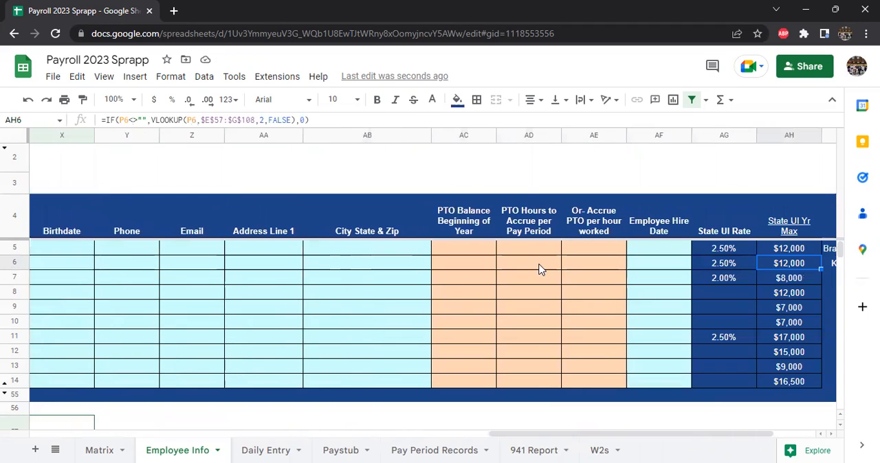
Step: Enter 100 as employee 2's beginning-of-year PTO balance and 2.3 as the PTO hours to accrue per pay period
{"action": "key", "text": "Left"}
{"action": "key", "text": "Left"}
{"action": "key", "text": "Left"}
{"action": "key", "text": "Left"}
{"action": "key", "text": "Left"}
{"action": "type", "text": "100"}
{"action": "key", "text": "Tab"}
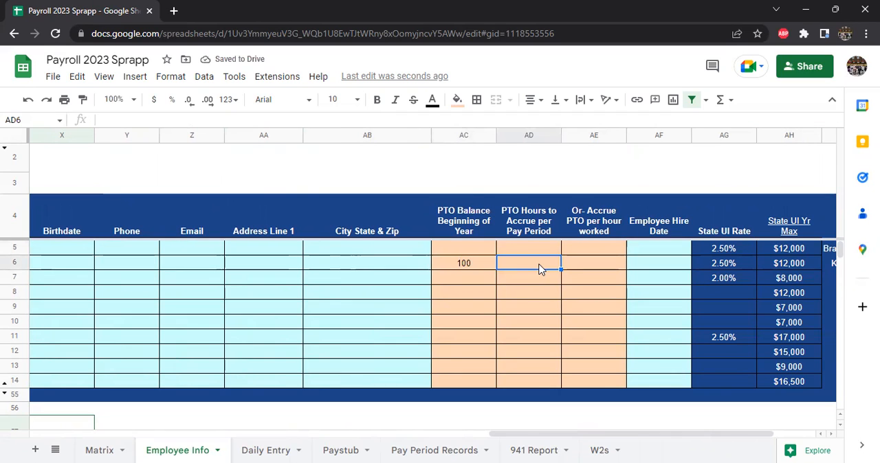
{"action": "type", "text": "2.3"}
{"action": "key", "text": "Tab"}
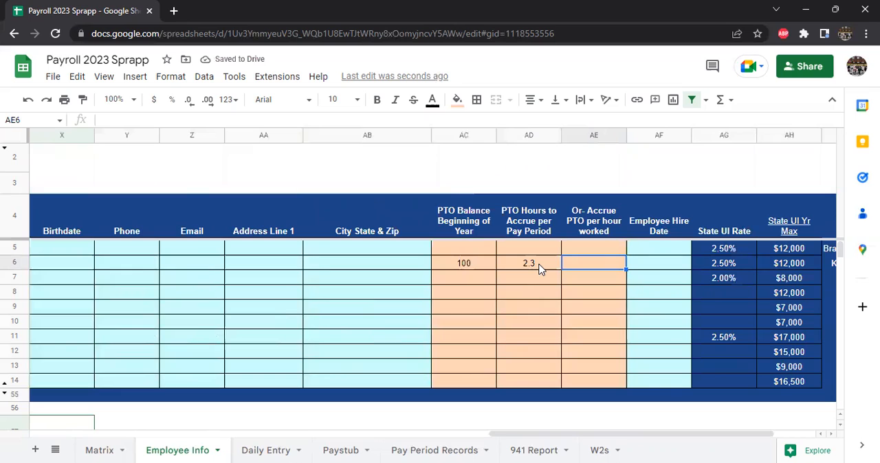
Step: Set employee 2's PTO accrual per hour worked to 0.02
{"action": "type", "text": "1"}
{"action": "key", "text": "Return"}
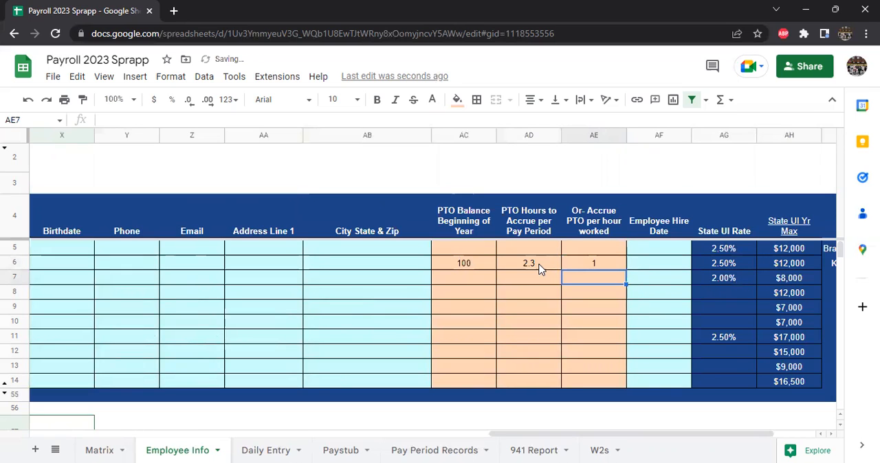
{"action": "key", "text": "Up"}
{"action": "key", "text": "BackSpace"}
{"action": "key", "text": "Return"}
{"action": "key", "text": "Up"}
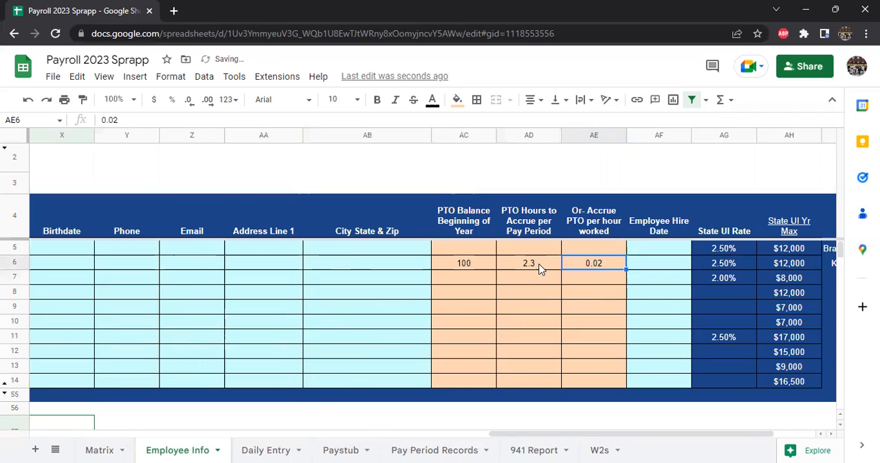
{"action": "left_click", "coordinate": [639, 258]}
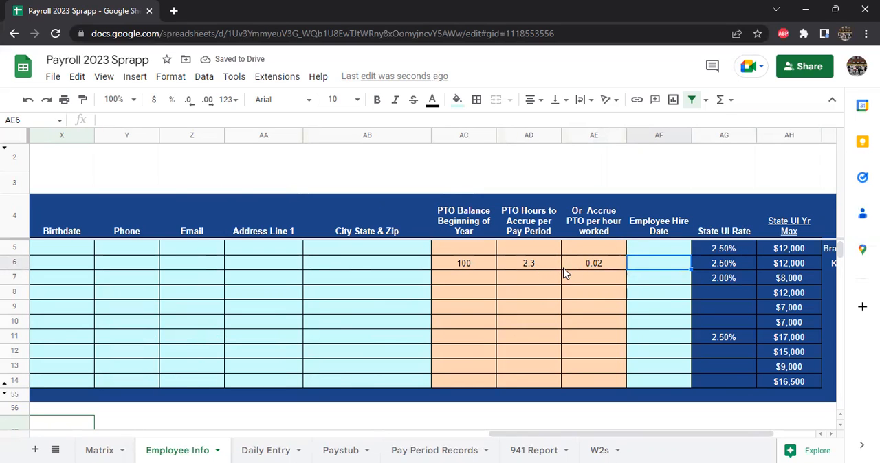
Step: Open the Daily Entry sheet at 75% zoom and look over the daily hour entries down to the blank rows
{"action": "left_click_drag", "start_coordinate": [521, 434], "coordinate": [10, 448]}
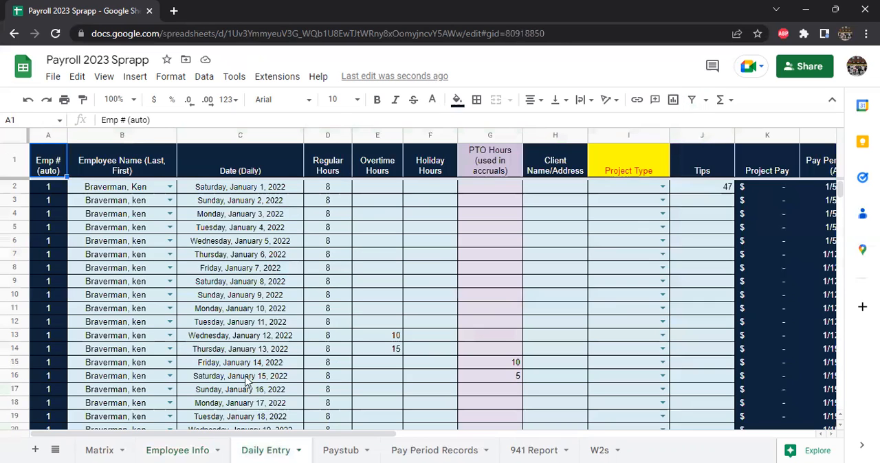
{"action": "left_click", "coordinate": [279, 449]}
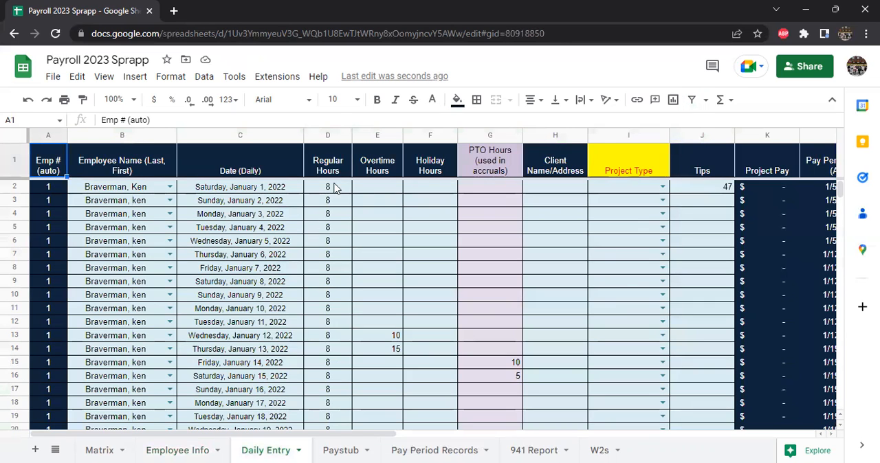
{"action": "left_click", "coordinate": [114, 99]}
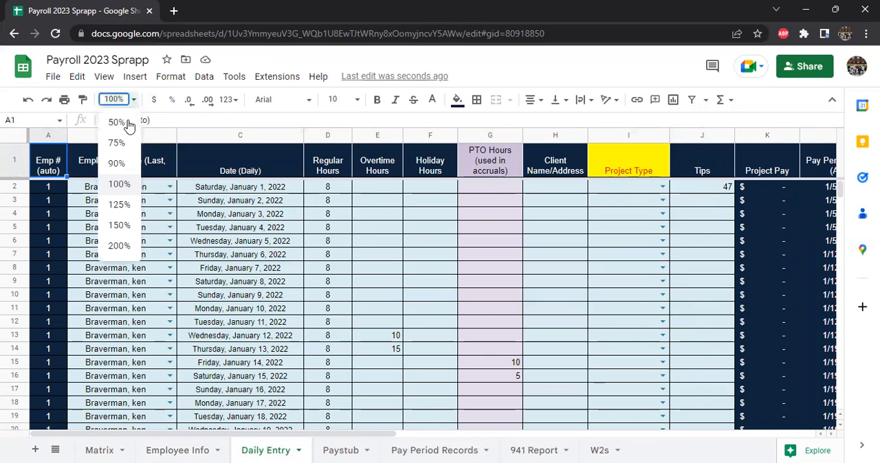
{"action": "left_click", "coordinate": [117, 143]}
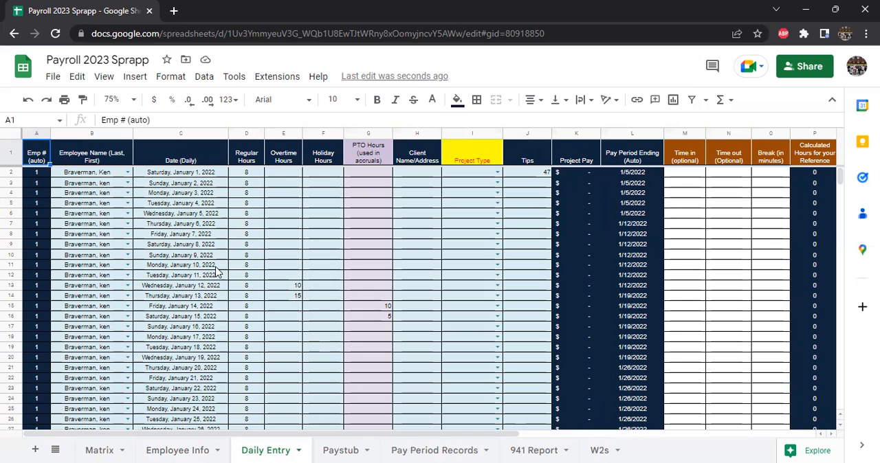
{"action": "scroll", "coordinate": [143, 256], "scroll_direction": "down", "scroll_amount": 3}
{"action": "scroll", "coordinate": [180, 258], "scroll_direction": "down", "scroll_amount": 7}
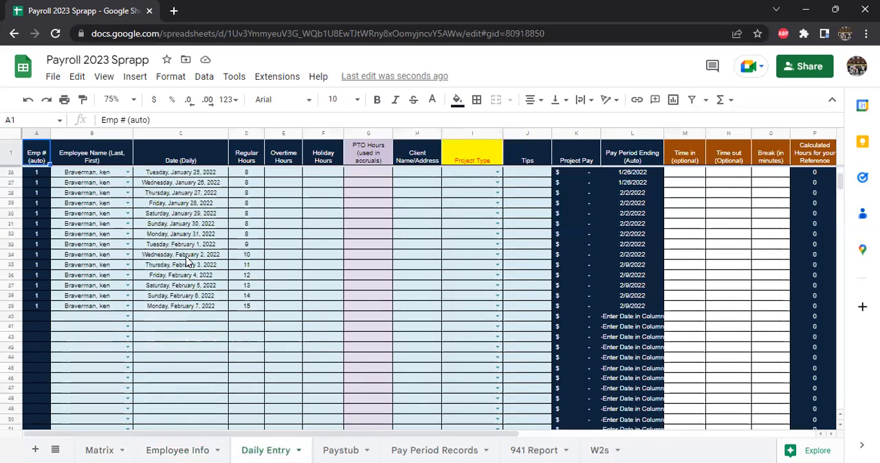
Step: Set the sheet zoom to 100% and choose employee 2 as the employee name in row 40
{"action": "left_click", "coordinate": [120, 100]}
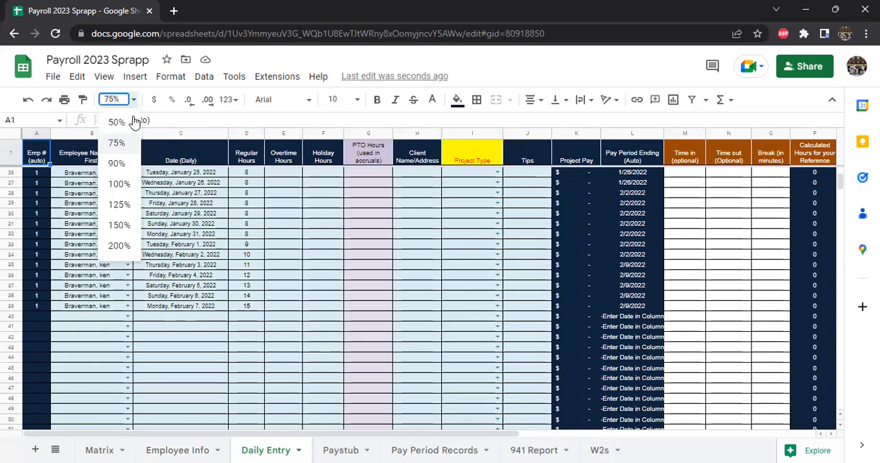
{"action": "left_click", "coordinate": [118, 184]}
{"action": "scroll", "coordinate": [234, 275], "scroll_direction": "down", "scroll_amount": 3}
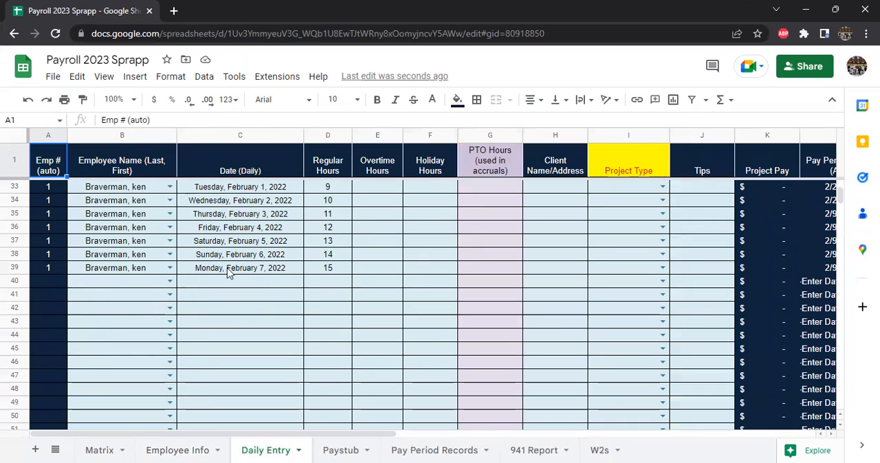
{"action": "left_click", "coordinate": [170, 282]}
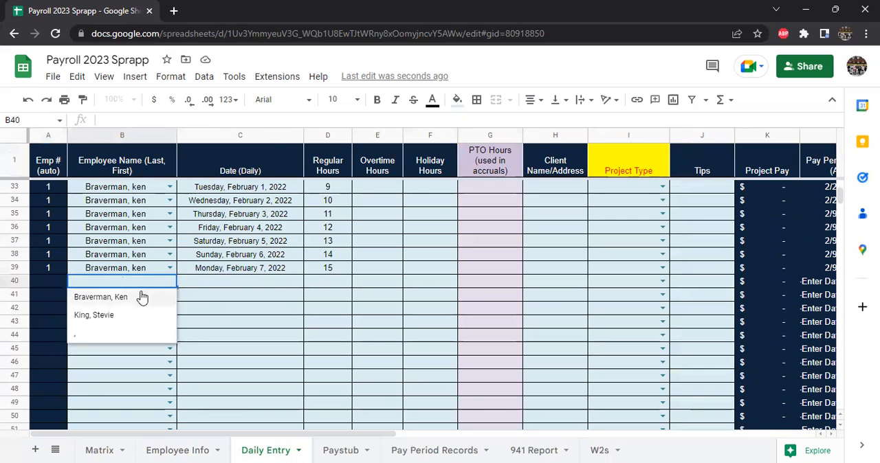
{"action": "left_click", "coordinate": [97, 315]}
Step: Enter 1/1 as the daily date for employee 2 in row 40
{"action": "left_click", "coordinate": [239, 283]}
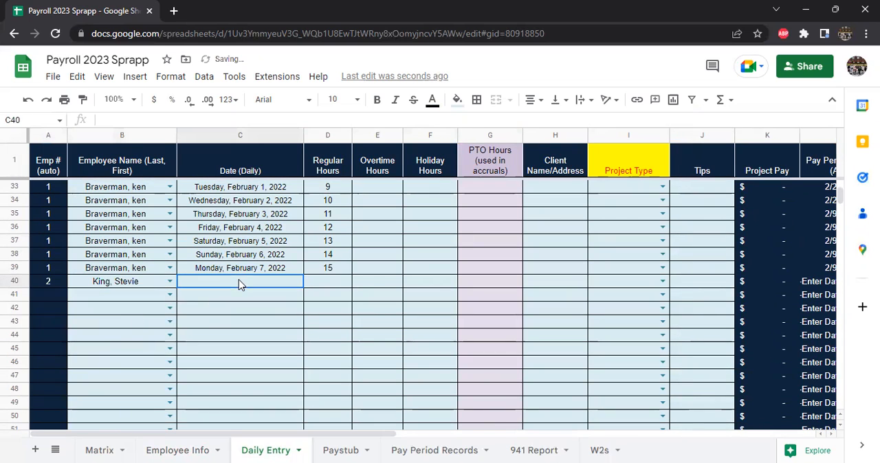
{"action": "type", "text": "1/1"}
{"action": "key", "text": "Return"}
{"action": "key", "text": "Up"}
{"action": "type", "text": "1/1/"}
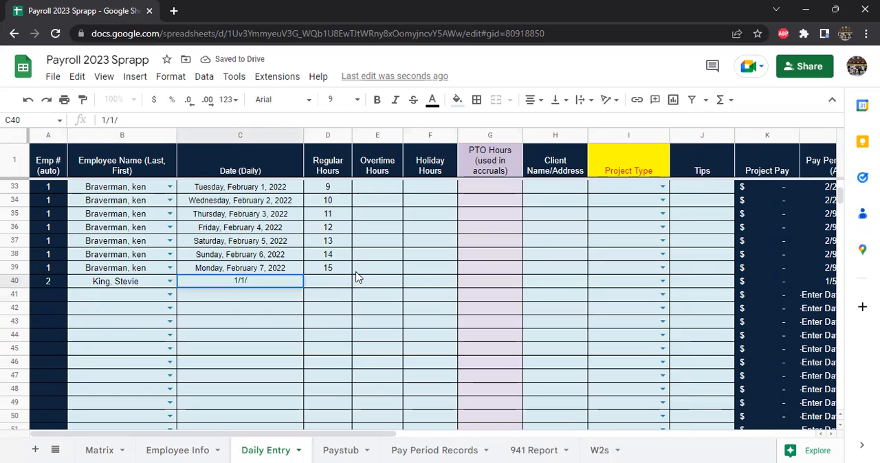
{"action": "key", "text": "BackSpace"}
{"action": "key", "text": "Return"}
{"action": "key", "text": "Up"}
Step: Apply the Date number format to the whole Date (Daily) column
{"action": "left_click", "coordinate": [247, 246]}
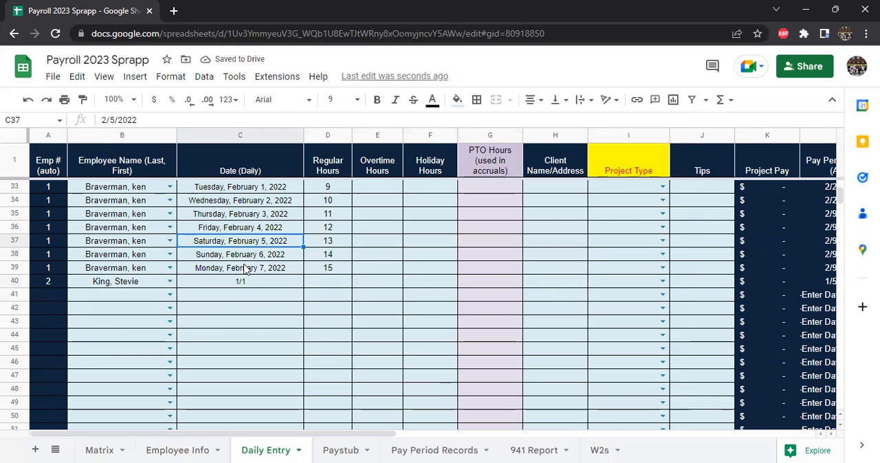
{"action": "left_click", "coordinate": [242, 284]}
{"action": "left_click", "coordinate": [258, 172]}
{"action": "key", "text": "Down"}
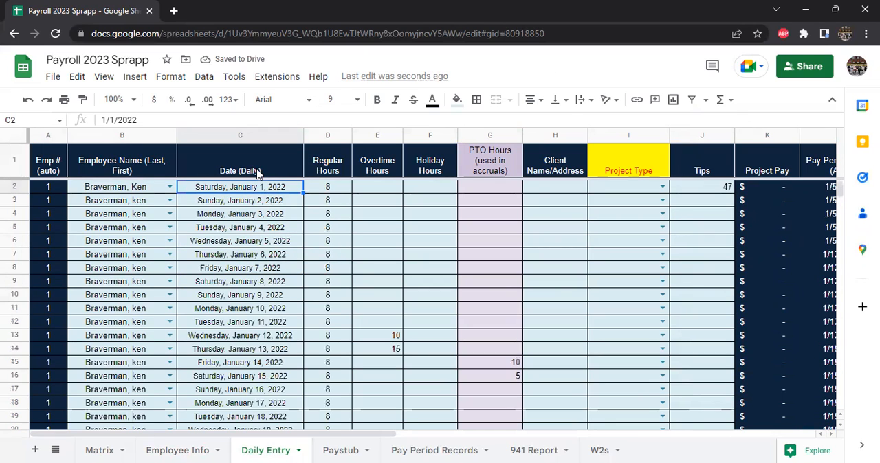
{"action": "key", "text": "ctrl+shift+Down"}
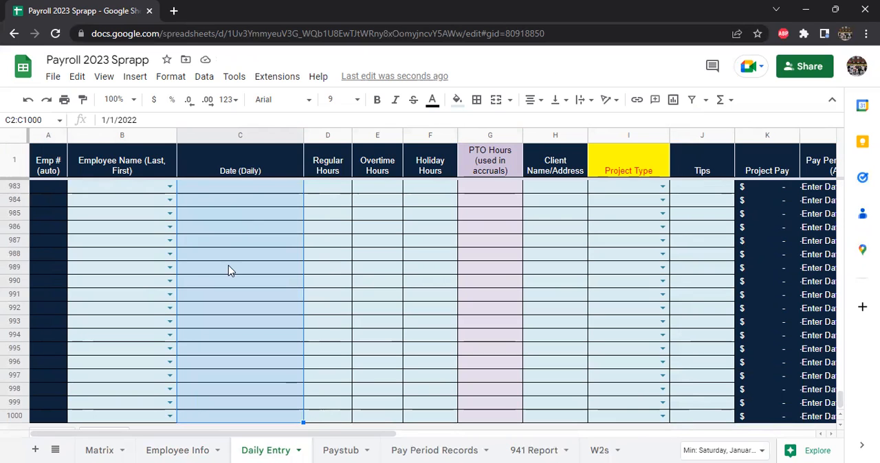
{"action": "left_click", "coordinate": [176, 77]}
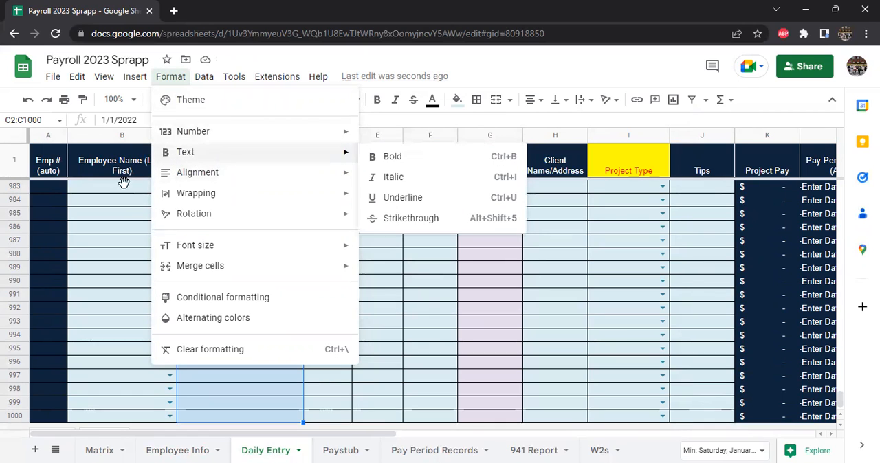
{"action": "left_click", "coordinate": [122, 214]}
{"action": "left_click", "coordinate": [231, 135]}
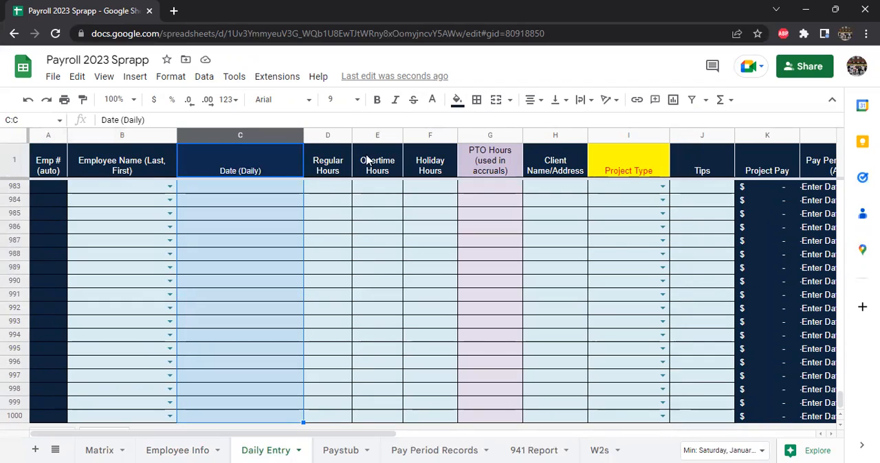
{"action": "left_click", "coordinate": [229, 99]}
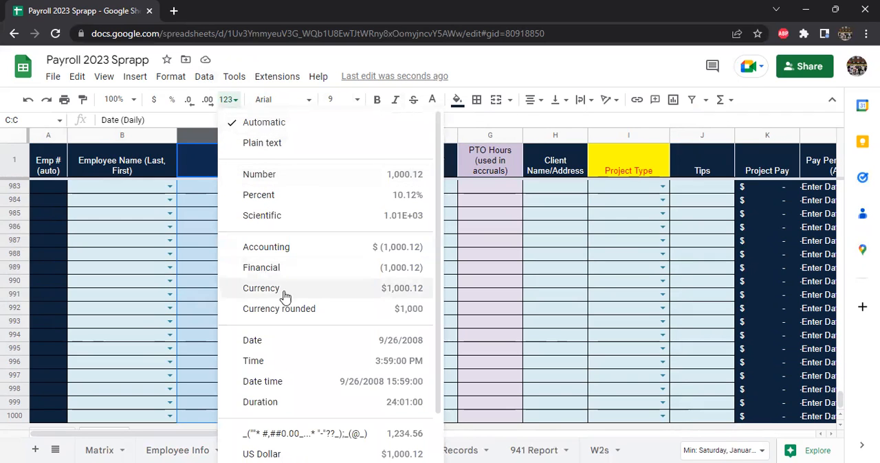
{"action": "left_click", "coordinate": [267, 341]}
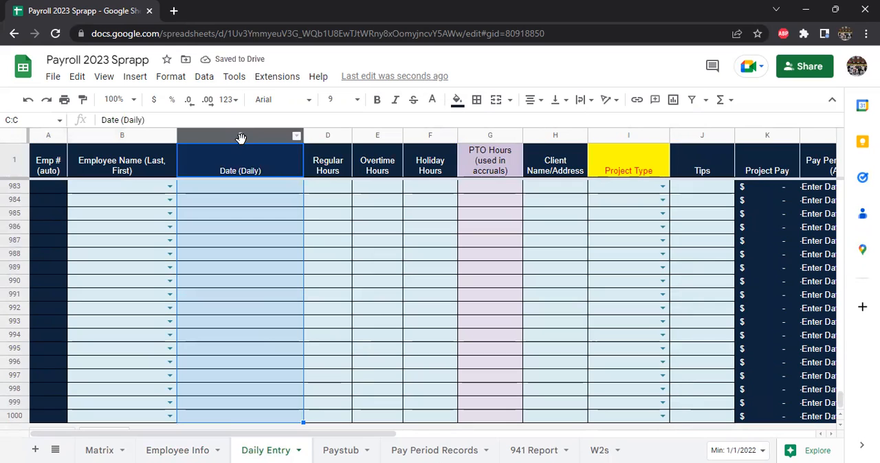
Step: Widen the Date (Daily) column slightly
{"action": "left_click", "coordinate": [267, 168]}
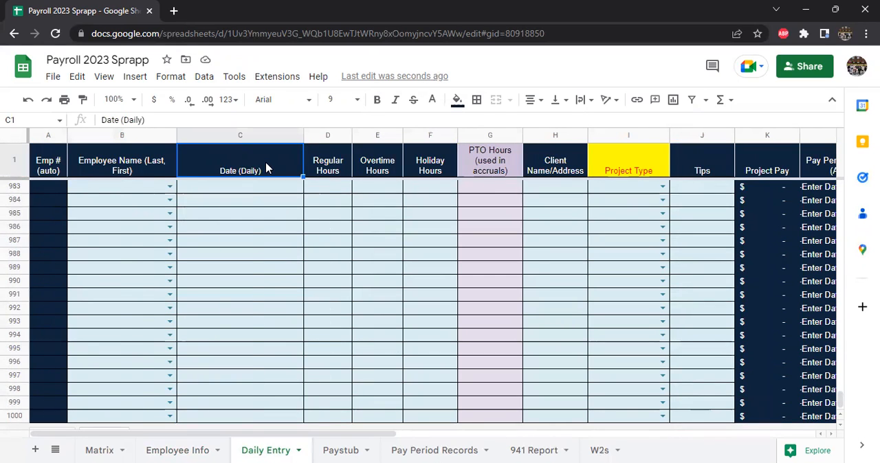
{"action": "key", "text": "Down"}
{"action": "left_click_drag", "start_coordinate": [302, 133], "coordinate": [328, 134]}
{"action": "left_click", "coordinate": [269, 140]}
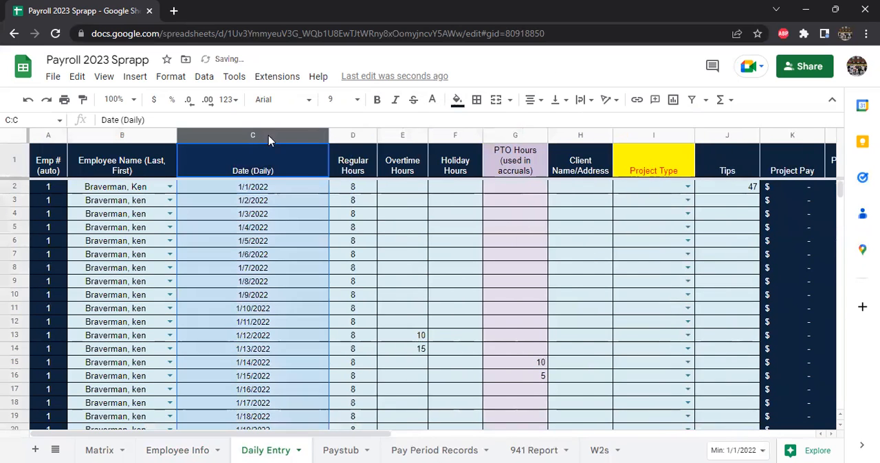
{"action": "right_click", "coordinate": [269, 139]}
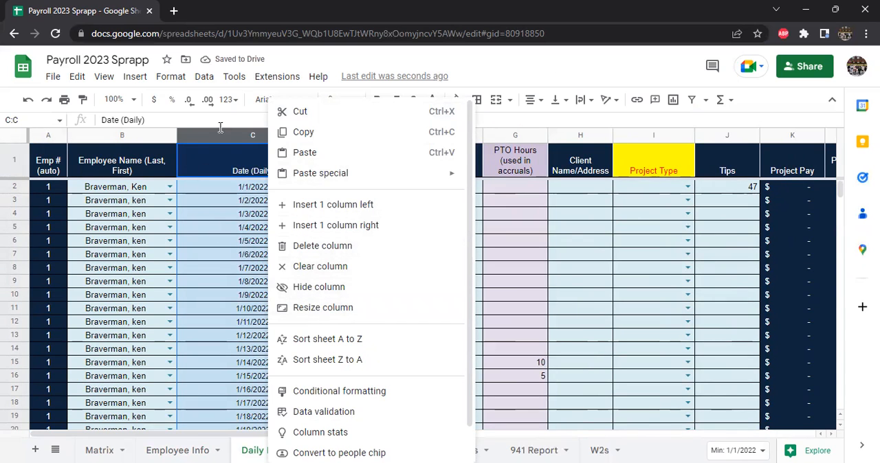
{"action": "left_click", "coordinate": [235, 104]}
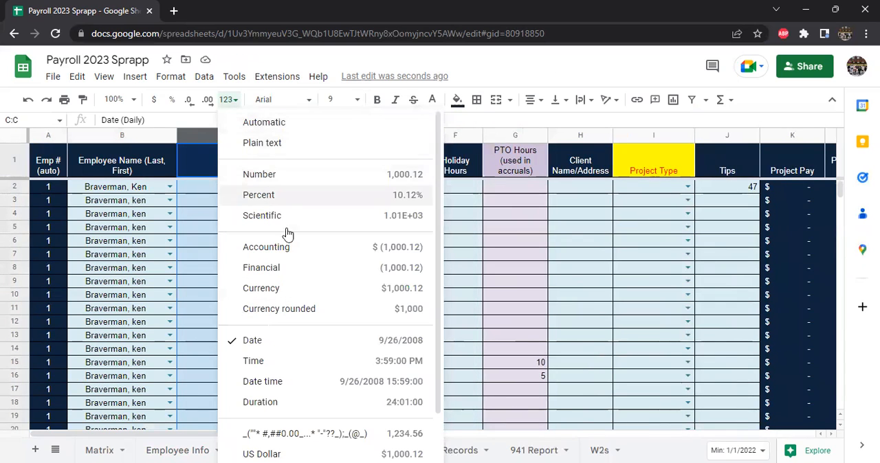
{"action": "scroll", "coordinate": [292, 375], "scroll_direction": "down", "scroll_amount": 1}
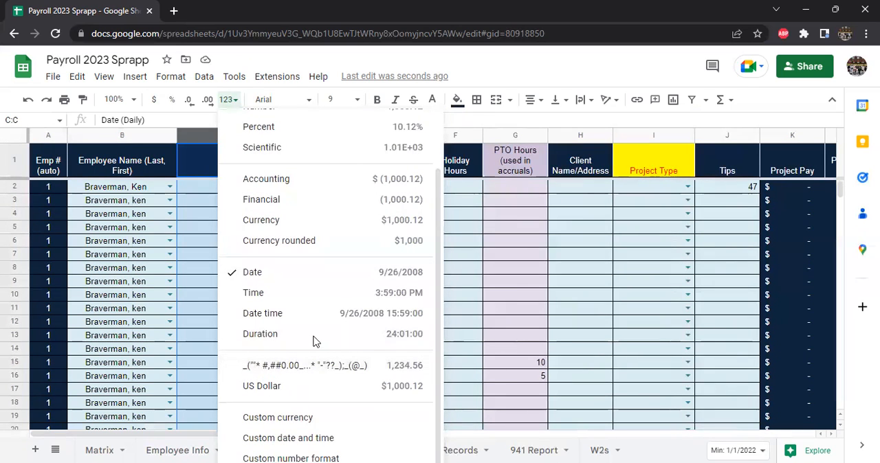
{"action": "left_click", "coordinate": [571, 253]}
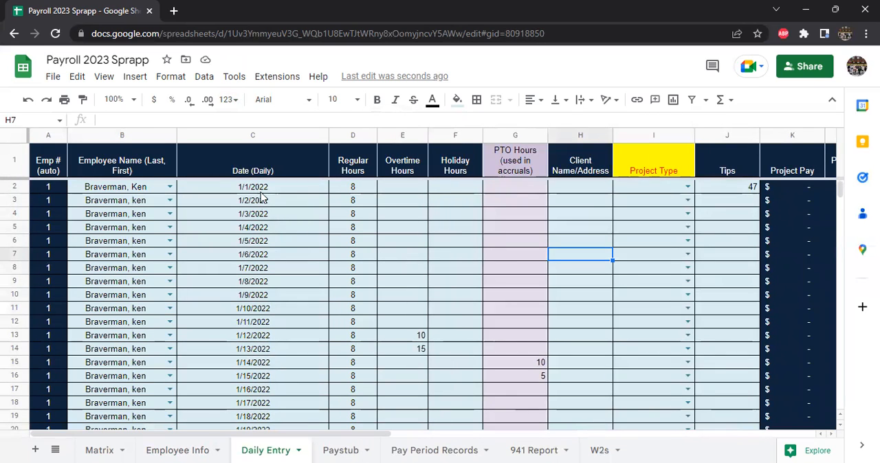
Step: Narrow the Date (Daily) column to fit the short dates and enter 8 regular hours for employee 2 in row 40
{"action": "left_click_drag", "start_coordinate": [328, 135], "coordinate": [258, 135]}
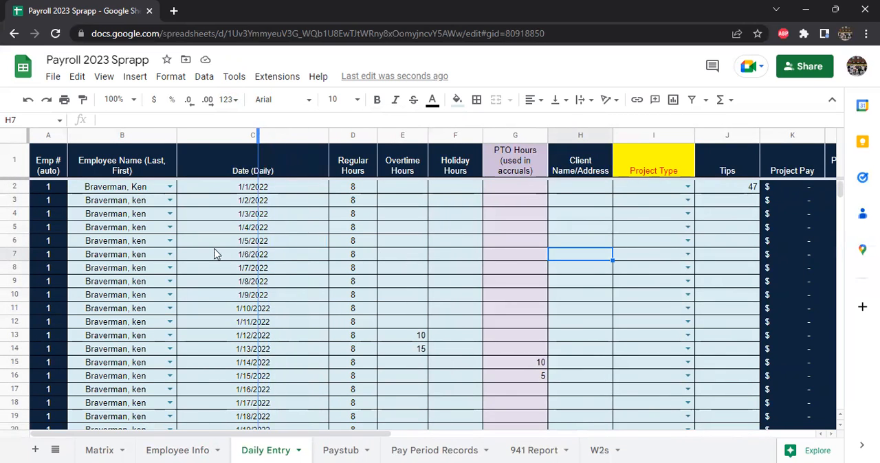
{"action": "left_click", "coordinate": [242, 355]}
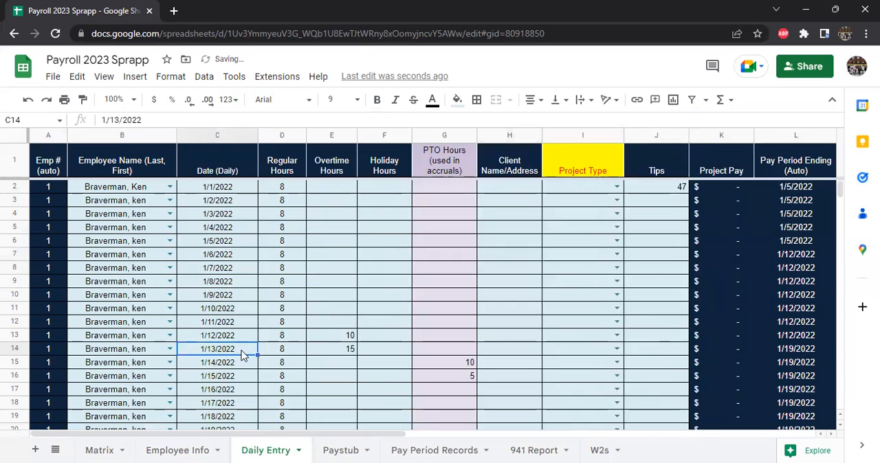
{"action": "key", "text": "ctrl+Down"}
{"action": "scroll", "coordinate": [237, 356], "scroll_direction": "down", "scroll_amount": 2}
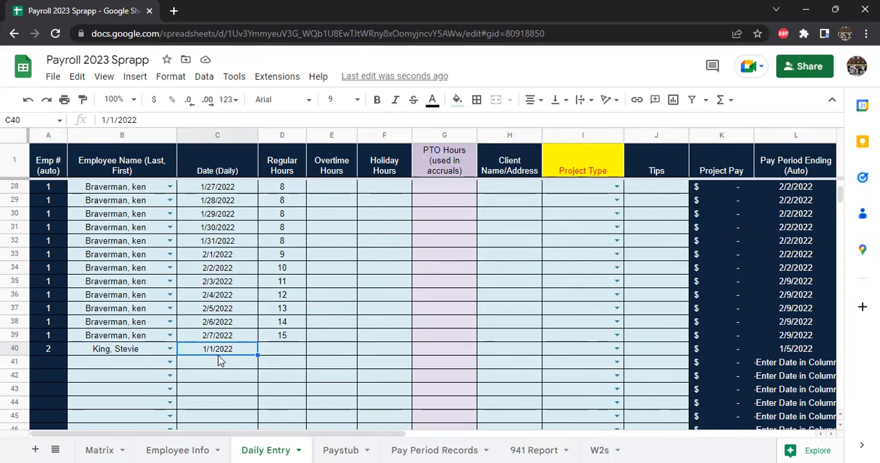
{"action": "left_click", "coordinate": [292, 353]}
{"action": "type", "text": "8"}
{"action": "key", "text": "Tab"}
Step: Fill employee 2's name and the 1/1 date from row 40 down through row 44
{"action": "key", "text": "Left"}
{"action": "key", "text": "Left"}
{"action": "key", "text": "Left"}
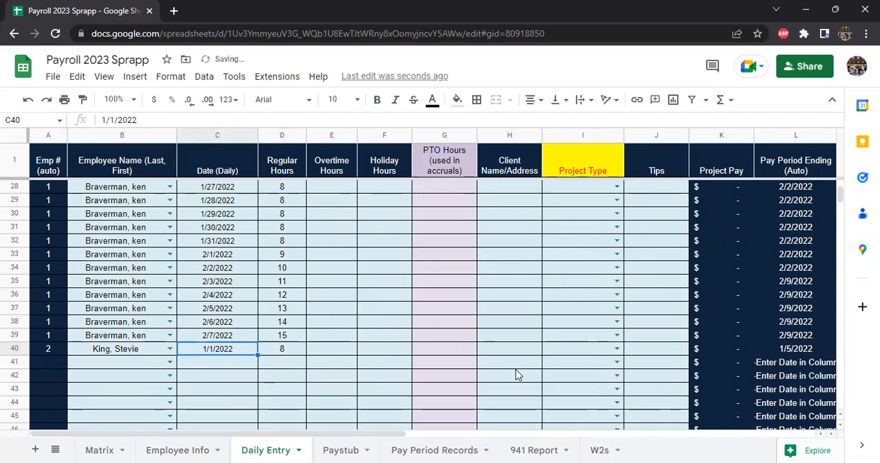
{"action": "key", "text": "shift+Right"}
{"action": "key", "text": "shift+Down"}
{"action": "key", "text": "shift+Down"}
{"action": "key", "text": "shift+Down"}
{"action": "key", "text": "shift+Down"}
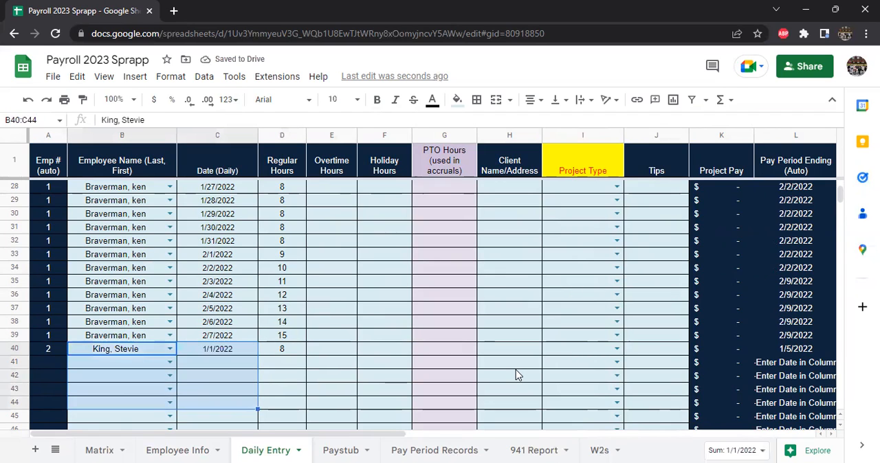
{"action": "key", "text": "ctrl+d"}
Step: Enter 1/2 and 1/3 as employee 2's dates in rows 41 and 42, and try to enter 1/4 in row 43
{"action": "left_click", "coordinate": [245, 365]}
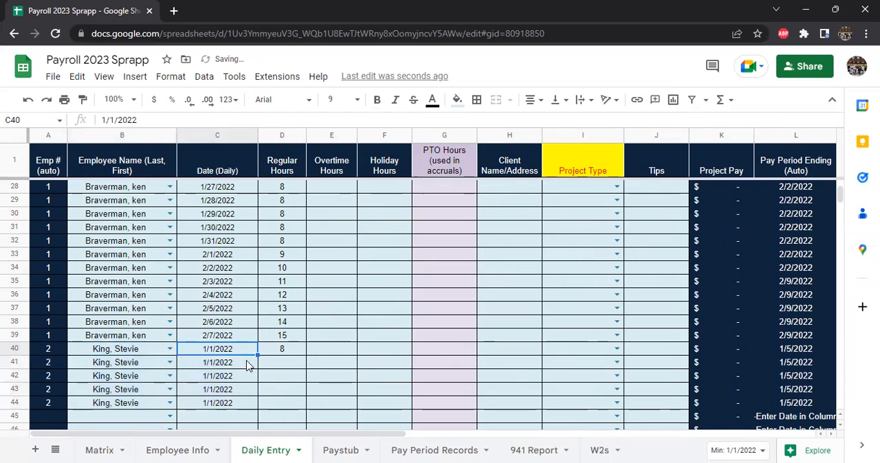
{"action": "type", "text": "1/2"}
{"action": "key", "text": "Return"}
{"action": "type", "text": "1/3"}
{"action": "key", "text": "Return"}
{"action": "type", "text": "1/4"}
{"action": "key", "text": "Return"}
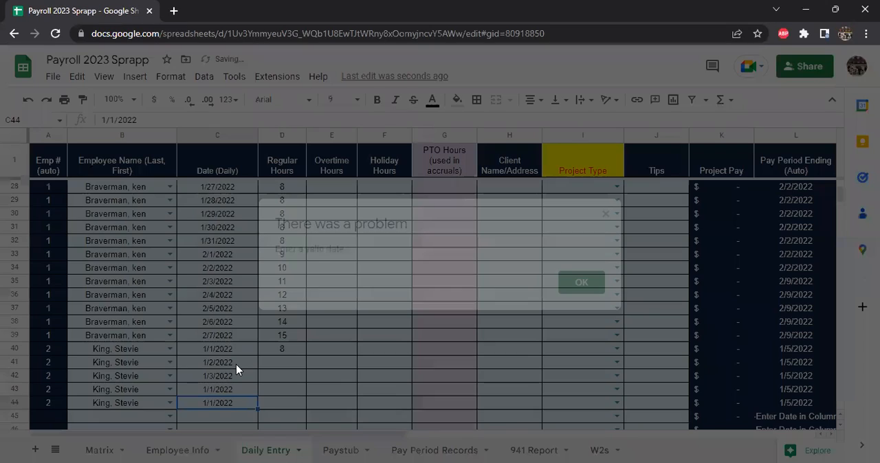
Step: Set employee 2's dates in rows 42, 43 and 44 to 1/4, 1/5 and 1/6
{"action": "key", "text": "Return"}
{"action": "key", "text": "Up"}
{"action": "key", "text": "Up"}
{"action": "type", "text": "1/4"}
{"action": "key", "text": "Return"}
{"action": "type", "text": "1/5"}
{"action": "key", "text": "Return"}
{"action": "type", "text": "1/6"}
{"action": "key", "text": "Return"}
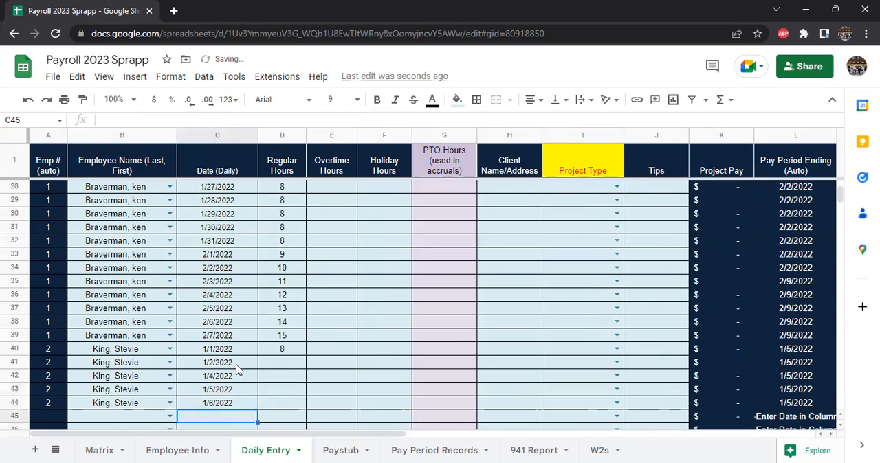
Step: Enter 4 PTO hours used for employee 2's 1/2 entry in row 41
{"action": "key", "text": "Up"}
{"action": "key", "text": "Up"}
{"action": "key", "text": "Right"}
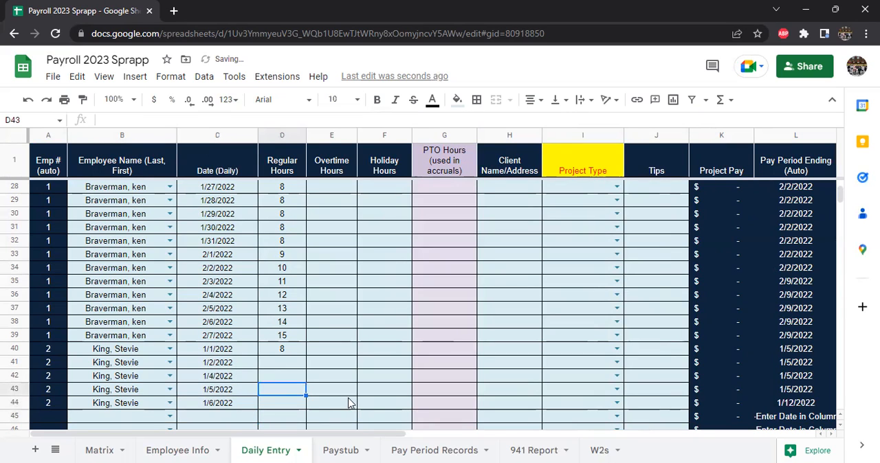
{"action": "key", "text": "Right"}
{"action": "key", "text": "Right"}
{"action": "key", "text": "Right"}
{"action": "key", "text": "Up"}
{"action": "key", "text": "Up"}
{"action": "key", "text": "Up"}
{"action": "key", "text": "Left"}
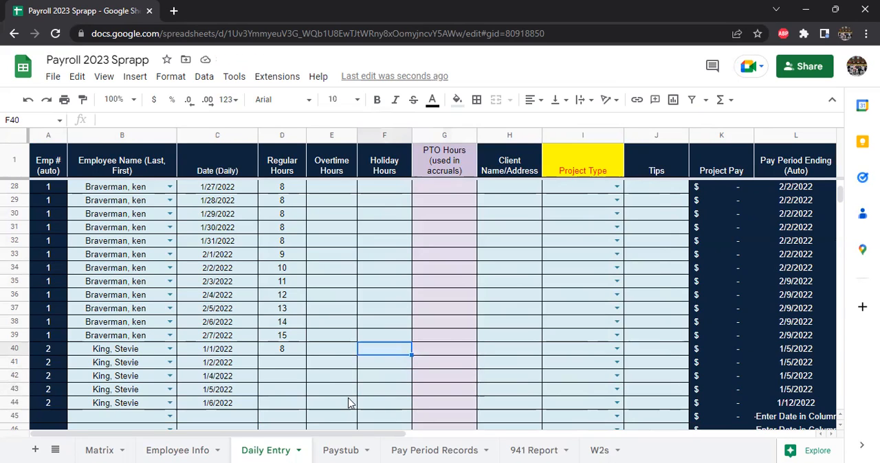
{"action": "key", "text": "Down"}
{"action": "key", "text": "Right"}
{"action": "type", "text": "4"}
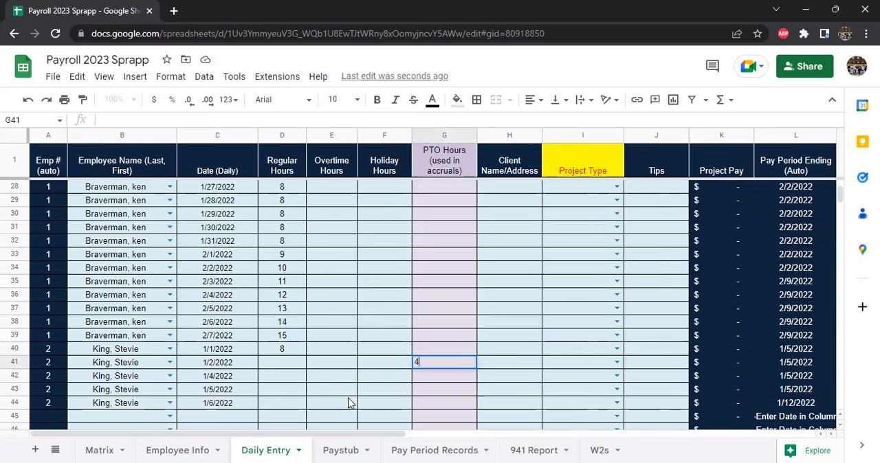
{"action": "key", "text": "Tab"}
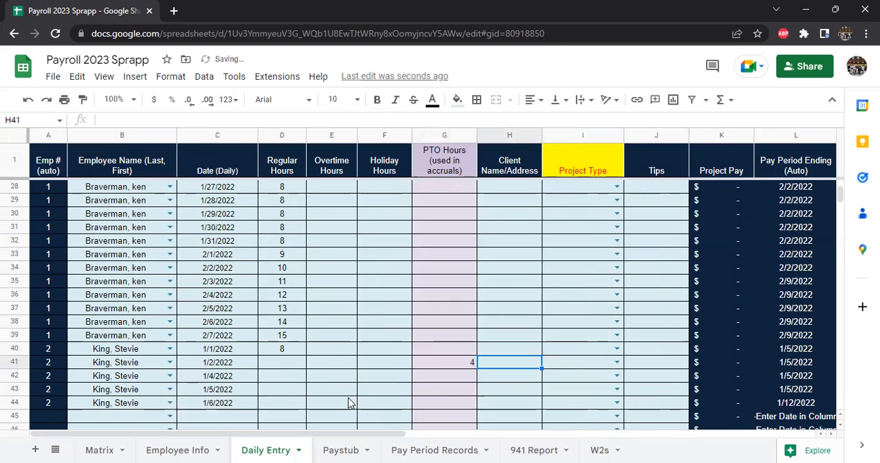
Step: Examine row 41's client, project type, tips, project pay and pay period ending columns, including the project type choices
{"action": "key", "text": "Right"}
{"action": "key", "text": "Right"}
{"action": "key", "text": "Right"}
{"action": "key", "text": "Right"}
{"action": "key", "text": "Right"}
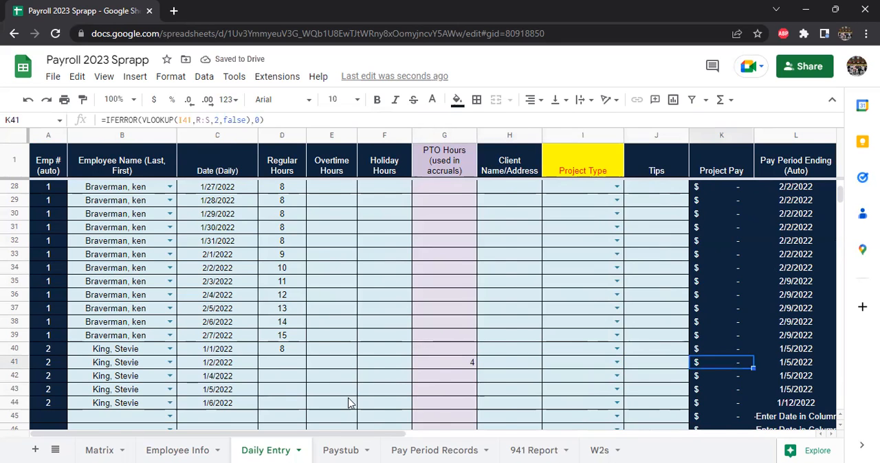
{"action": "key", "text": "Right"}
{"action": "key", "text": "Left"}
{"action": "key", "text": "Left"}
{"action": "key", "text": "Left"}
{"action": "key", "text": "Left"}
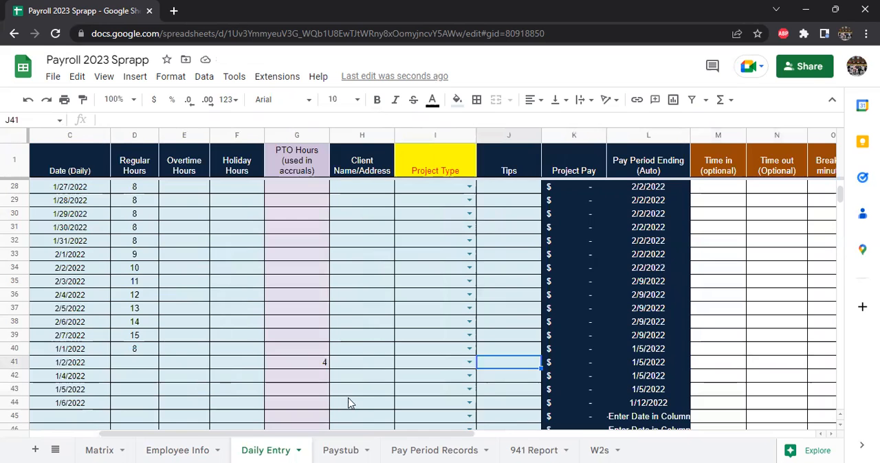
{"action": "left_click", "coordinate": [470, 363]}
{"action": "left_click", "coordinate": [522, 346]}
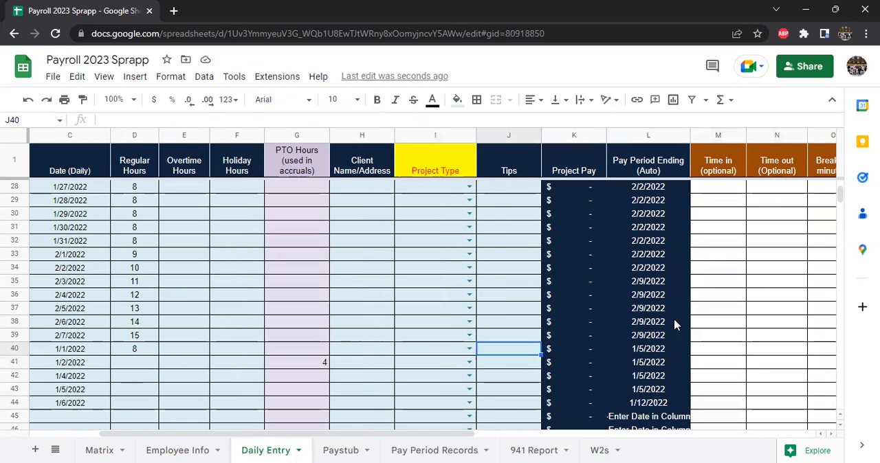
Step: Review the optional time in, time out, break and calculated hours columns, and the project type and amount table beside them
{"action": "scroll", "coordinate": [750, 278], "scroll_direction": "up", "scroll_amount": 1}
{"action": "scroll", "coordinate": [710, 180], "scroll_direction": "up", "scroll_amount": 1}
{"action": "left_click", "coordinate": [707, 171]}
{"action": "key", "text": "Down"}
{"action": "key", "text": "Right"}
{"action": "key", "text": "Right"}
{"action": "key", "text": "Right"}
{"action": "key", "text": "Right"}
{"action": "key", "text": "Right"}
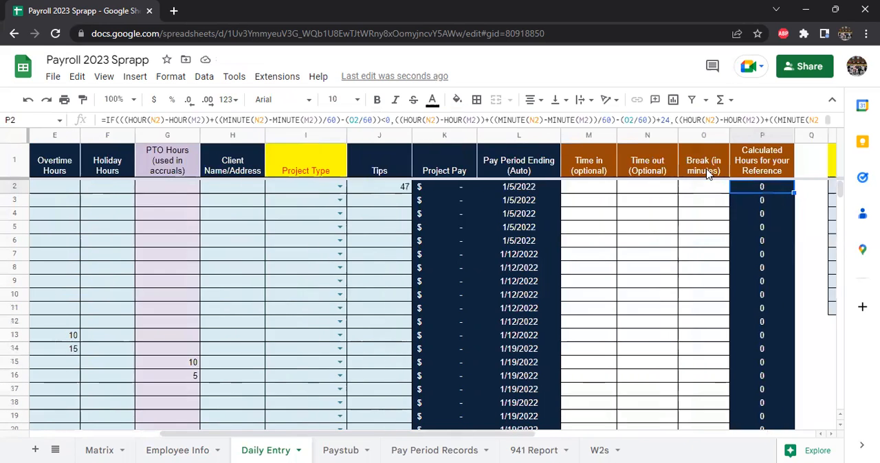
{"action": "scroll", "coordinate": [707, 173], "scroll_direction": "right", "scroll_amount": 3}
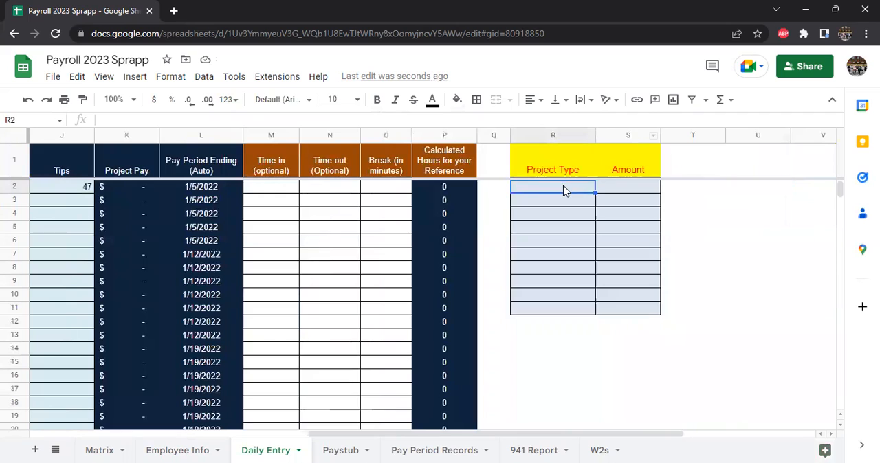
{"action": "type", "text": "Writing"}
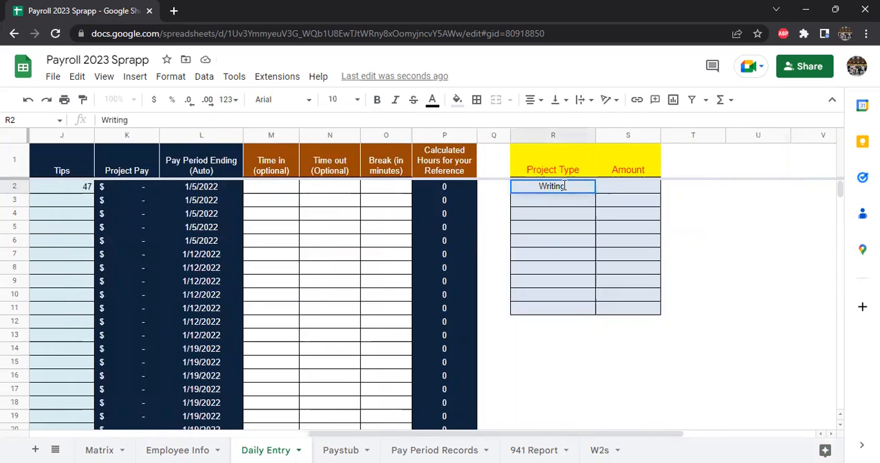
{"action": "type", "text": " Sc"}
{"action": "key", "text": "BackSpace"}
{"action": "key", "text": "BackSpace"}
{"action": "key", "text": "BackSpace"}
{"action": "key", "text": "BackSpace"}
Step: Add "It's Too" with an amount of 900 as the first entry in the project type table
{"action": "type", "text": "It's "}
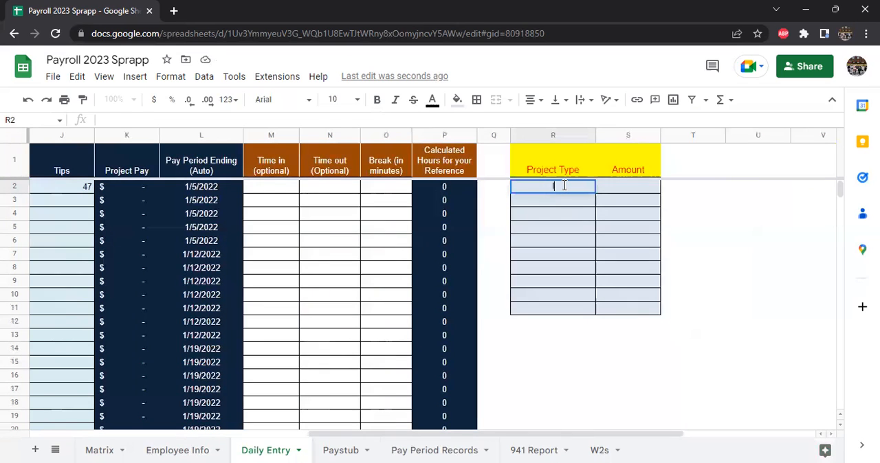
{"action": "type", "text": "Too"}
{"action": "key", "text": "Return"}
{"action": "key", "text": "Right"}
{"action": "key", "text": "Up"}
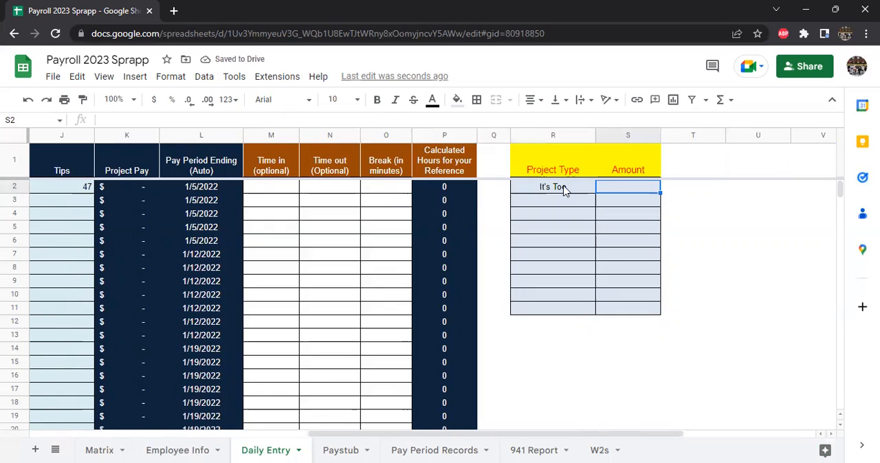
{"action": "type", "text": "900"}
{"action": "key", "text": "Return"}
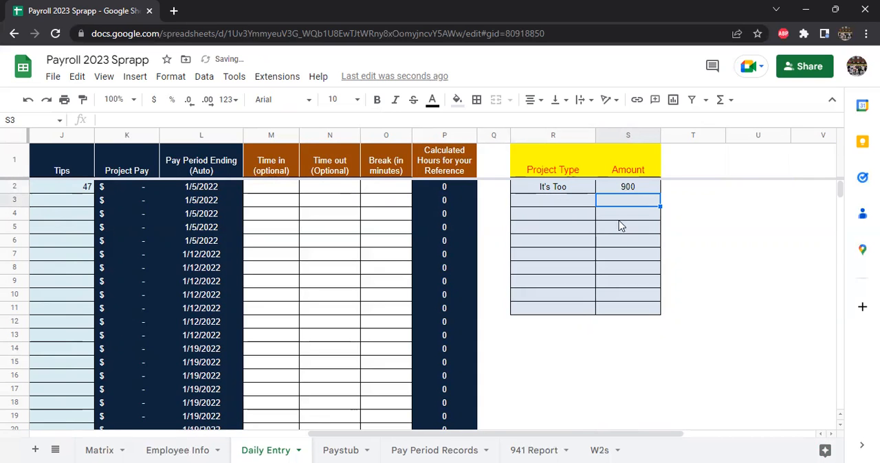
Step: Choose the "It's Too" project type for employee 2's 1/2 entry in row 41 and check its project pay
{"action": "left_click_drag", "start_coordinate": [664, 435], "coordinate": [463, 401]}
{"action": "scroll", "coordinate": [463, 402], "scroll_direction": "down", "scroll_amount": 10}
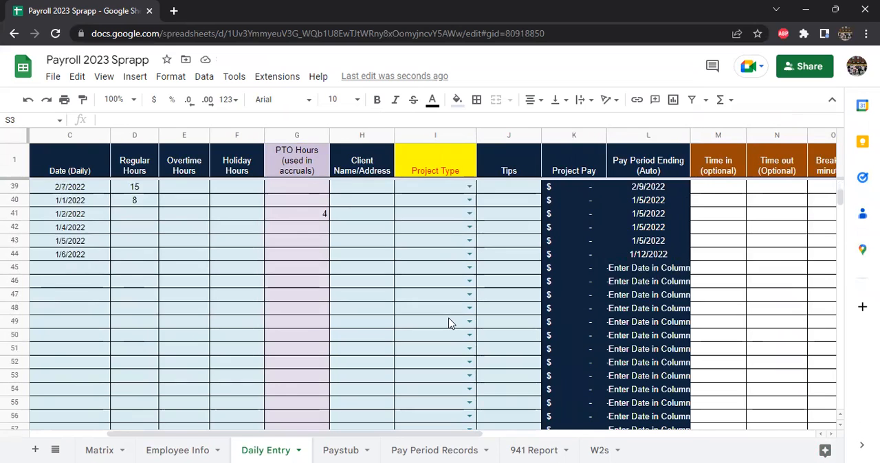
{"action": "scroll", "coordinate": [448, 323], "scroll_direction": "up", "scroll_amount": 2}
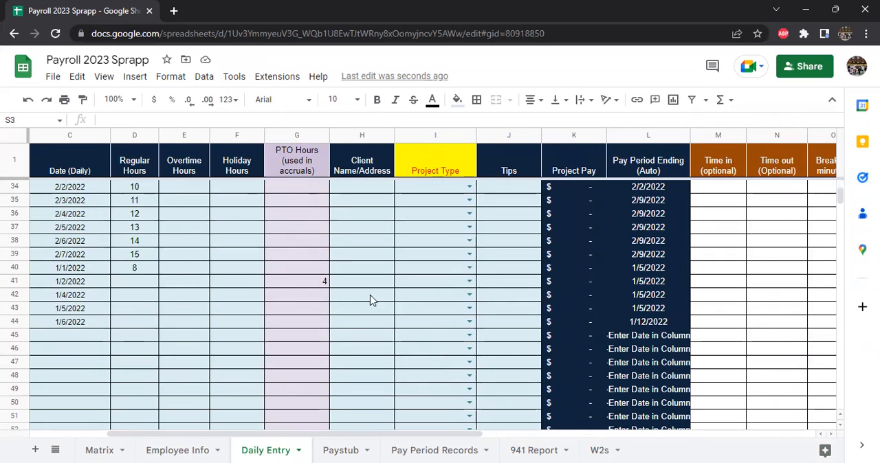
{"action": "left_click", "coordinate": [469, 282]}
{"action": "left_click", "coordinate": [452, 305]}
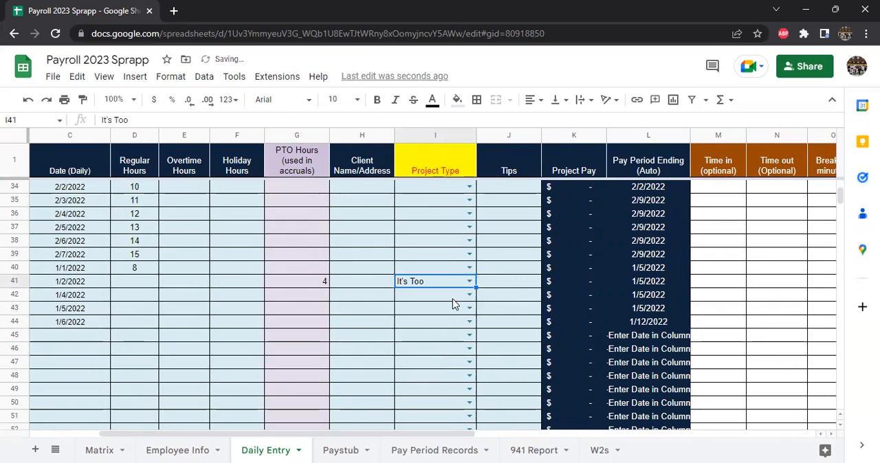
{"action": "left_click", "coordinate": [589, 283]}
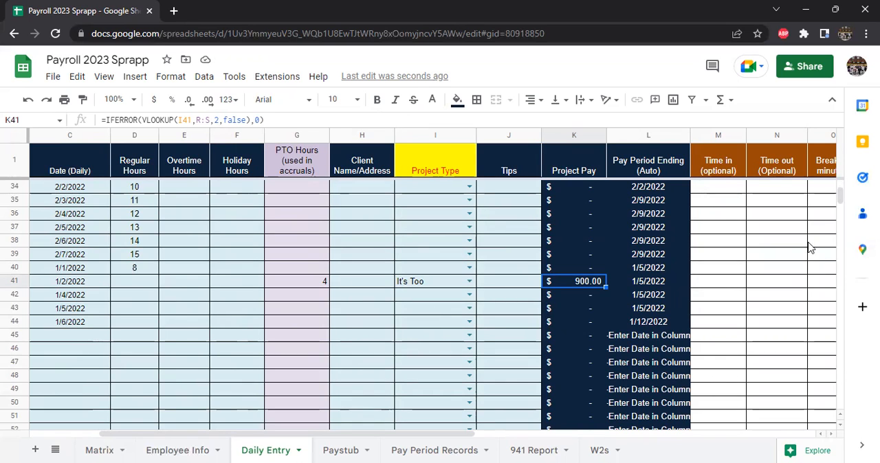
Step: Review the optional time columns and the project type and amount table beside them
{"action": "scroll", "coordinate": [780, 206], "scroll_direction": "up", "scroll_amount": 1}
{"action": "left_click", "coordinate": [755, 161]}
{"action": "key", "text": "Down"}
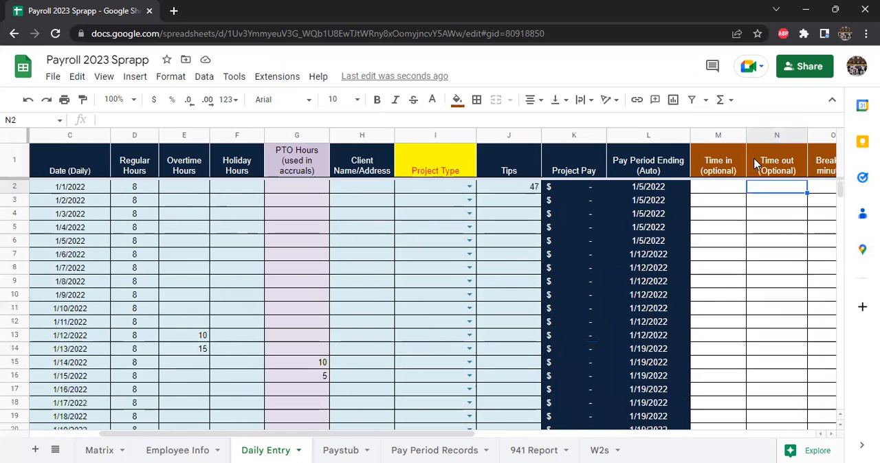
{"action": "key", "text": "Right"}
{"action": "key", "text": "Right"}
{"action": "key", "text": "Right"}
{"action": "key", "text": "Right"}
{"action": "key", "text": "Right"}
{"action": "key", "text": "Right"}
{"action": "key", "text": "Left"}
{"action": "key", "text": "Left"}
{"action": "key", "text": "Down"}
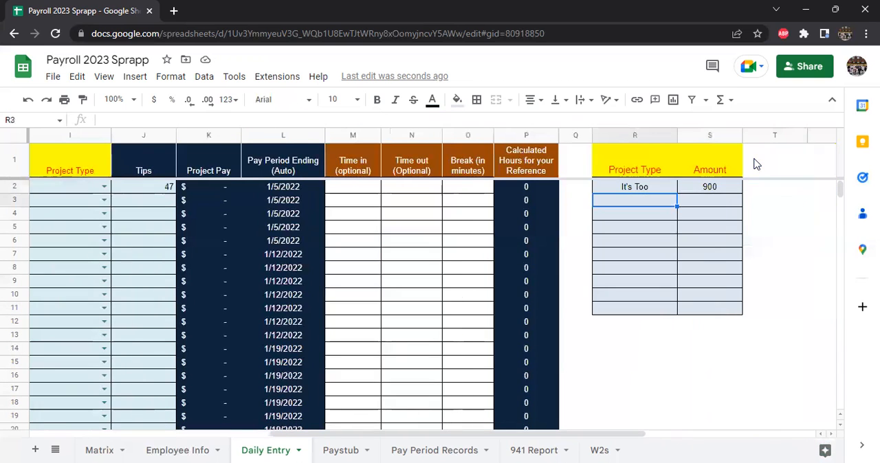
Step: Copy the "It's Too" project type from row 41 down to rows 42 and 43 and review those entries
{"action": "left_click", "coordinate": [122, 155]}
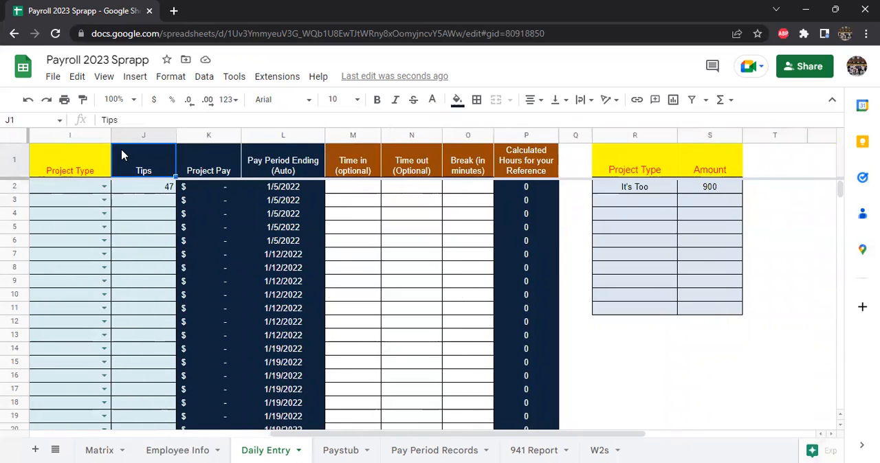
{"action": "scroll", "coordinate": [117, 229], "scroll_direction": "down", "scroll_amount": 3}
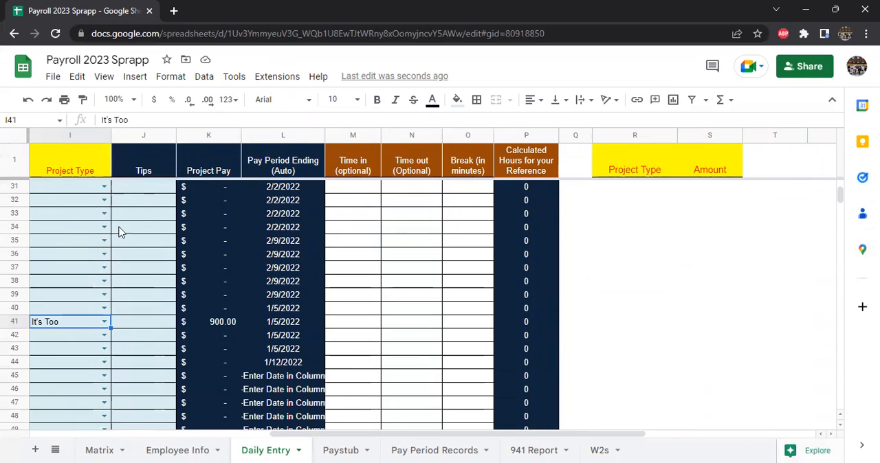
{"action": "left_click_drag", "start_coordinate": [617, 433], "coordinate": [305, 437]}
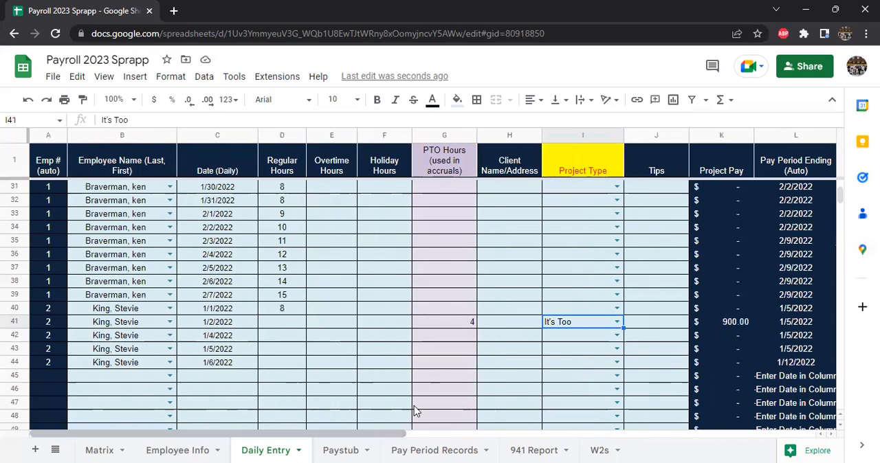
{"action": "left_click", "coordinate": [563, 352]}
{"action": "left_click", "coordinate": [586, 325]}
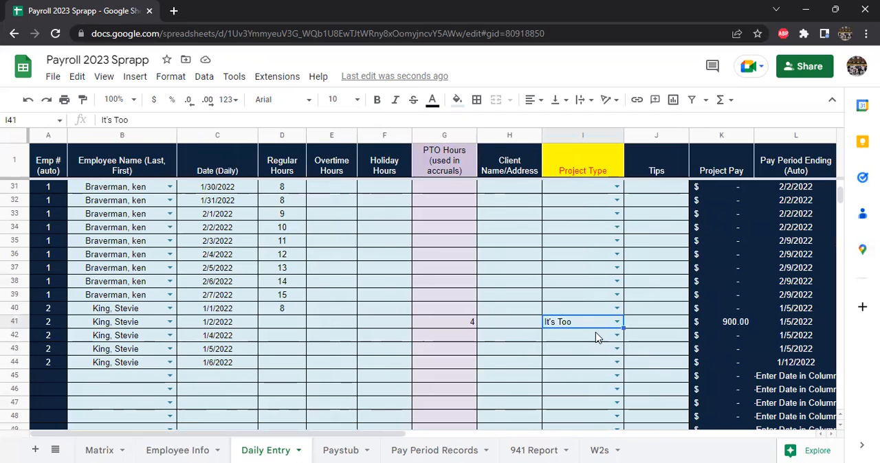
{"action": "key", "text": "shift+Down"}
{"action": "key", "text": "shift+Down"}
{"action": "key", "text": "ctrl+d"}
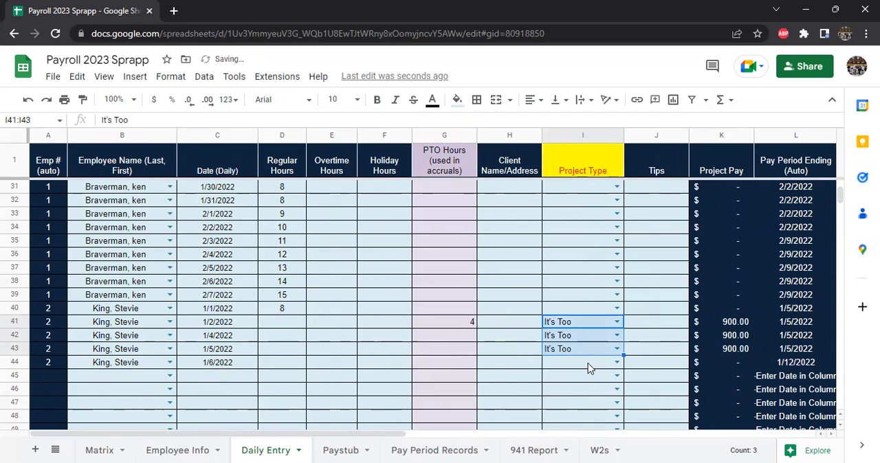
{"action": "left_click", "coordinate": [122, 323]}
{"action": "left_click_drag", "start_coordinate": [378, 338], "coordinate": [592, 350]}
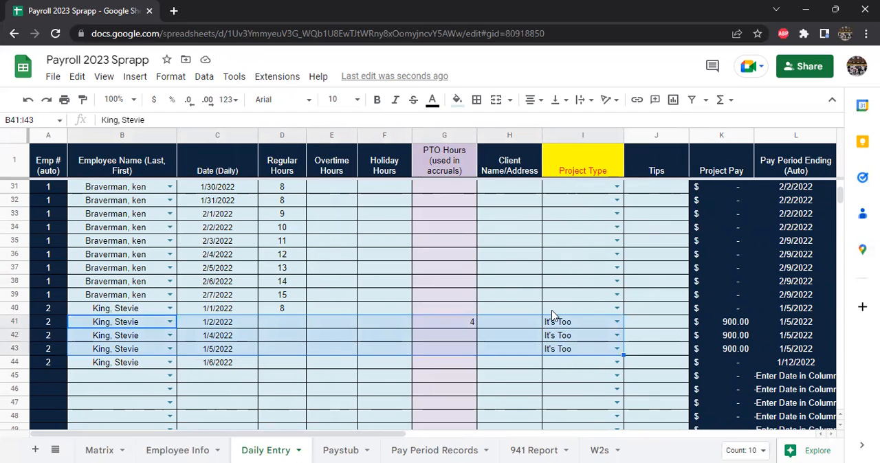
{"action": "left_click", "coordinate": [526, 338]}
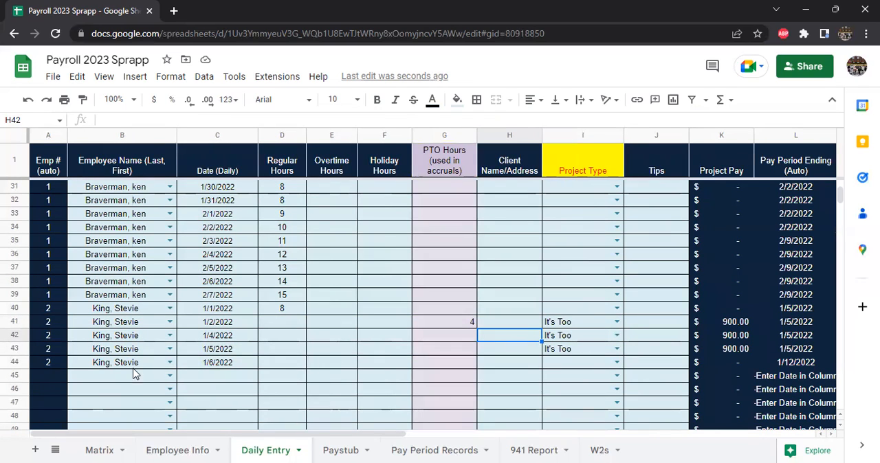
Step: Enter 250 in tips for employee 2's 1/6 entry in row 44
{"action": "left_click", "coordinate": [657, 360]}
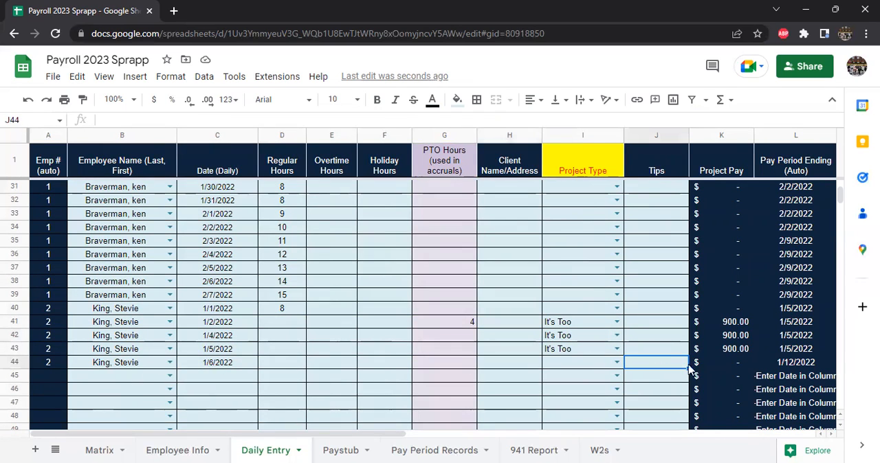
{"action": "type", "text": "150"}
{"action": "key", "text": "Return"}
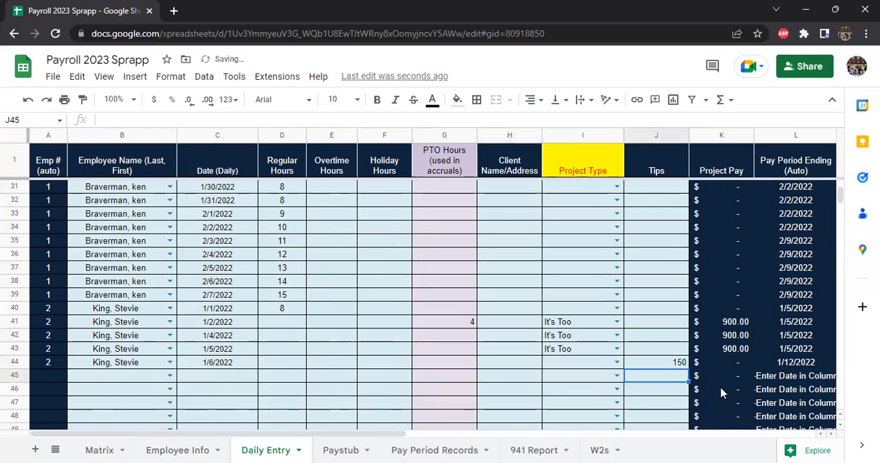
{"action": "left_click", "coordinate": [657, 368]}
{"action": "type", "text": "250"}
{"action": "key", "text": "Return"}
Step: Extend employee 2's dates from 1/7 through 1/23 in rows 45 to 61 and fill the employee name alongside them
{"action": "left_click", "coordinate": [251, 368]}
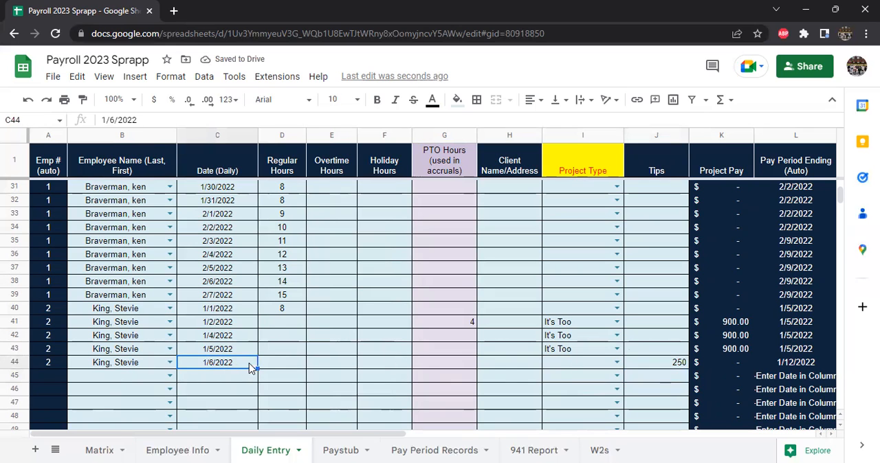
{"action": "left_click_drag", "start_coordinate": [255, 367], "coordinate": [245, 403]}
{"action": "scroll", "coordinate": [147, 305], "scroll_direction": "up", "scroll_amount": 3}
{"action": "mouse_move", "coordinate": [142, 283]}
{"action": "left_mouse_down"}
{"action": "mouse_move", "coordinate": [134, 433]}
{"action": "mouse_move", "coordinate": [128, 338]}
{"action": "mouse_move", "coordinate": [143, 286]}
{"action": "left_mouse_up"}
{"action": "key", "text": "ctrl+d"}
{"action": "left_click", "coordinate": [329, 294]}
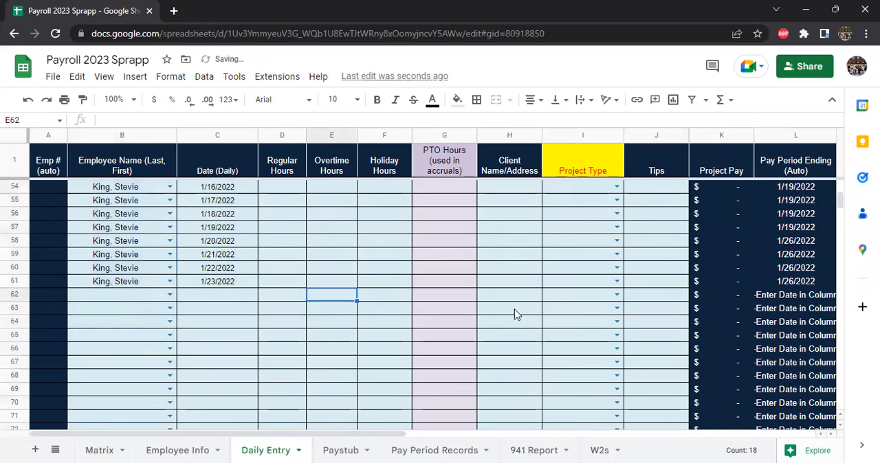
Step: Enter tips of 212 and 300 for employee 2's 1/7 and 1/8 entries in rows 45 and 46
{"action": "scroll", "coordinate": [550, 309], "scroll_direction": "up", "scroll_amount": 4}
{"action": "left_click", "coordinate": [662, 229]}
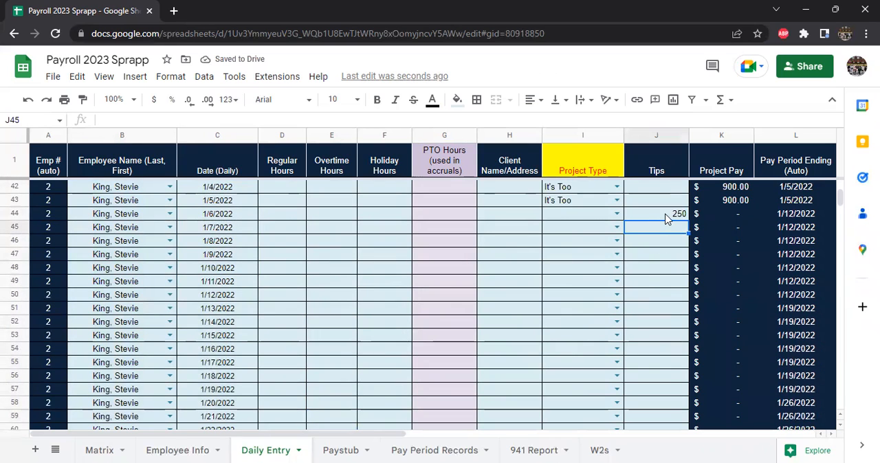
{"action": "type", "text": "212"}
{"action": "key", "text": "Return"}
{"action": "type", "text": "300"}
{"action": "key", "text": "Return"}
Step: Extend the tips series from rows 44 to 46 down through row 61
{"action": "left_click_drag", "start_coordinate": [646, 220], "coordinate": [653, 242]}
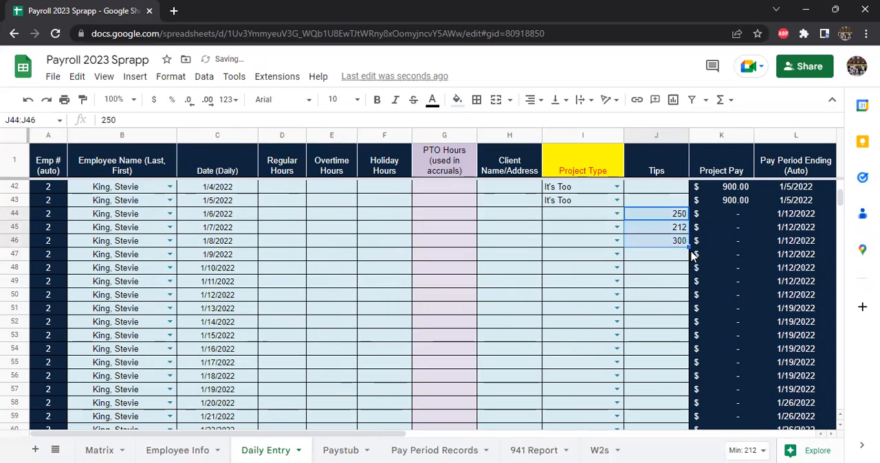
{"action": "left_click_drag", "start_coordinate": [677, 448], "coordinate": [675, 333]}
{"action": "scroll", "coordinate": [447, 353], "scroll_direction": "up", "scroll_amount": 10}
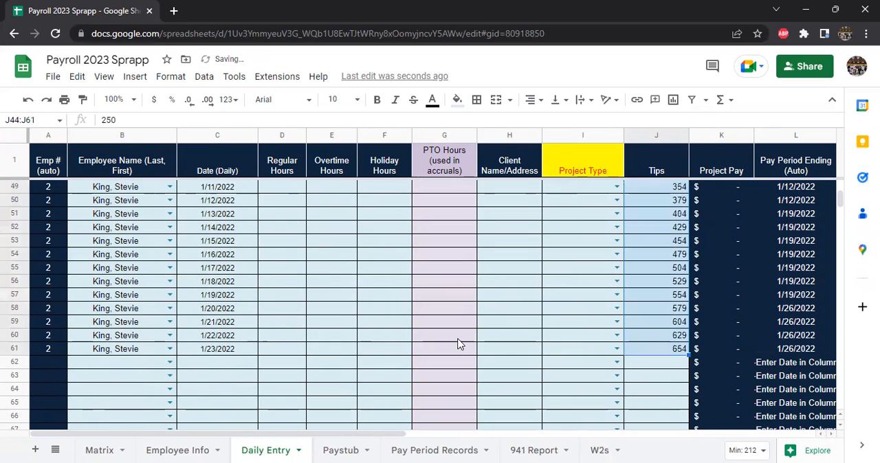
Step: Set the Daily Entry sheet's zoom to 75%
{"action": "scroll", "coordinate": [427, 345], "scroll_direction": "up", "scroll_amount": 6}
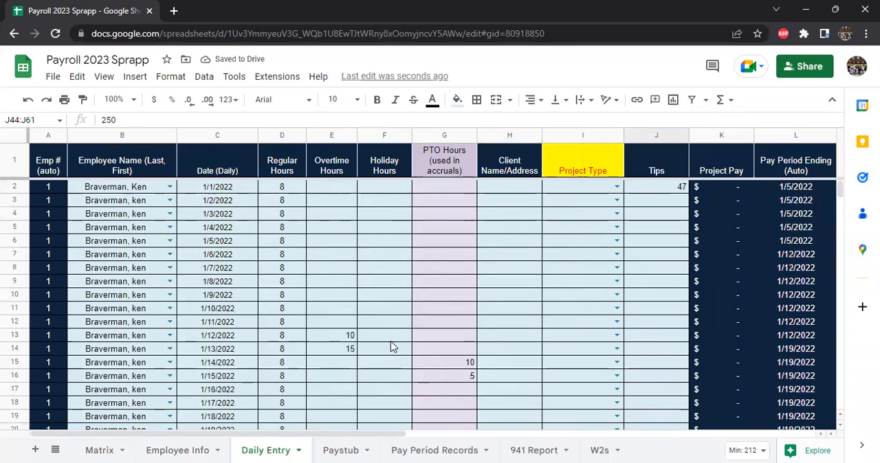
{"action": "left_click", "coordinate": [124, 99]}
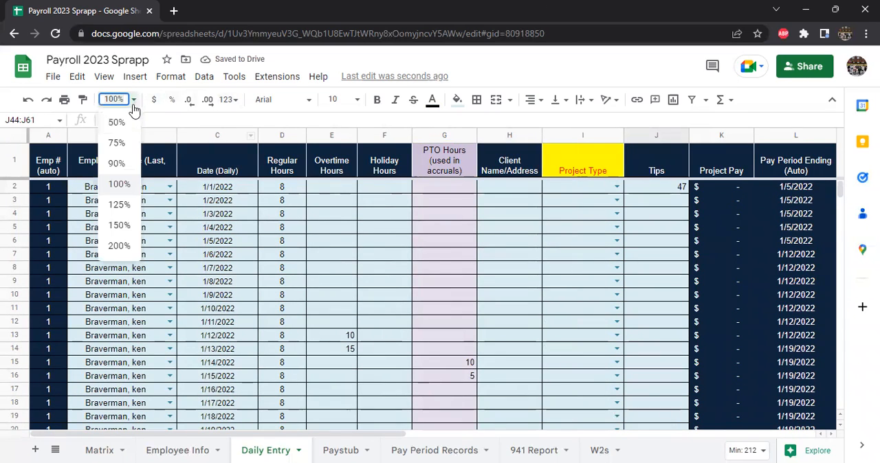
{"action": "left_click", "coordinate": [118, 142]}
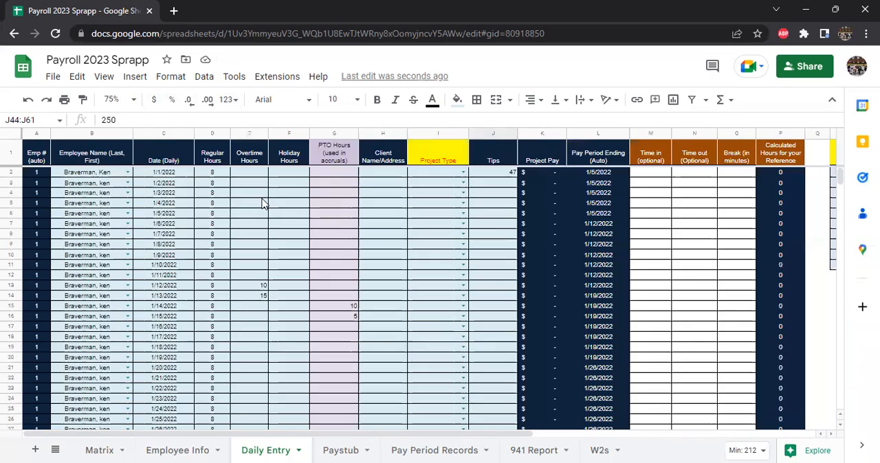
Step: Examine how the optional time in, time out and calculated hours columns relate to the date and regular hours columns
{"action": "left_click", "coordinate": [663, 182]}
{"action": "key", "text": "Right"}
{"action": "key", "text": "Right"}
{"action": "key", "text": "Left"}
{"action": "key", "text": "Left"}
{"action": "key", "text": "Down"}
{"action": "key", "text": "Down"}
{"action": "key", "text": "Down"}
{"action": "key", "text": "Right"}
{"action": "key", "text": "Right"}
{"action": "key", "text": "Down"}
{"action": "key", "text": "Left"}
{"action": "key", "text": "Left"}
{"action": "key", "text": "Down"}
{"action": "key", "text": "Down"}
{"action": "key", "text": "Right"}
{"action": "key", "text": "Right"}
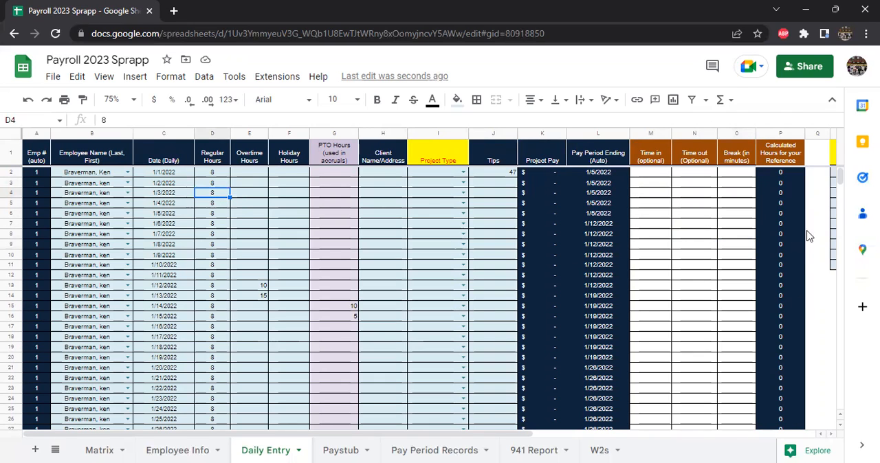
{"action": "left_click", "coordinate": [781, 230]}
{"action": "left_click", "coordinate": [192, 257]}
{"action": "left_click", "coordinate": [219, 256]}
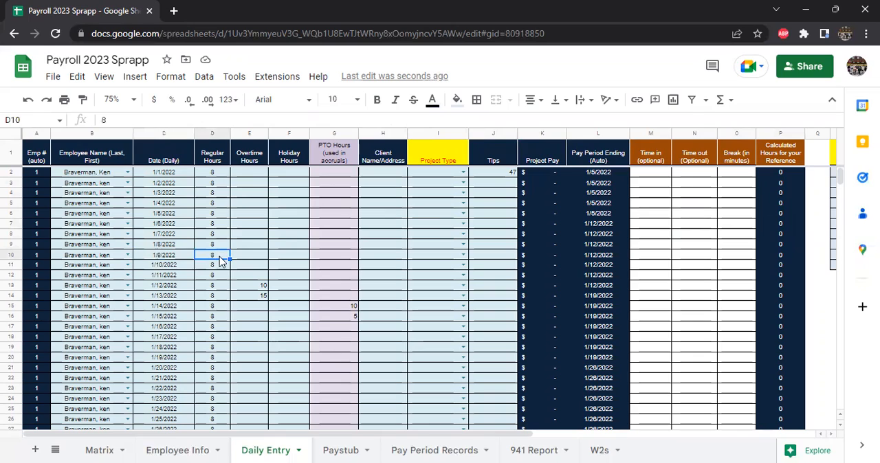
{"action": "left_click", "coordinate": [659, 233]}
{"action": "left_click", "coordinate": [697, 236]}
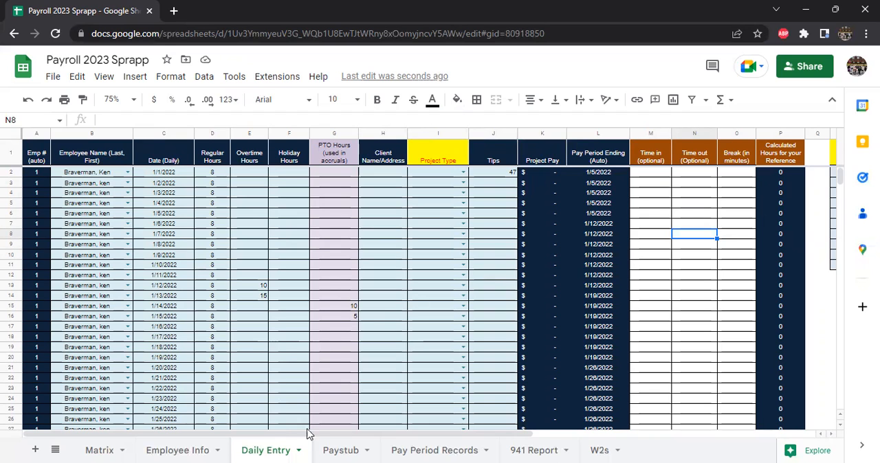
Step: Open the Pay Period Records sheet and go to the first record's last name in cell E4
{"action": "left_click", "coordinate": [433, 449]}
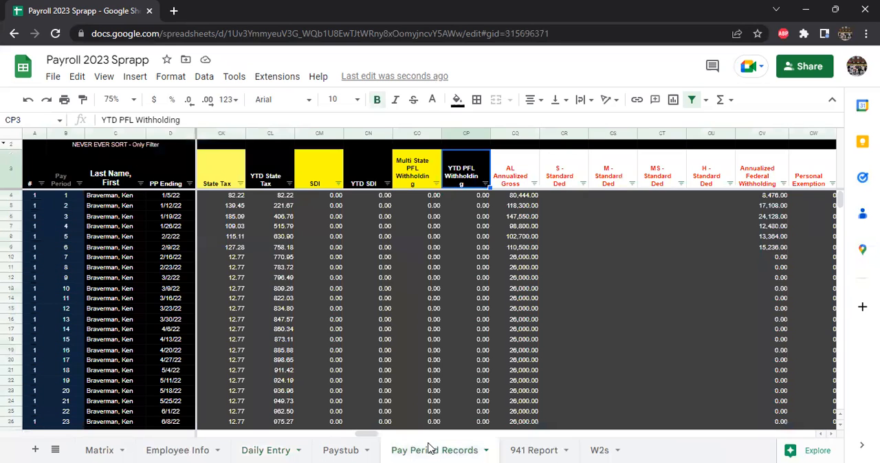
{"action": "left_click", "coordinate": [108, 187]}
{"action": "key", "text": "Down"}
{"action": "key", "text": "Right"}
{"action": "key", "text": "Right"}
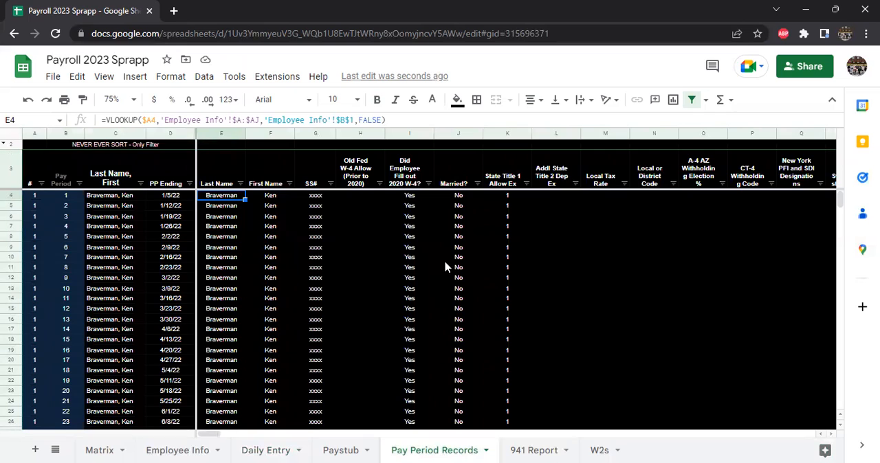
Step: Select columns E through AD on Pay Period Records to review the employee details, filing status, year-to-date hours and additional withholding
{"action": "left_click", "coordinate": [220, 131]}
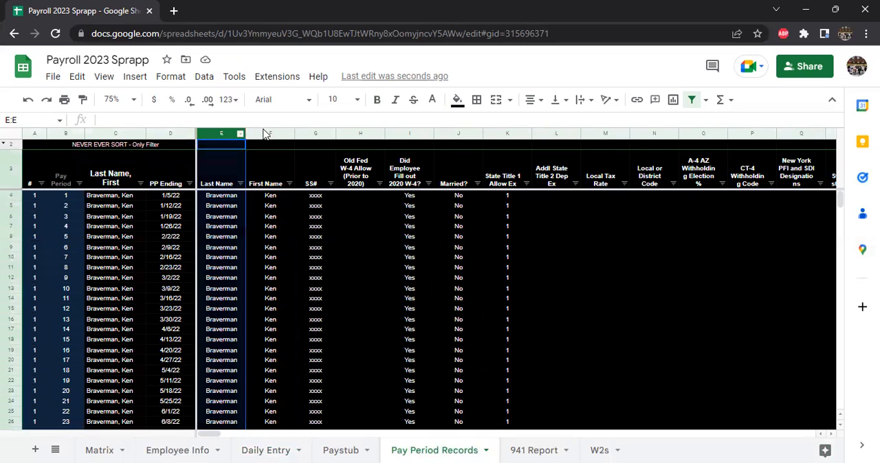
{"action": "key", "text": "shift+Right"}
{"action": "key", "text": "shift+Right"}
{"action": "key", "text": "shift+Right"}
{"action": "key", "text": "shift+Right"}
{"action": "key", "text": "shift+Right"}
{"action": "key", "text": "shift+Right"}
{"action": "key", "text": "shift+Right"}
{"action": "key", "text": "shift+Right"}
{"action": "key", "text": "shift+Right"}
{"action": "key", "text": "shift+Right"}
{"action": "key", "text": "shift+Right"}
{"action": "key", "text": "shift+Right"}
{"action": "key", "text": "shift+Right"}
{"action": "key", "text": "shift+Right"}
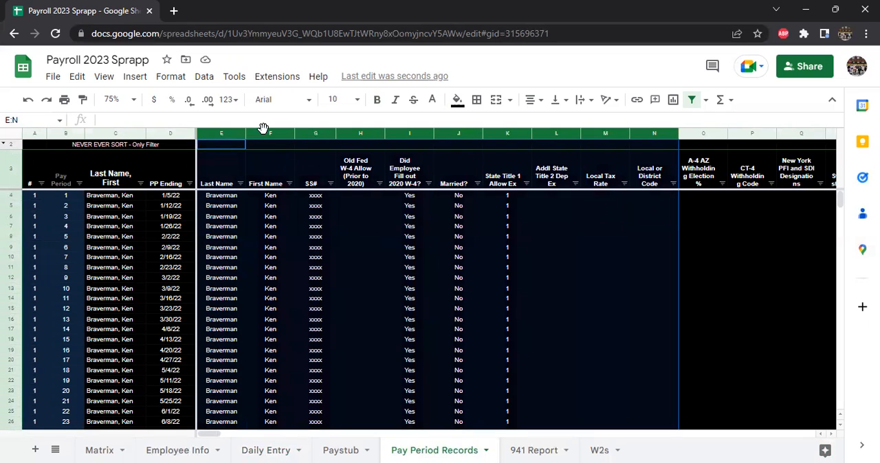
{"action": "key", "text": "shift+Right"}
{"action": "key", "text": "shift+Right"}
{"action": "key", "text": "shift+Right"}
{"action": "key", "text": "shift+Right"}
{"action": "key", "text": "shift+Right"}
{"action": "key", "text": "shift+Right"}
{"action": "key", "text": "shift+Right"}
{"action": "key", "text": "shift+Right"}
{"action": "key", "text": "shift+Right"}
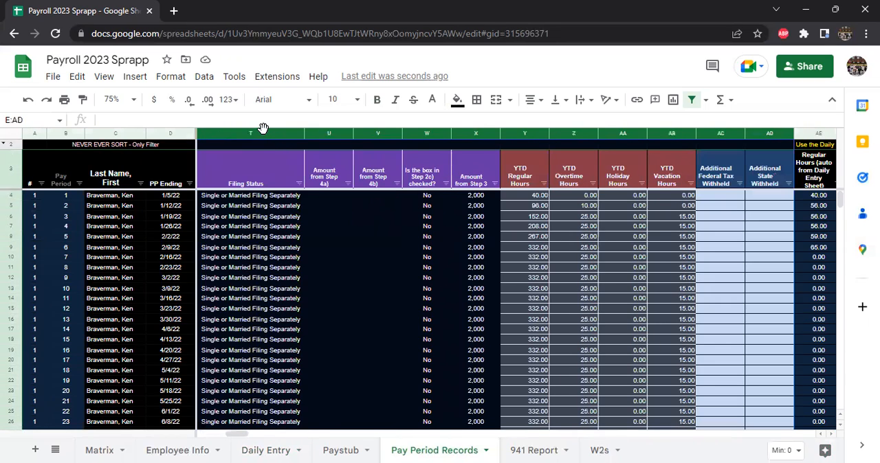
Step: Hide columns E through AB on the Pay Period Records sheet
{"action": "key", "text": "shift+Left"}
{"action": "key", "text": "shift+Left"}
{"action": "right_click", "coordinate": [396, 236]}
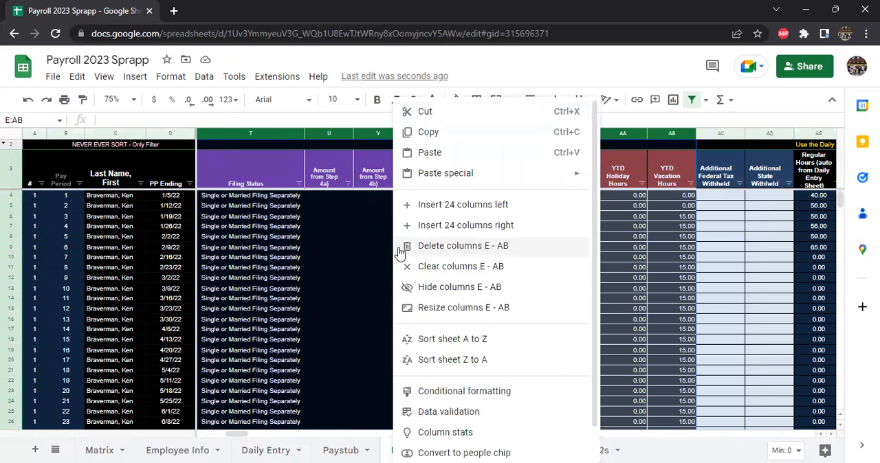
{"action": "left_click", "coordinate": [431, 294]}
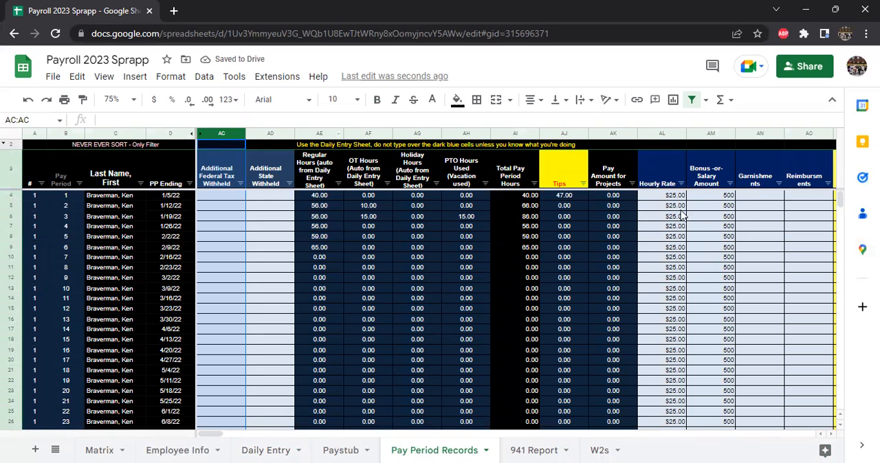
Step: Examine the columns from Additional Federal Tax Withheld through YTD Dependent Care Benefits, and the pay period rows down to employee 2
{"action": "key", "text": "Right"}
{"action": "key", "text": "Right"}
{"action": "key", "text": "Right"}
{"action": "key", "text": "Right"}
{"action": "key", "text": "Right"}
{"action": "key", "text": "Right"}
{"action": "key", "text": "Right"}
{"action": "key", "text": "Right"}
{"action": "key", "text": "Right"}
{"action": "key", "text": "Right"}
{"action": "key", "text": "Right"}
{"action": "key", "text": "Right"}
{"action": "key", "text": "Right"}
{"action": "key", "text": "Right"}
{"action": "key", "text": "Right"}
{"action": "key", "text": "Right"}
{"action": "key", "text": "Right"}
{"action": "key", "text": "Right"}
{"action": "key", "text": "Right"}
{"action": "key", "text": "Right"}
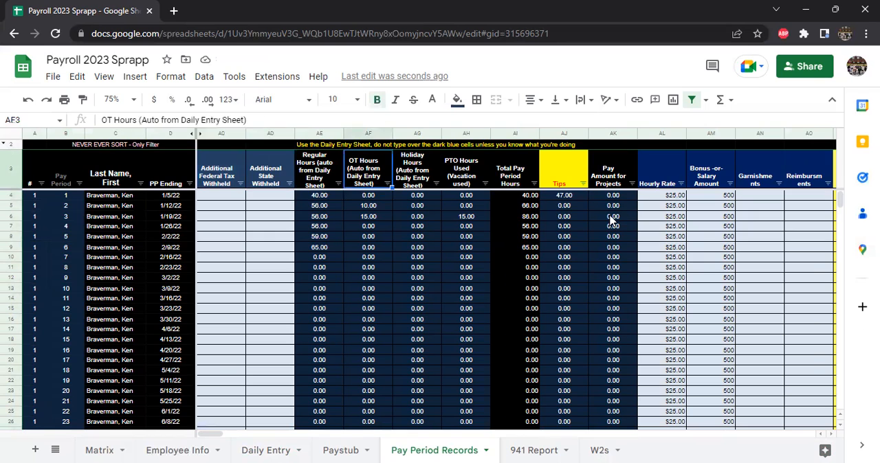
{"action": "key", "text": "Left"}
{"action": "key", "text": "Left"}
{"action": "key", "text": "Left"}
{"action": "key", "text": "Left"}
{"action": "key", "text": "Left"}
{"action": "key", "text": "Left"}
{"action": "key", "text": "Left"}
{"action": "key", "text": "Left"}
{"action": "key", "text": "Left"}
{"action": "key", "text": "Left"}
{"action": "key", "text": "Left"}
{"action": "key", "text": "Left"}
{"action": "key", "text": "Left"}
{"action": "key", "text": "Left"}
{"action": "key", "text": "Left"}
{"action": "key", "text": "Left"}
{"action": "key", "text": "Left"}
{"action": "key", "text": "Left"}
{"action": "key", "text": "Left"}
{"action": "key", "text": "Left"}
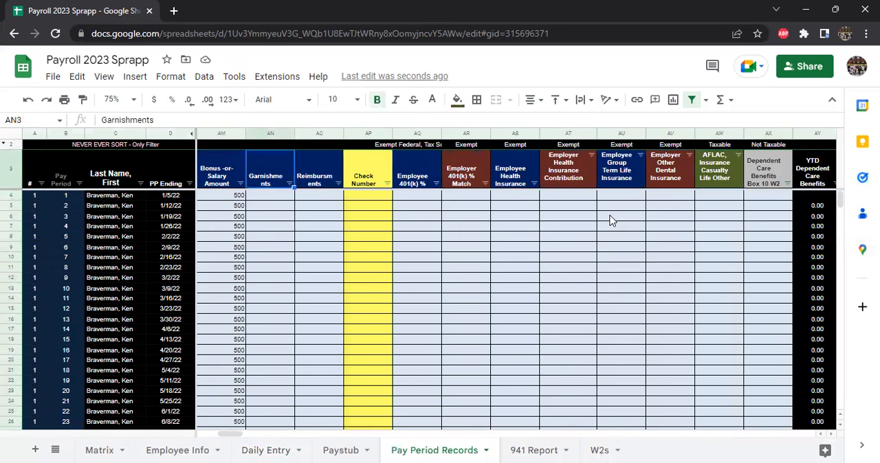
{"action": "key", "text": "Right"}
{"action": "key", "text": "Right"}
{"action": "key", "text": "Right"}
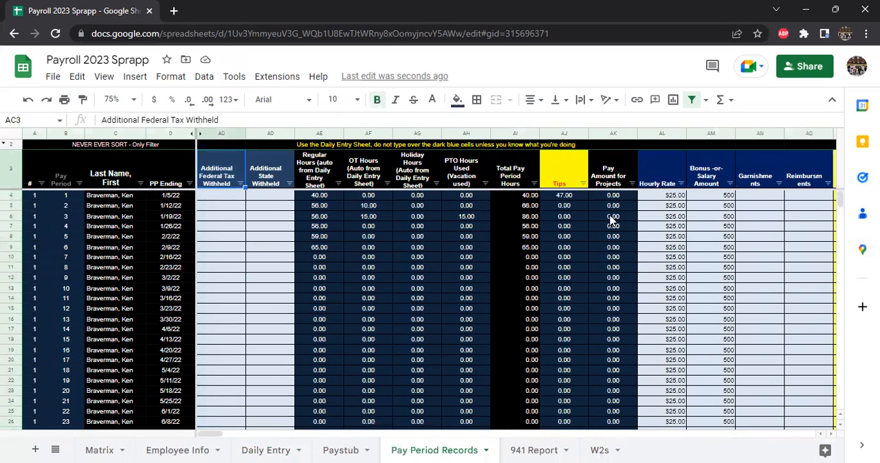
{"action": "key", "text": "Down"}
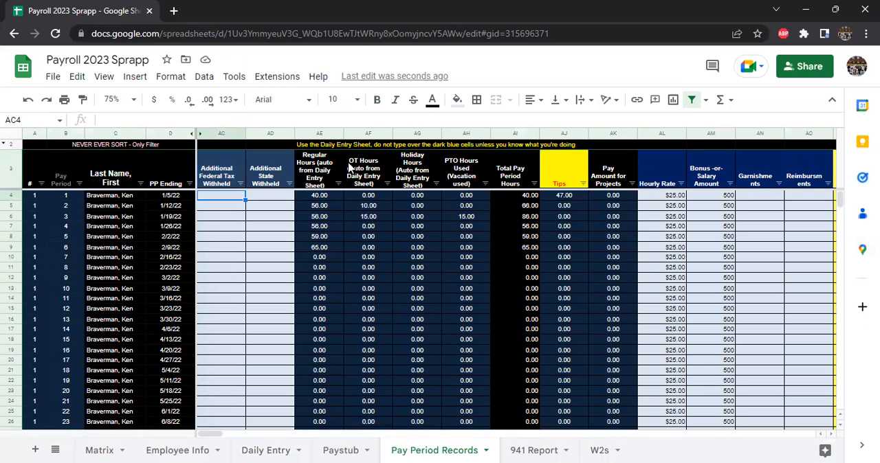
{"action": "scroll", "coordinate": [279, 264], "scroll_direction": "down", "scroll_amount": 5}
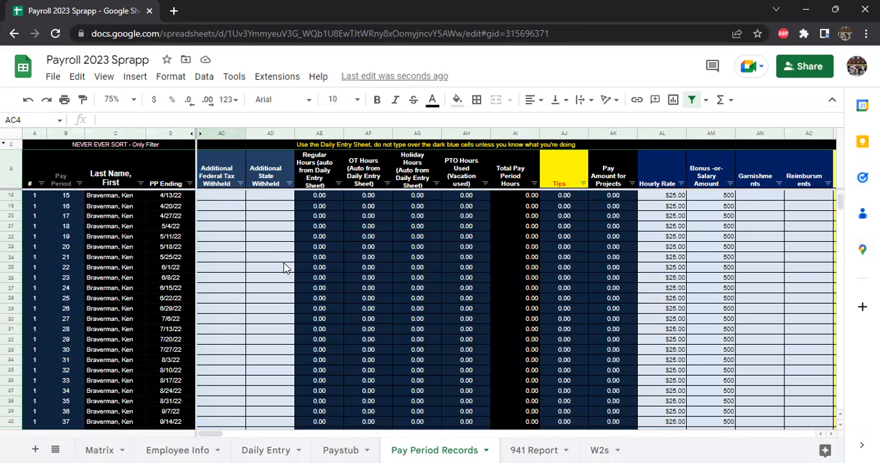
{"action": "scroll", "coordinate": [275, 269], "scroll_direction": "down", "scroll_amount": 3}
{"action": "scroll", "coordinate": [275, 270], "scroll_direction": "up", "scroll_amount": 2}
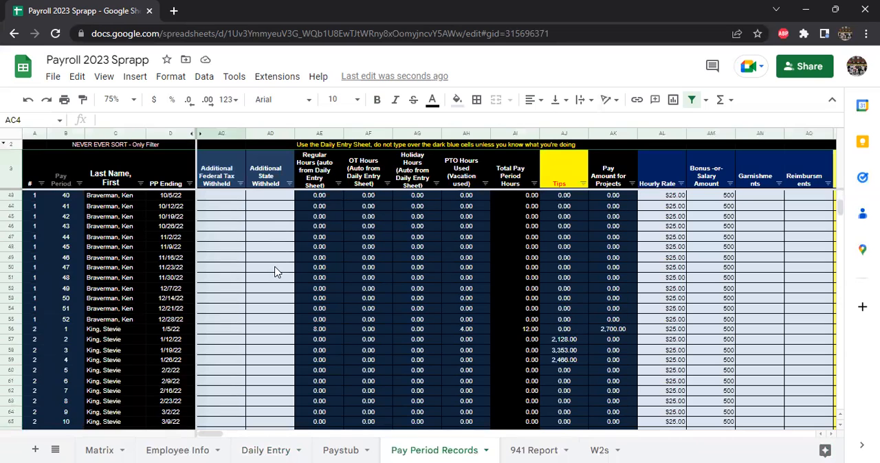
{"action": "scroll", "coordinate": [275, 271], "scroll_direction": "up", "scroll_amount": 6}
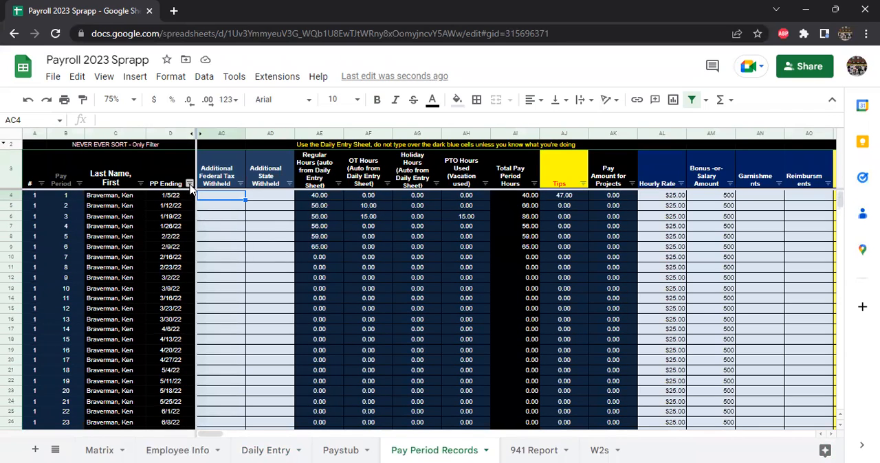
{"action": "left_click", "coordinate": [190, 184]}
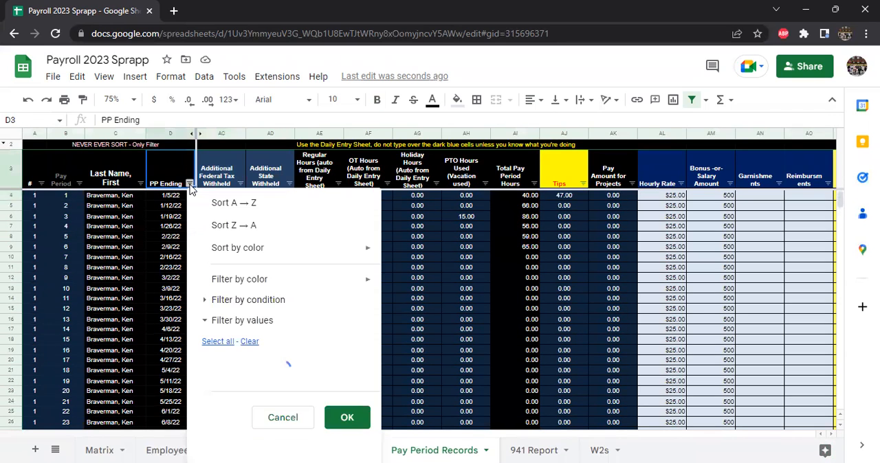
{"action": "left_click", "coordinate": [249, 342]}
{"action": "left_click", "coordinate": [220, 398]}
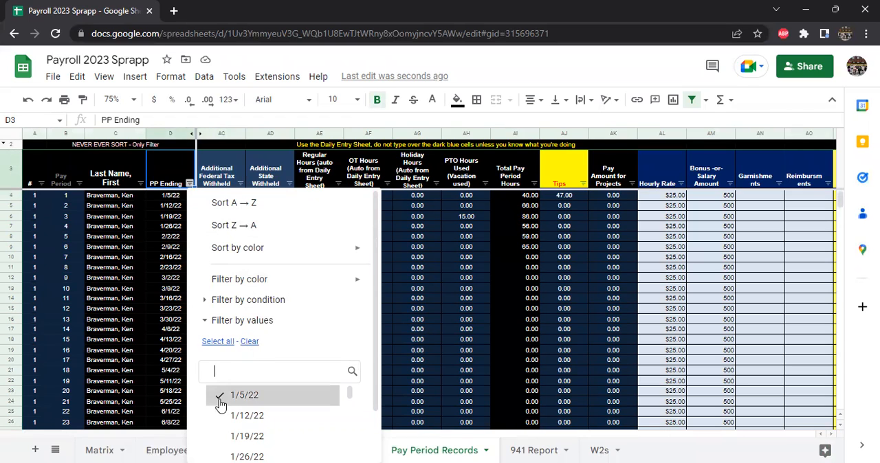
{"action": "left_click", "coordinate": [436, 311]}
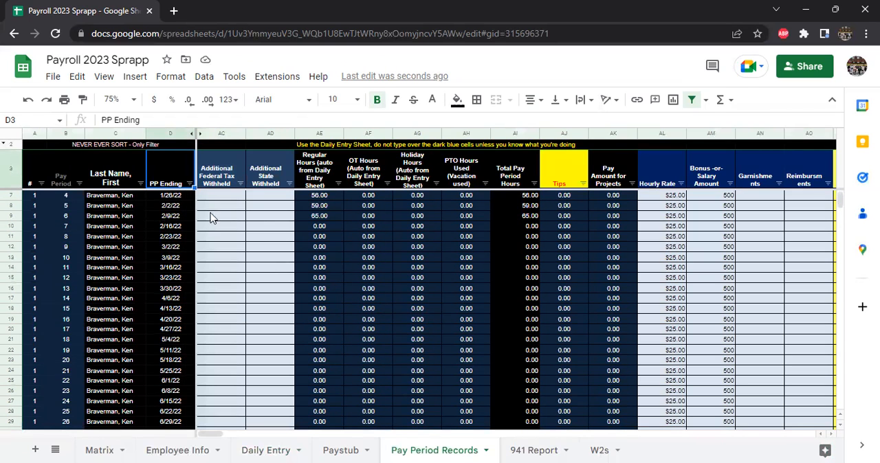
Step: Filter the PP Ending column to show only the 1/12/22 pay period
{"action": "left_click", "coordinate": [186, 184]}
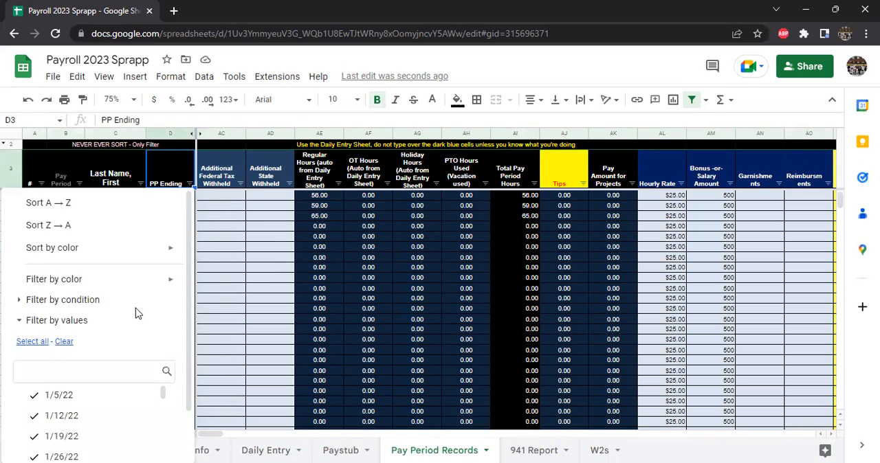
{"action": "left_click", "coordinate": [64, 341]}
{"action": "key", "text": "ctrl+minus"}
{"action": "key", "text": "ctrl+minus"}
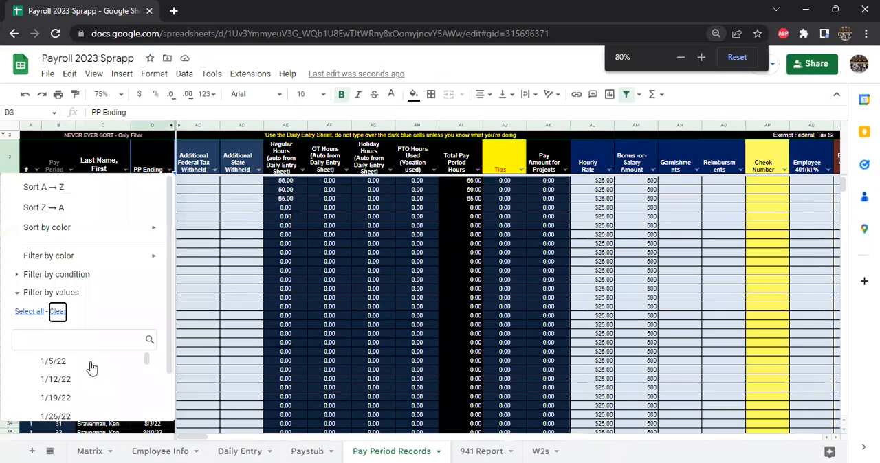
{"action": "key", "text": "ctrl+minus"}
{"action": "left_click", "coordinate": [33, 356]}
{"action": "left_click", "coordinate": [33, 358]}
{"action": "left_click", "coordinate": [31, 342]}
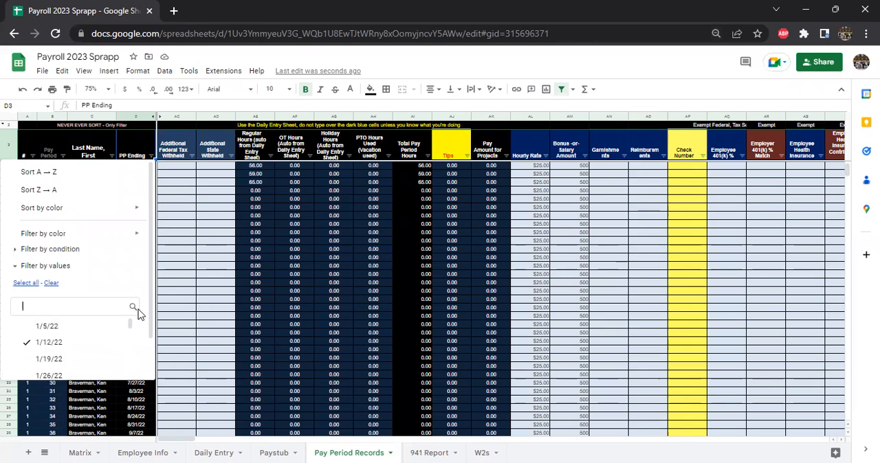
{"action": "scroll", "coordinate": [141, 316], "scroll_direction": "down", "scroll_amount": 1}
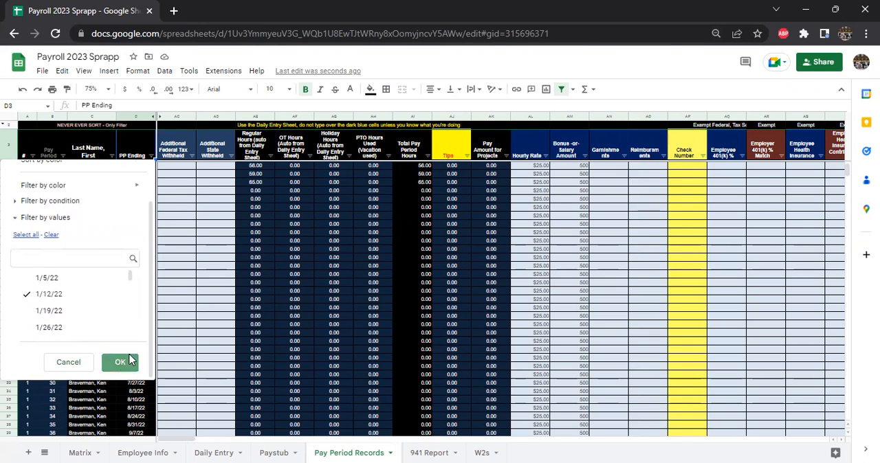
{"action": "left_click", "coordinate": [125, 361]}
{"action": "left_click", "coordinate": [257, 334]}
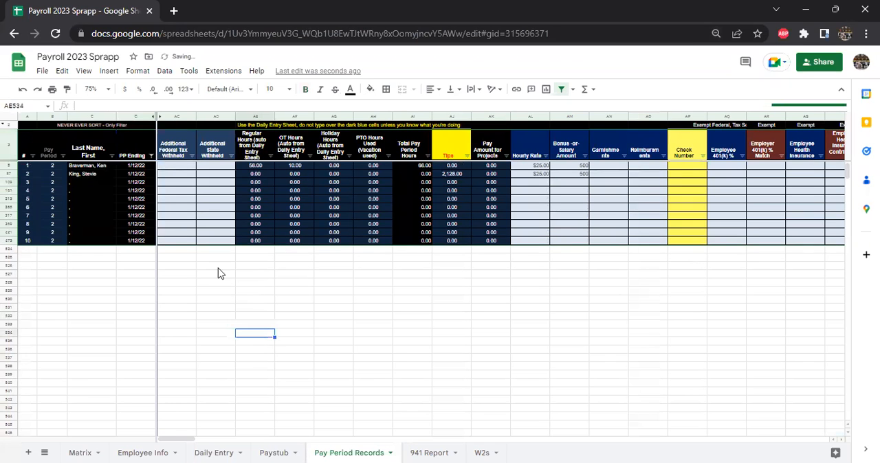
Step: Set the sheet's zoom to 125% and select employee 1's PP Ending date in the filtered records
{"action": "left_click", "coordinate": [95, 89]}
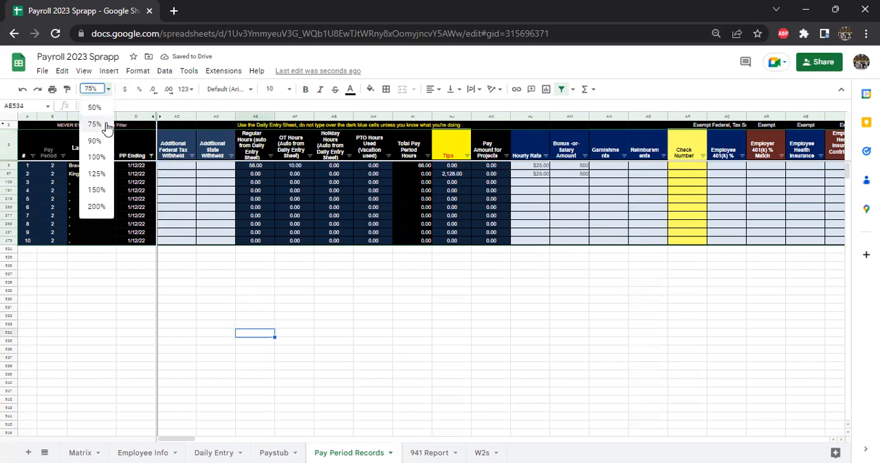
{"action": "left_click", "coordinate": [97, 173]}
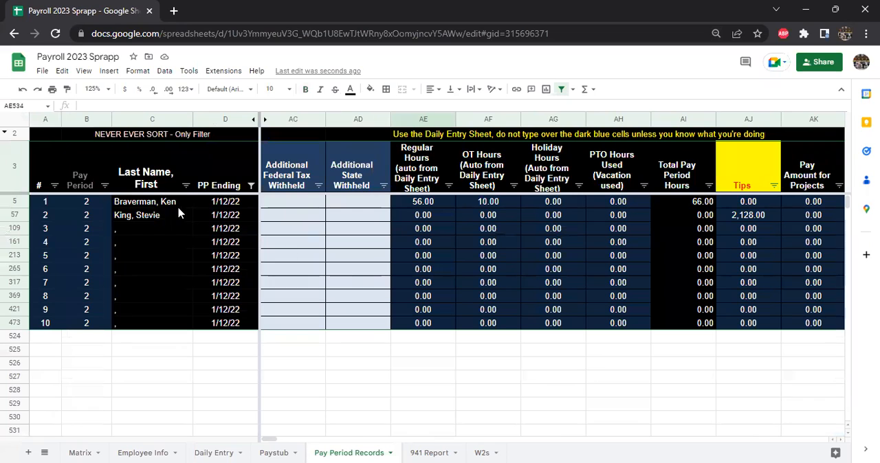
{"action": "left_click", "coordinate": [217, 202]}
{"action": "key", "text": "Down"}
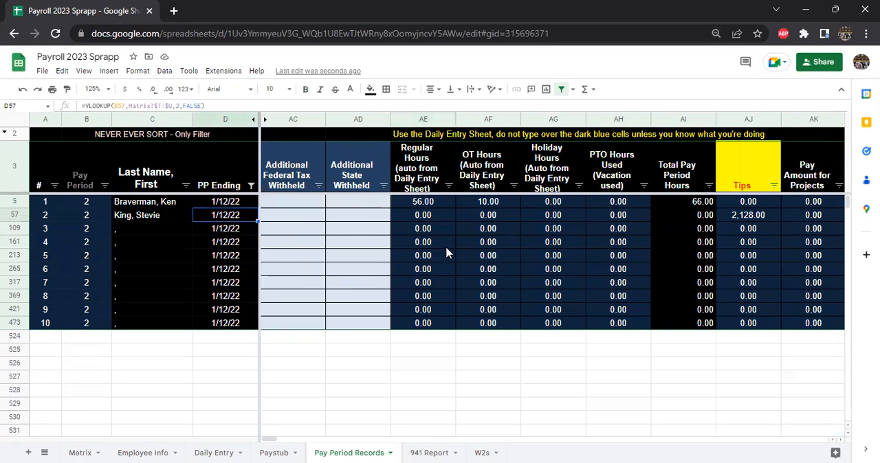
{"action": "key", "text": "Up"}
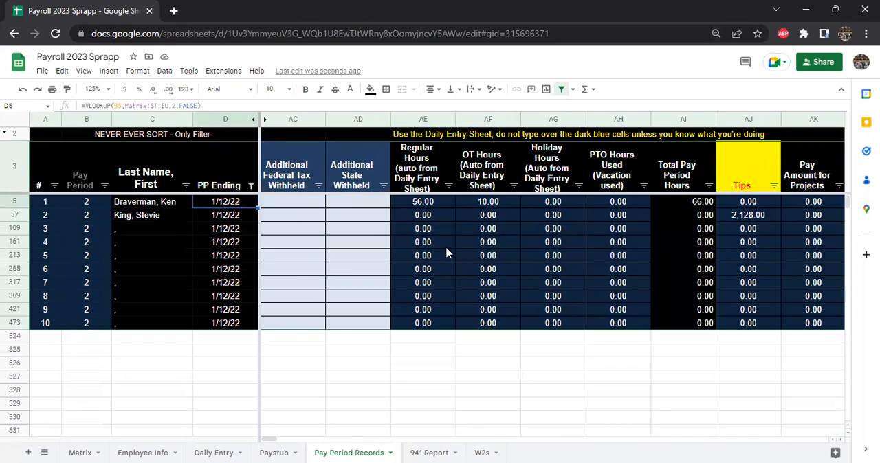
Step: Enter 15 as Additional Federal Tax Withheld and 10 as Additional State Withheld for employee 1
{"action": "key", "text": "Right"}
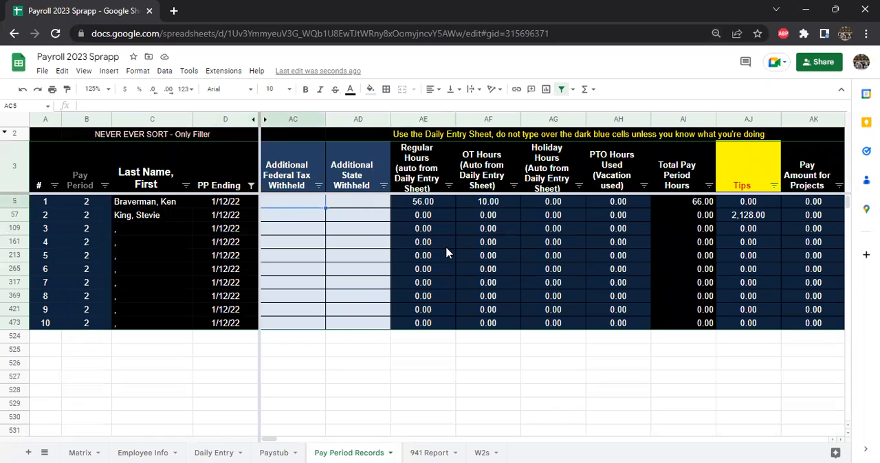
{"action": "type", "text": "15"}
{"action": "key", "text": "Tab"}
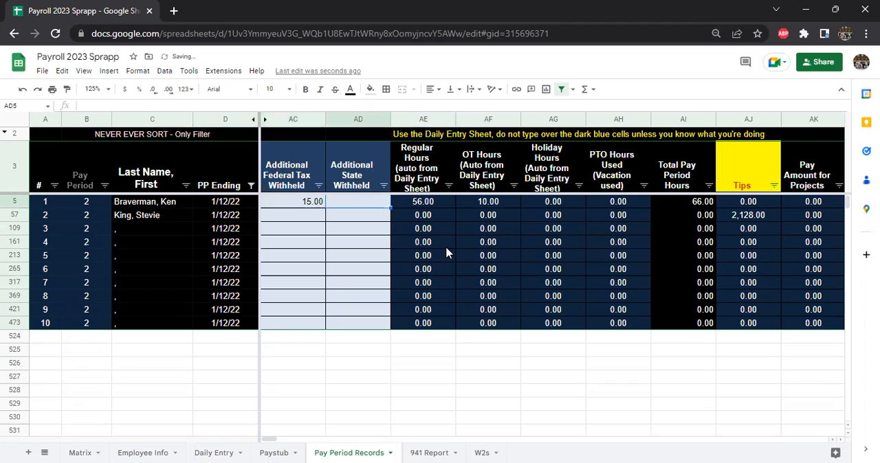
{"action": "type", "text": "10"}
{"action": "key", "text": "Tab"}
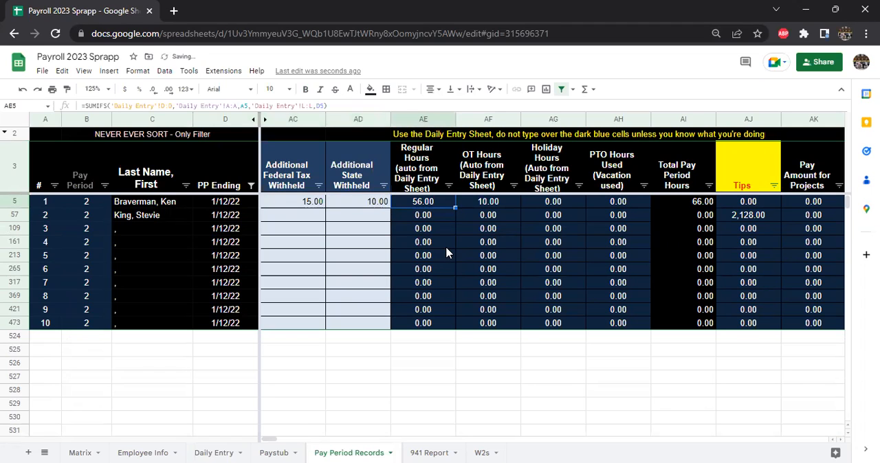
Step: Clear the additional federal and state withholding amounts from employee 1's record
{"action": "key", "text": "shift+Tab"}
{"action": "key", "text": "shift+Tab"}
{"action": "key", "text": "shift+Tab"}
{"action": "key", "text": "Tab"}
{"action": "key", "text": "Delete"}
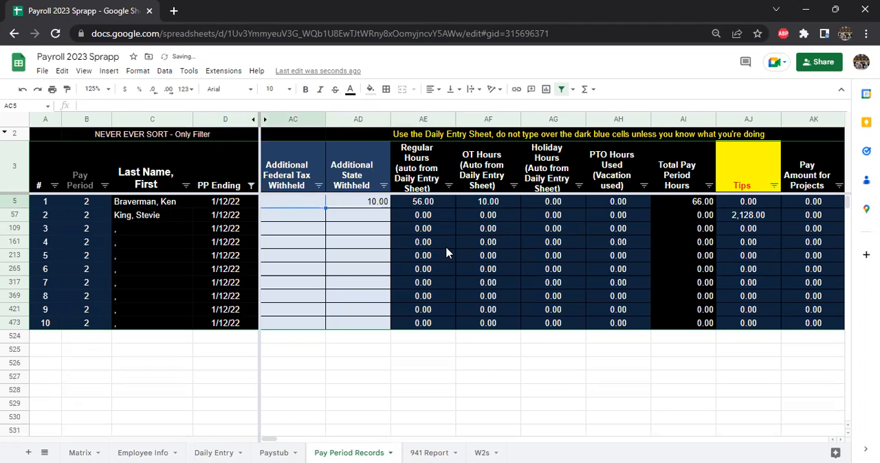
{"action": "key", "text": "Tab"}
{"action": "key", "text": "Delete"}
Step: Move along employee 1's row to examine the total hours, tips, project pay, hourly rate and salary amount columns
{"action": "key", "text": "Tab"}
{"action": "key", "text": "Tab"}
{"action": "key", "text": "Tab"}
{"action": "key", "text": "Tab"}
{"action": "key", "text": "Tab"}
{"action": "key", "text": "Tab"}
{"action": "key", "text": "Tab"}
{"action": "key", "text": "Tab"}
{"action": "key", "text": "Tab"}
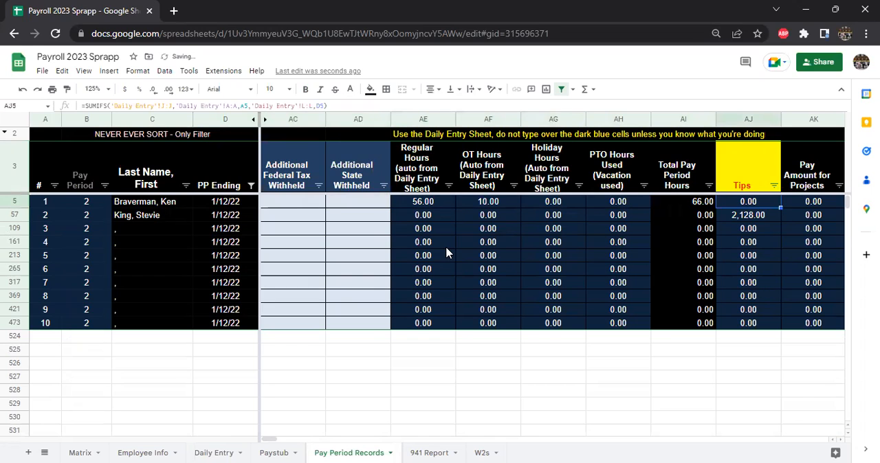
{"action": "key", "text": "Tab"}
{"action": "key", "text": "Tab"}
{"action": "key", "text": "Tab"}
{"action": "key", "text": "shift+Tab"}
{"action": "key", "text": "shift+Tab"}
{"action": "key", "text": "shift+Tab"}
{"action": "key", "text": "shift+Tab"}
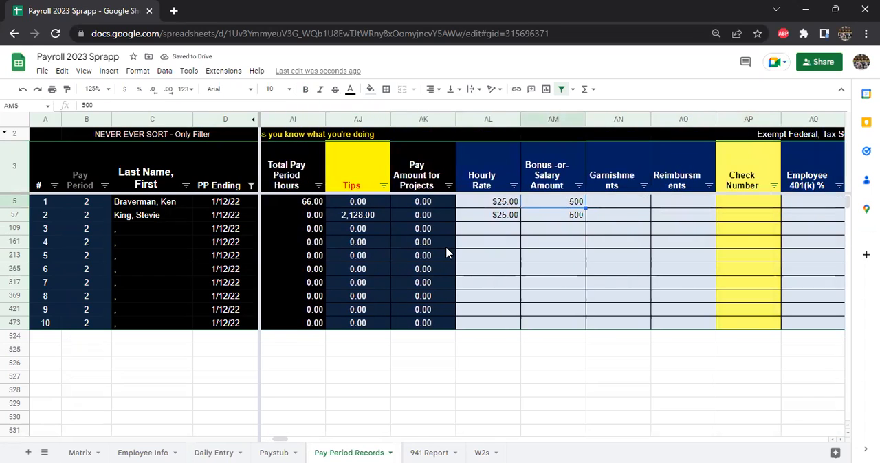
{"action": "key", "text": "shift+Tab"}
{"action": "key", "text": "Tab"}
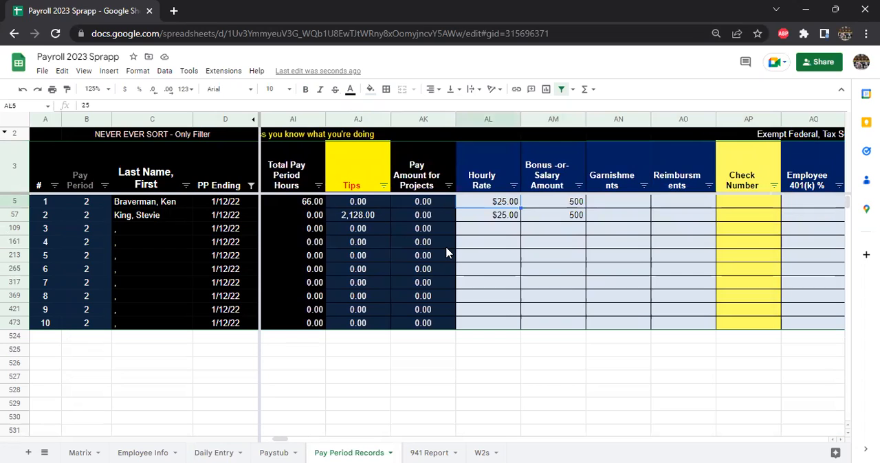
{"action": "key", "text": "Tab"}
{"action": "key", "text": "shift+Tab"}
{"action": "key", "text": "shift+Tab"}
{"action": "key", "text": "shift+Tab"}
{"action": "key", "text": "shift+Tab"}
{"action": "key", "text": "shift+Tab"}
{"action": "key", "text": "shift+Tab"}
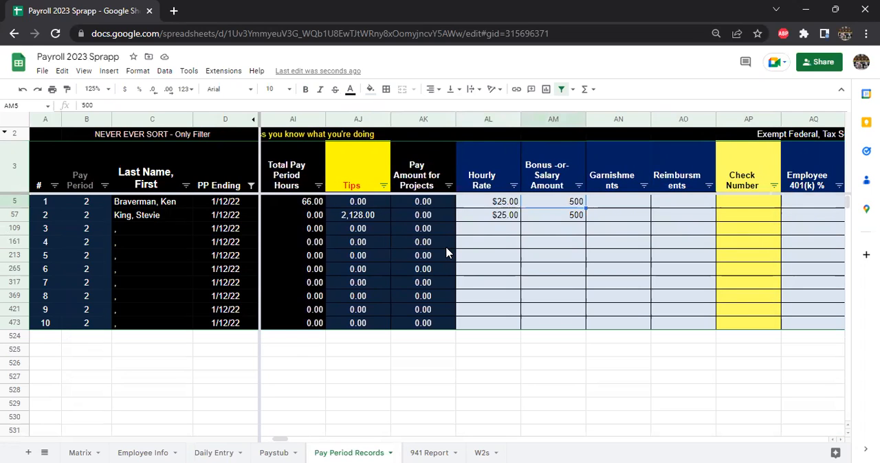
Step: Go back through employee 1's row to examine the regular, overtime, holiday and PTO hours and their total
{"action": "key", "text": "shift+Tab"}
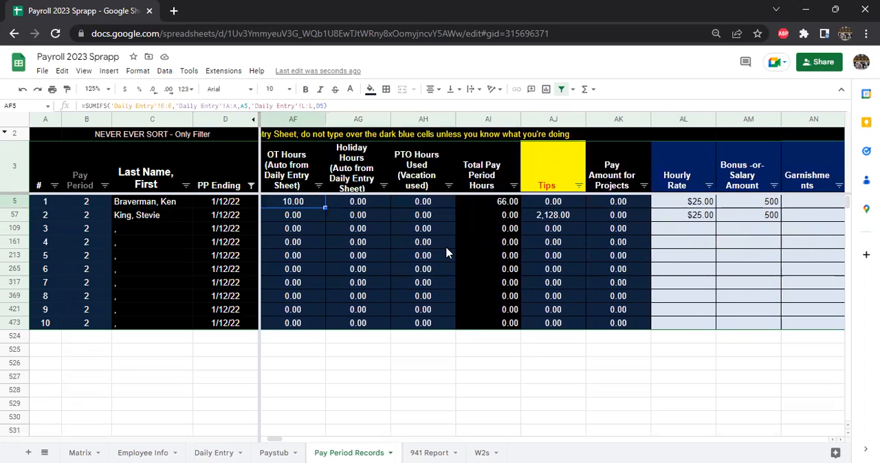
{"action": "key", "text": "Tab"}
{"action": "key", "text": "Tab"}
{"action": "key", "text": "Tab"}
{"action": "key", "text": "shift+Tab"}
{"action": "key", "text": "shift+Tab"}
{"action": "key", "text": "shift+Tab"}
{"action": "key", "text": "Left"}
{"action": "key", "text": "Left"}
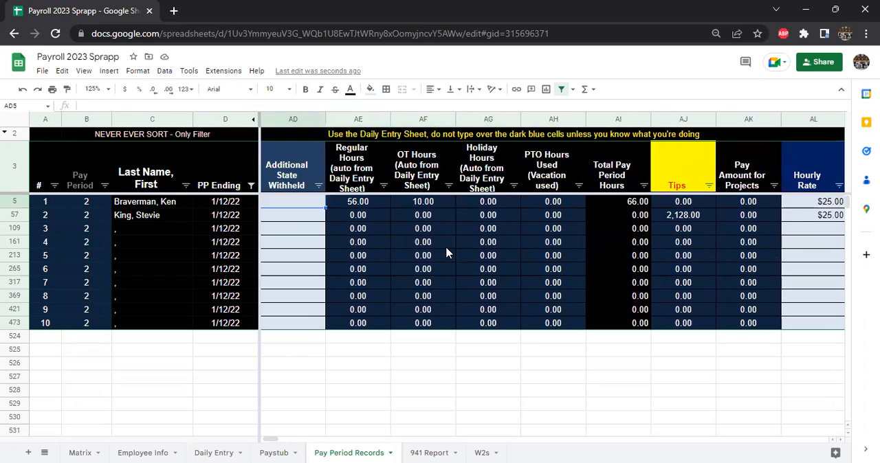
{"action": "key", "text": "Right"}
{"action": "key", "text": "Right"}
{"action": "key", "text": "Right"}
{"action": "key", "text": "Right"}
{"action": "key", "text": "Right"}
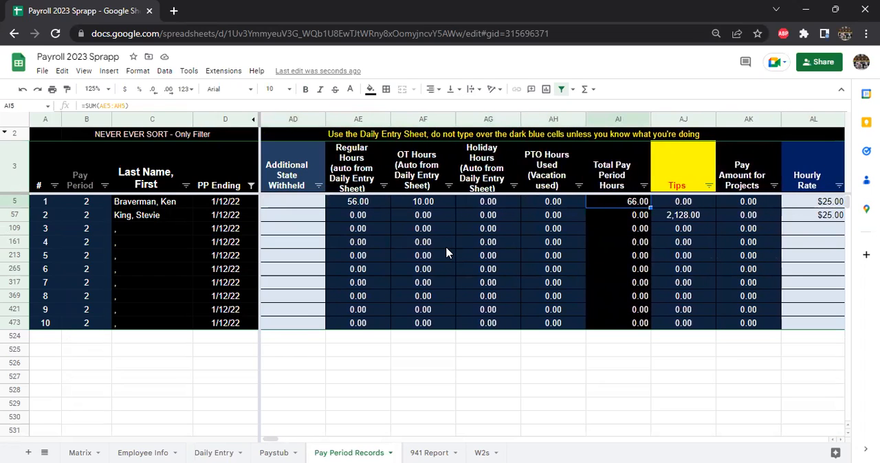
Step: Set employee 1's Hourly Rate to $35 for the 1/12/22 pay period
{"action": "key", "text": "Right"}
{"action": "key", "text": "Right"}
{"action": "key", "text": "Right"}
{"action": "key", "text": "Right"}
{"action": "key", "text": "Right"}
{"action": "key", "text": "Right"}
{"action": "key", "text": "Left"}
{"action": "key", "text": "Left"}
{"action": "key", "text": "Left"}
{"action": "key", "text": "Left"}
{"action": "key", "text": "Right"}
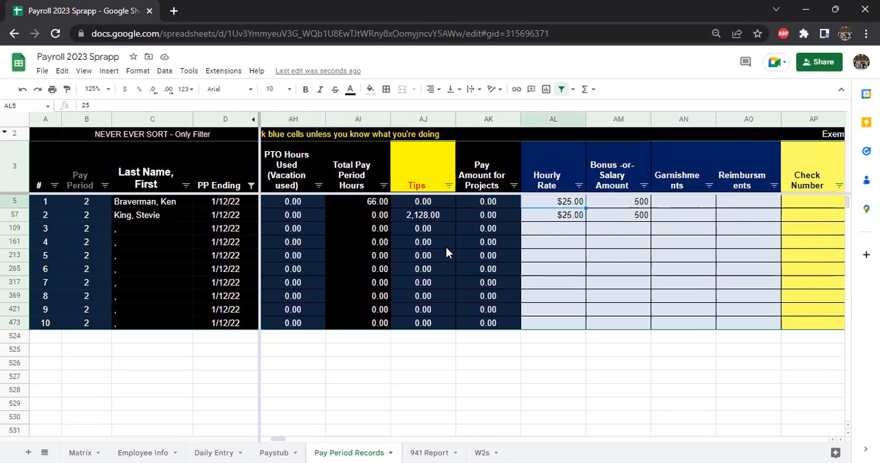
{"action": "type", "text": "35"}
{"action": "key", "text": "Return"}
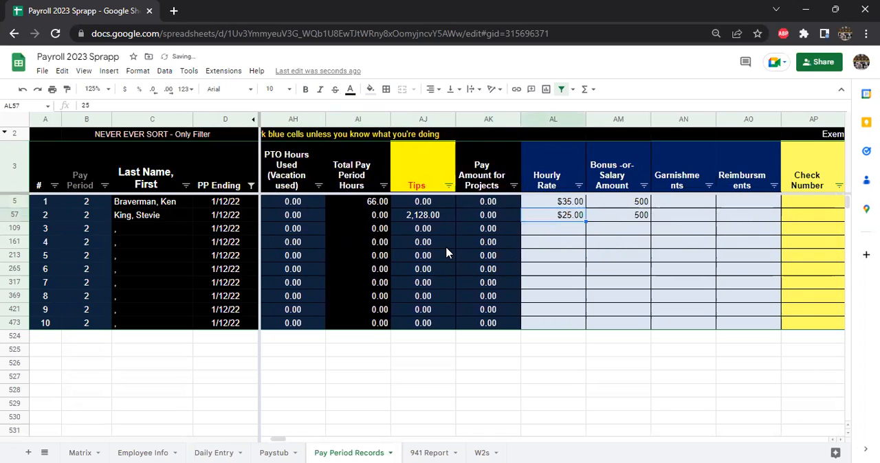
Step: Enter 125 as employee 2's Hourly Rate for the 1/12/22 pay period, and replace it with 300
{"action": "type", "text": "125"}
{"action": "key", "text": "Return"}
{"action": "key", "text": "Up"}
{"action": "type", "text": "300"}
{"action": "key", "text": "Return"}
{"action": "key", "text": "Up"}
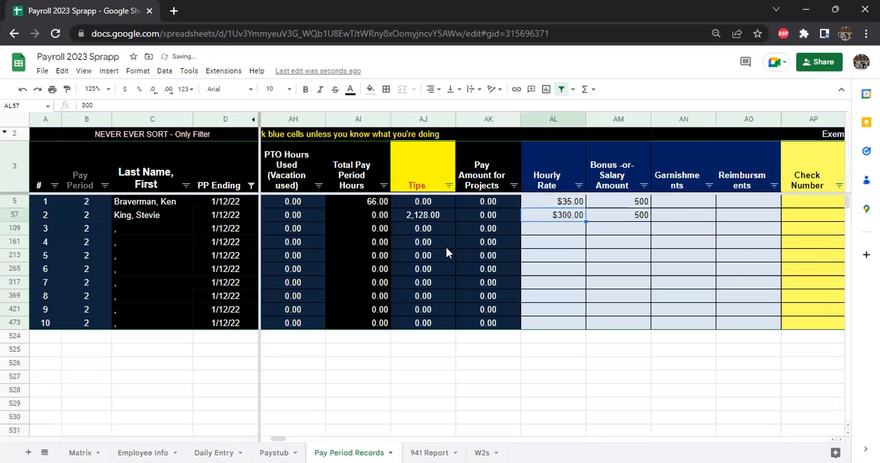
Step: Enter 350 as employee 2's Reimbursements for the 1/12/22 pay period
{"action": "key", "text": "Right"}
{"action": "key", "text": "Right"}
{"action": "key", "text": "Right"}
{"action": "key", "text": "Right"}
{"action": "key", "text": "Right"}
{"action": "key", "text": "Left"}
{"action": "key", "text": "Left"}
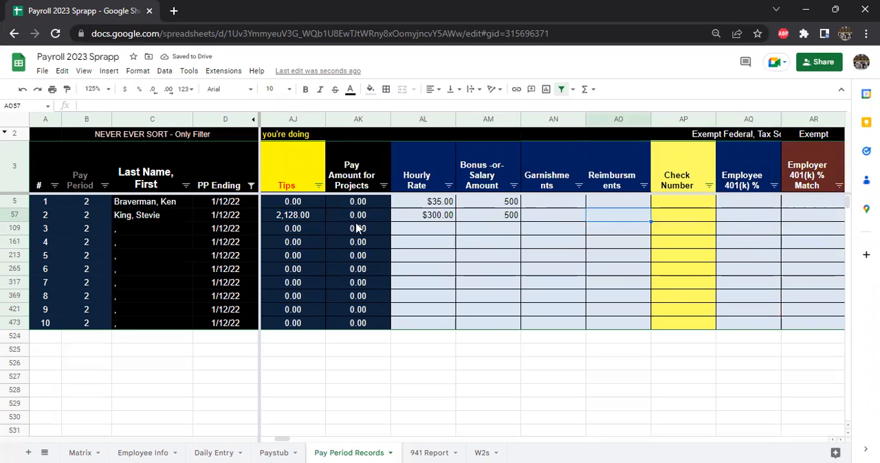
{"action": "type", "text": "350"}
{"action": "key", "text": "Return"}
Step: Move along employee 2's row to examine the reimbursements, check number, 401(k) and health insurance columns
{"action": "left_click", "coordinate": [625, 218]}
{"action": "key", "text": "Right"}
{"action": "key", "text": "Right"}
{"action": "key", "text": "Right"}
{"action": "key", "text": "Left"}
{"action": "key", "text": "Left"}
{"action": "key", "text": "Left"}
{"action": "key", "text": "Right"}
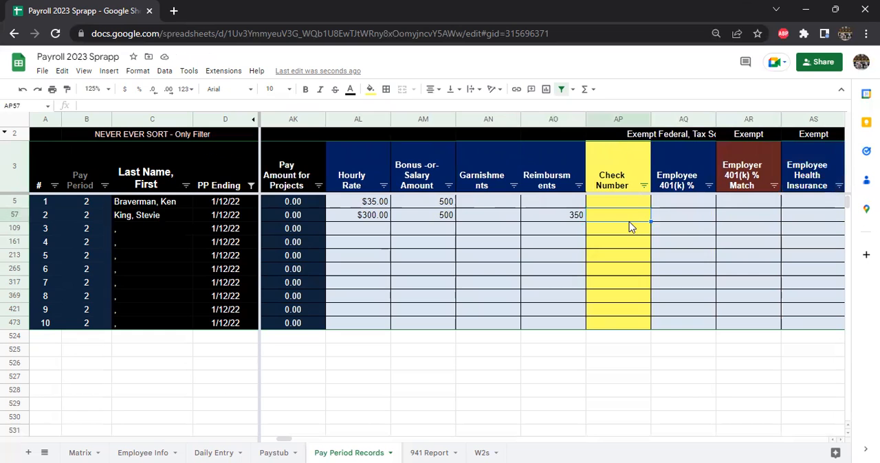
{"action": "key", "text": "Left"}
{"action": "key", "text": "Right"}
{"action": "key", "text": "Right"}
{"action": "key", "text": "Right"}
{"action": "key", "text": "Right"}
{"action": "key", "text": "Right"}
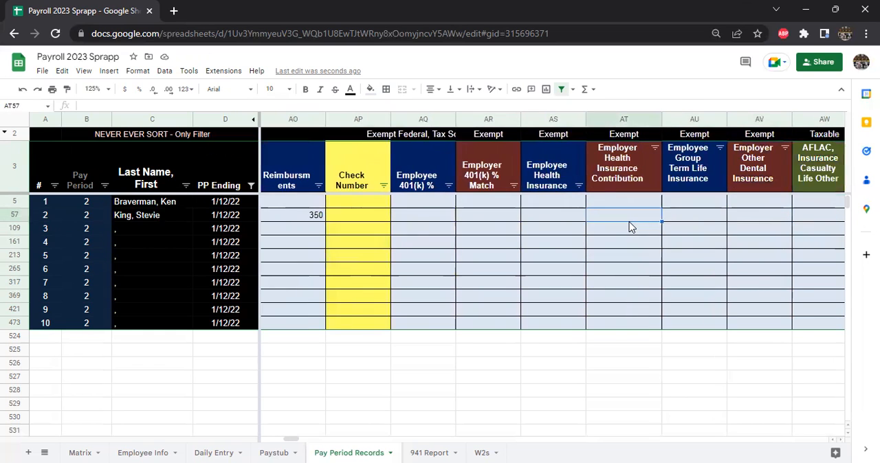
Step: Set both employee 2's Employee 401(k) % and Employer 401(k) % Match to 4%
{"action": "key", "text": "Left"}
{"action": "key", "text": "Left"}
{"action": "key", "text": "Left"}
{"action": "type", "text": "4%"}
{"action": "key", "text": "Tab"}
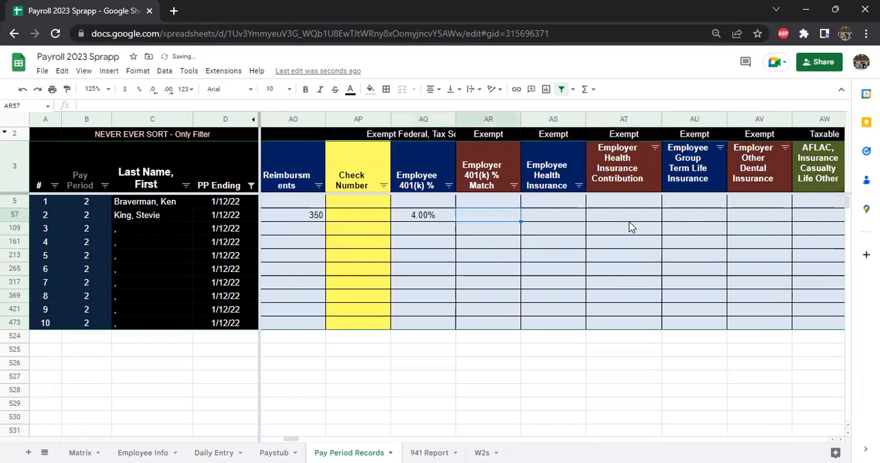
{"action": "type", "text": "4%"}
{"action": "key", "text": "Tab"}
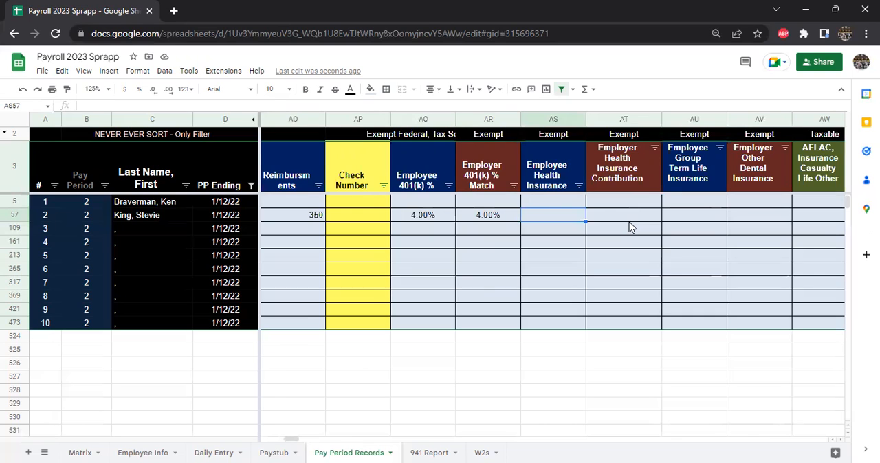
Step: Enter 250 as employee 2's Employee Health Insurance and 150 as the Employer Health Insurance Contribution
{"action": "type", "text": "250"}
{"action": "key", "text": "ctrl+Return"}
{"action": "key", "text": "Tab"}
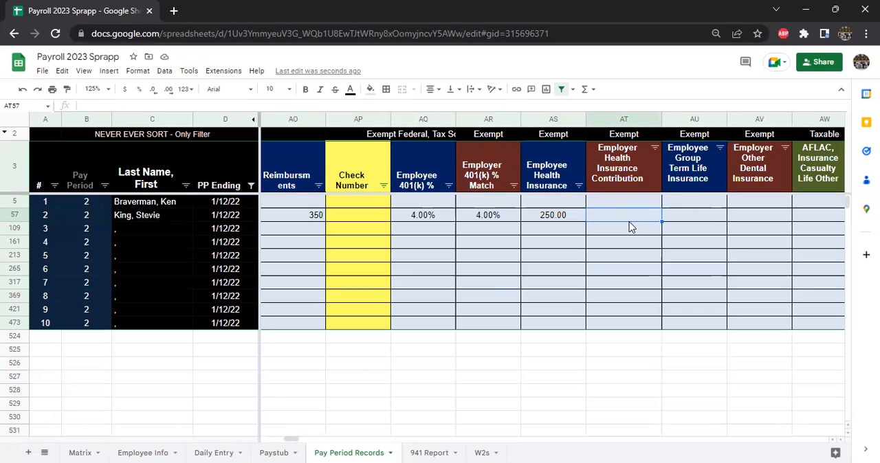
{"action": "type", "text": "150"}
{"action": "key", "text": "Tab"}
{"action": "key", "text": "Left"}
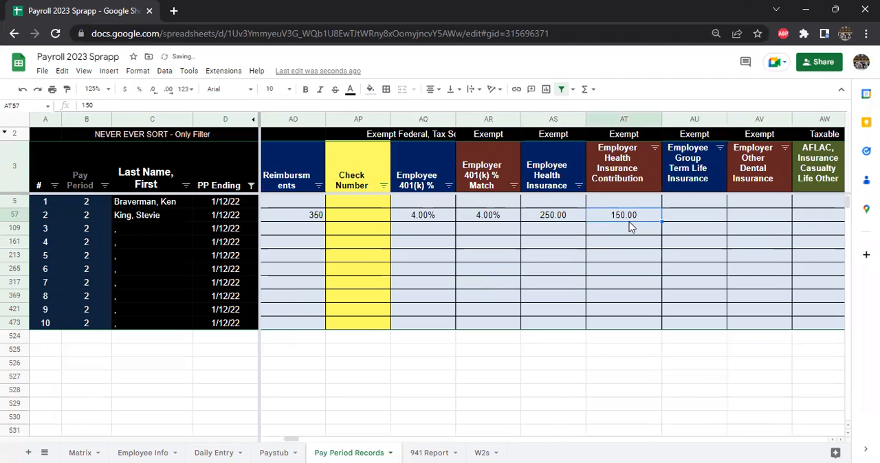
Step: Enter 12 as employee 2's Employee Group Term Life Insurance and 35 as the Employer Other Dental Insurance
{"action": "key", "text": "Tab"}
{"action": "key", "text": "Right"}
{"action": "key", "text": "Right"}
{"action": "key", "text": "Right"}
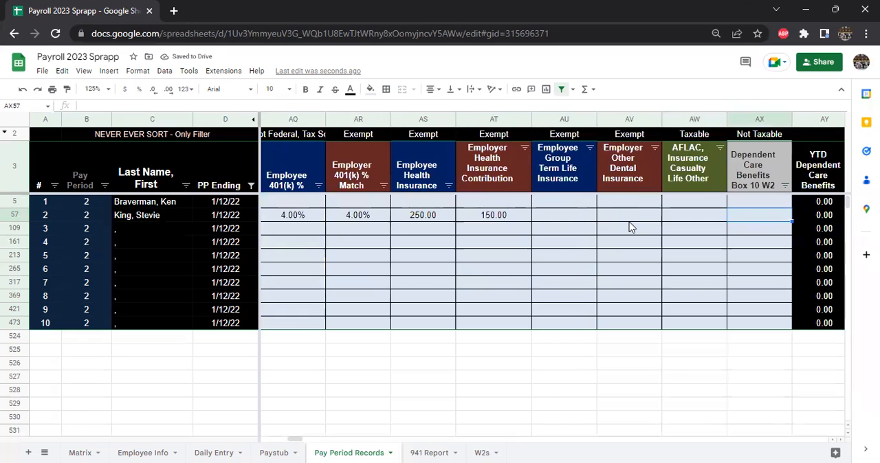
{"action": "key", "text": "Left"}
{"action": "key", "text": "Left"}
{"action": "key", "text": "Left"}
{"action": "type", "text": "12"}
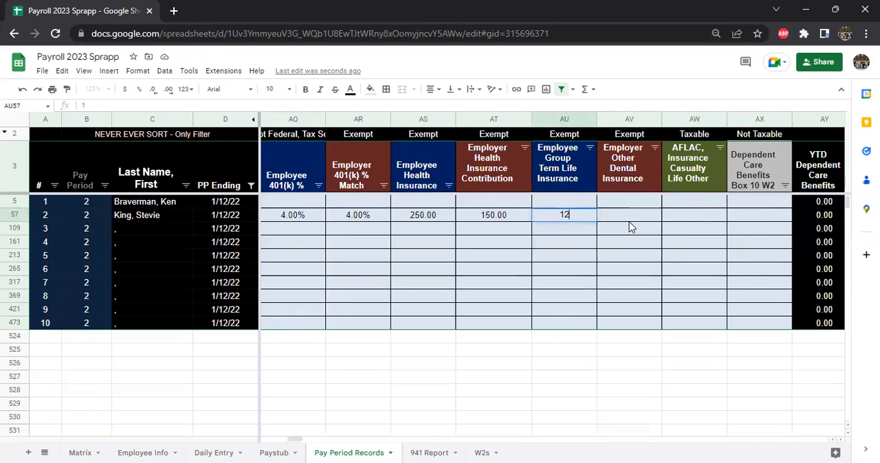
{"action": "key", "text": "Tab"}
{"action": "type", "text": "35"}
{"action": "key", "text": "Tab"}
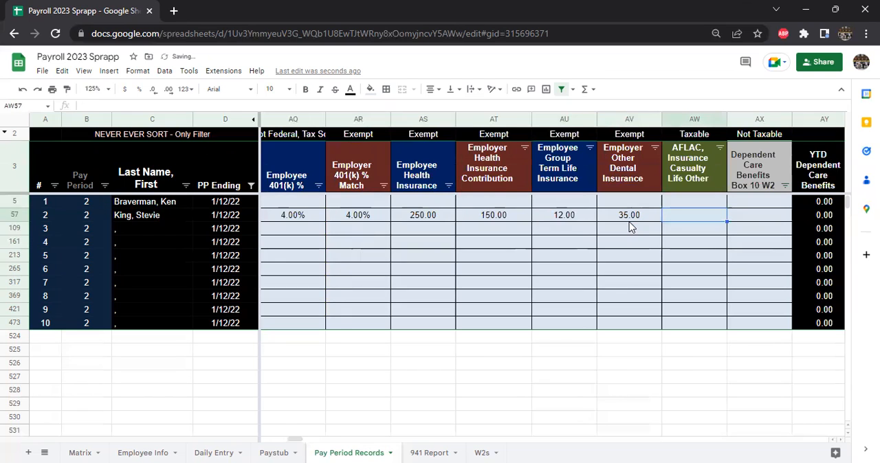
Step: Enter 250 as employee 2's AFLAC, Insurance Casualty Life Other amount
{"action": "type", "text": "250"}
{"action": "key", "text": "Return"}
{"action": "key", "text": "Up"}
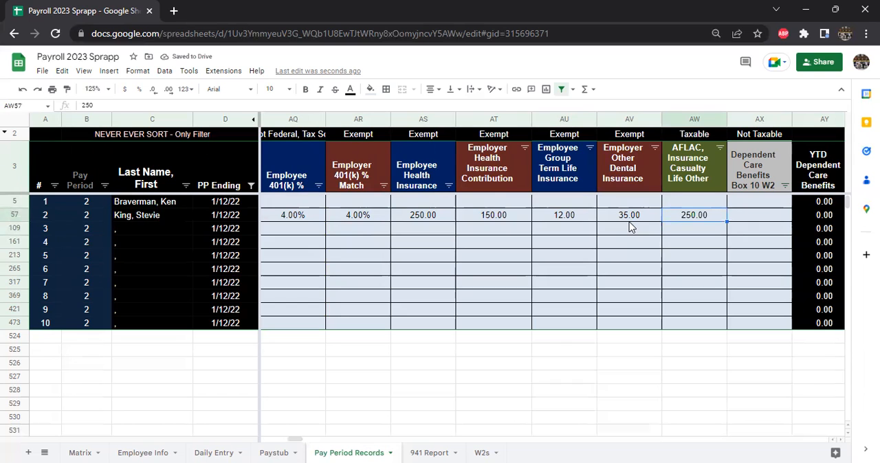
Step: Examine the dependent care benefits and 401(k) contribution columns and the tax label above the AFLAC column
{"action": "key", "text": "Right"}
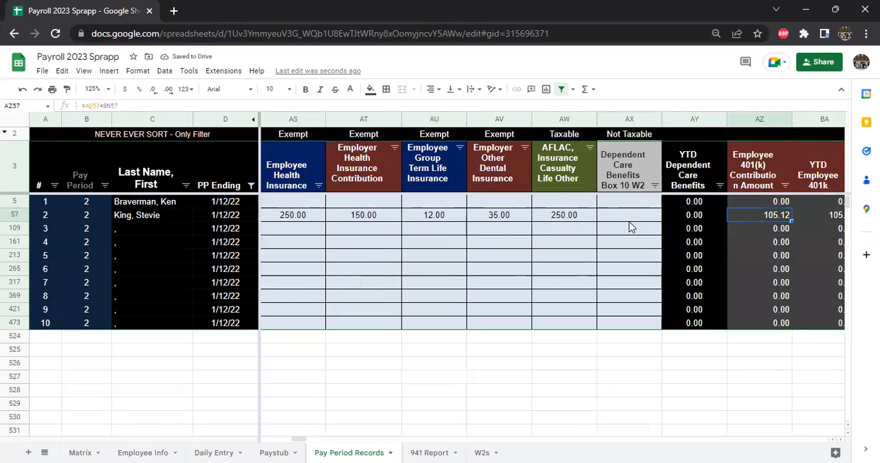
{"action": "key", "text": "Left"}
{"action": "key", "text": "Right"}
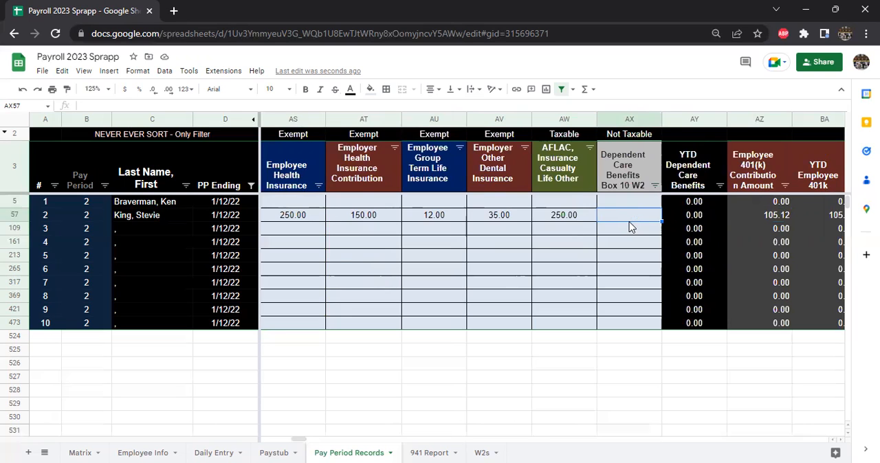
{"action": "key", "text": "Left"}
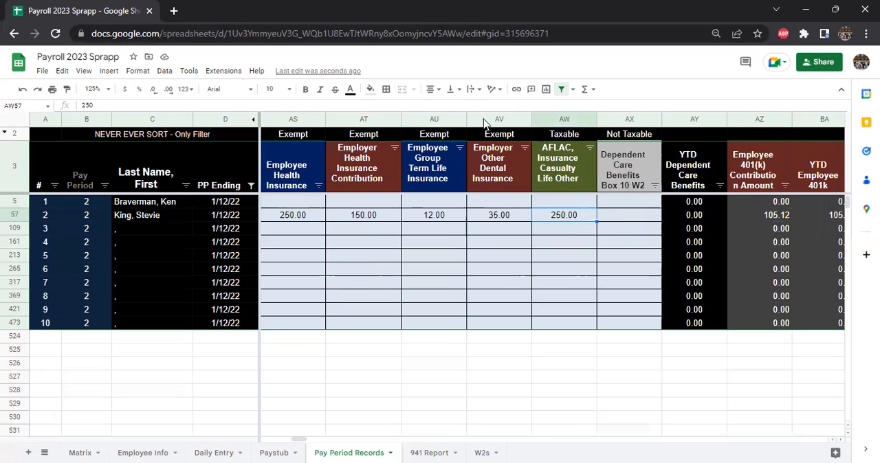
{"action": "left_click", "coordinate": [554, 138]}
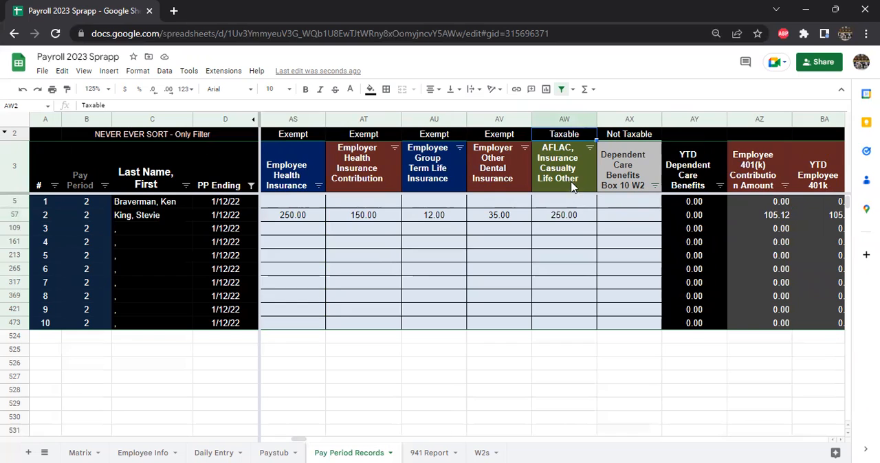
{"action": "left_click", "coordinate": [632, 215]}
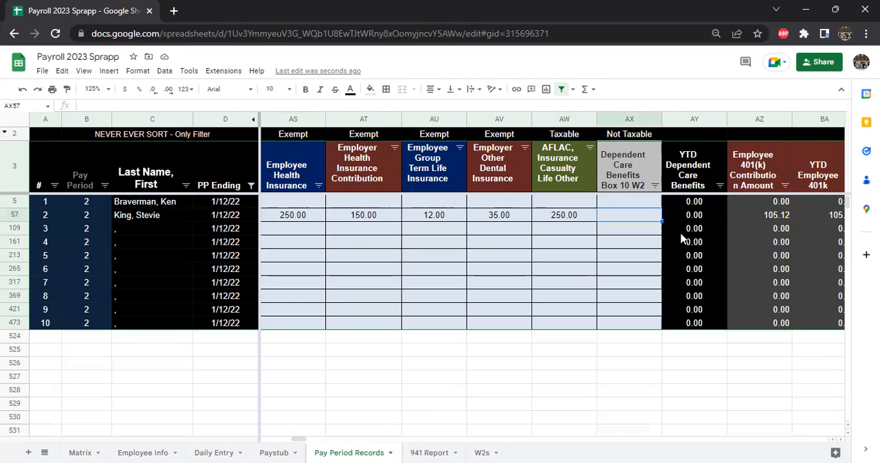
{"action": "scroll", "coordinate": [681, 239], "scroll_direction": "right", "scroll_amount": 1}
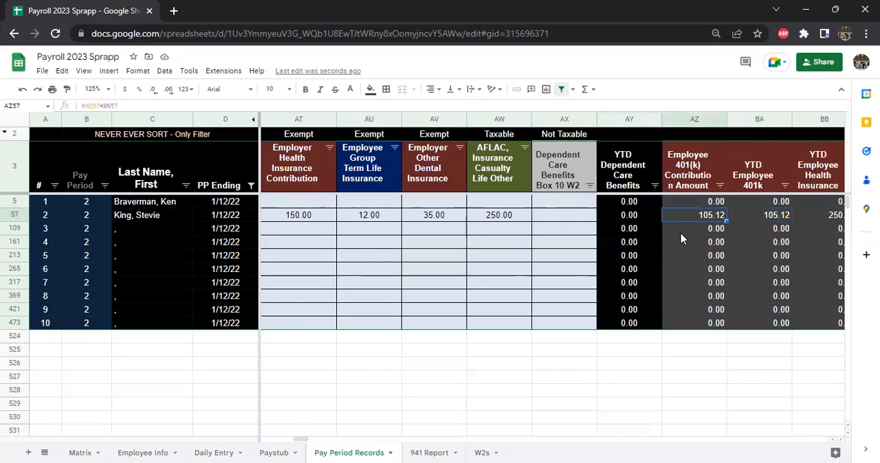
Step: Go back along employee 2's row to review the 401(k) and health insurance headers and the exemption labels above the 401(k) columns
{"action": "key", "text": "Left"}
{"action": "key", "text": "Left"}
{"action": "key", "text": "Left"}
{"action": "key", "text": "Left"}
{"action": "key", "text": "Left"}
{"action": "key", "text": "Left"}
{"action": "key", "text": "Left"}
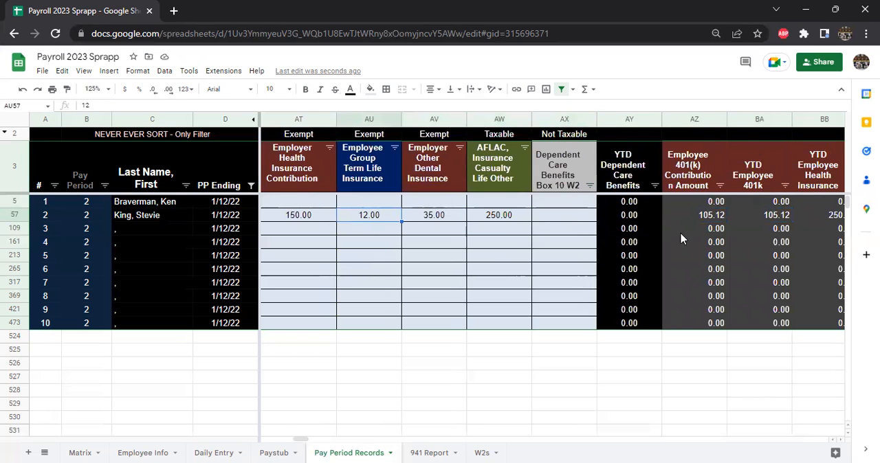
{"action": "key", "text": "Left"}
{"action": "key", "text": "Left"}
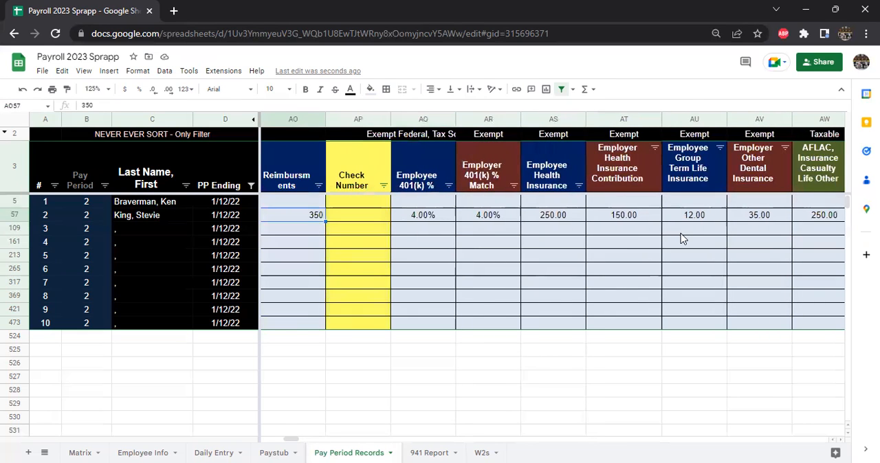
{"action": "left_click", "coordinate": [434, 172]}
{"action": "left_click", "coordinate": [485, 177]}
{"action": "left_click", "coordinate": [546, 178]}
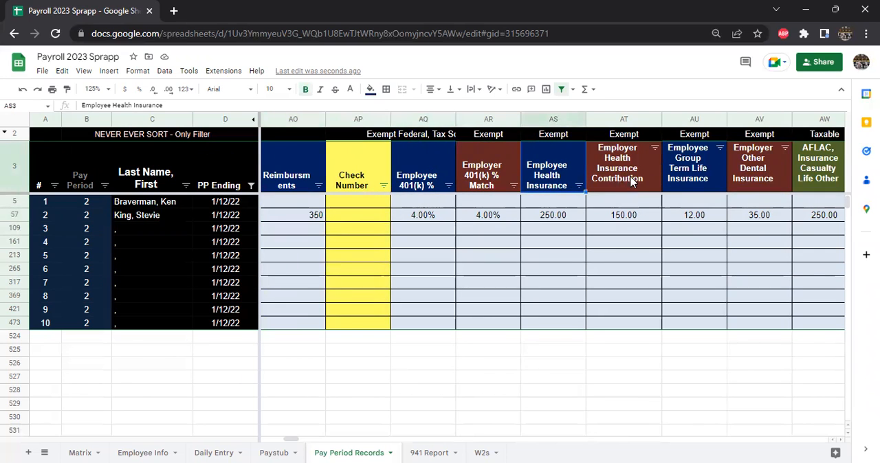
{"action": "left_click", "coordinate": [439, 138]}
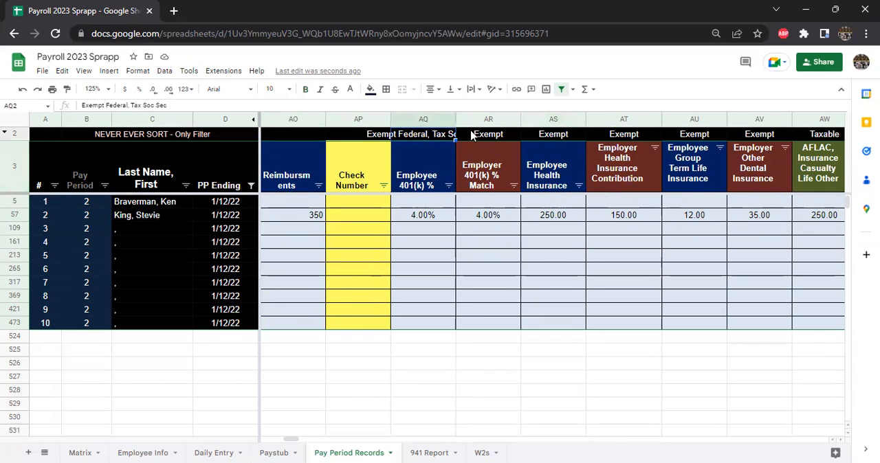
{"action": "left_click", "coordinate": [492, 141]}
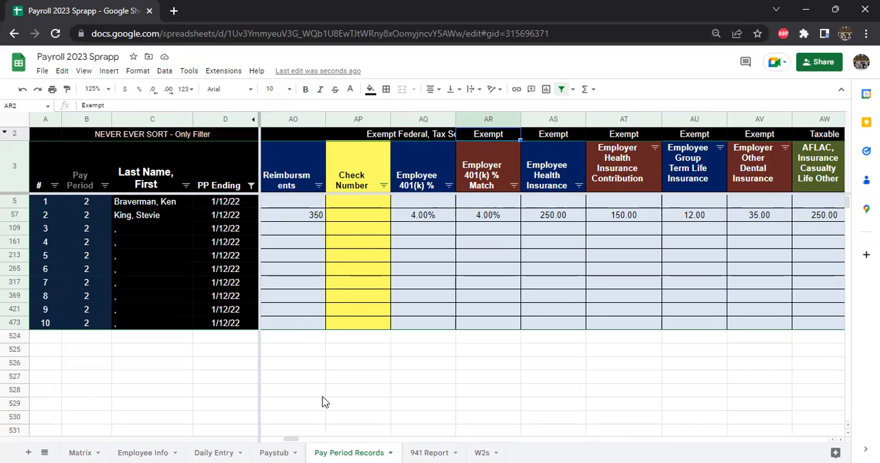
Step: Open the Paystub sheet and choose 1/12/2022 as the pay period week ending
{"action": "left_click", "coordinate": [273, 452]}
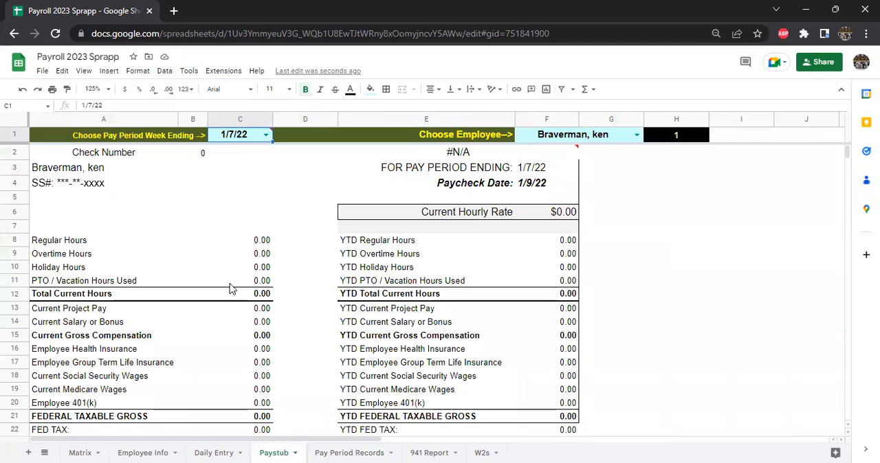
{"action": "scroll", "coordinate": [239, 297], "scroll_direction": "down", "scroll_amount": 2}
{"action": "scroll", "coordinate": [246, 289], "scroll_direction": "up", "scroll_amount": 2}
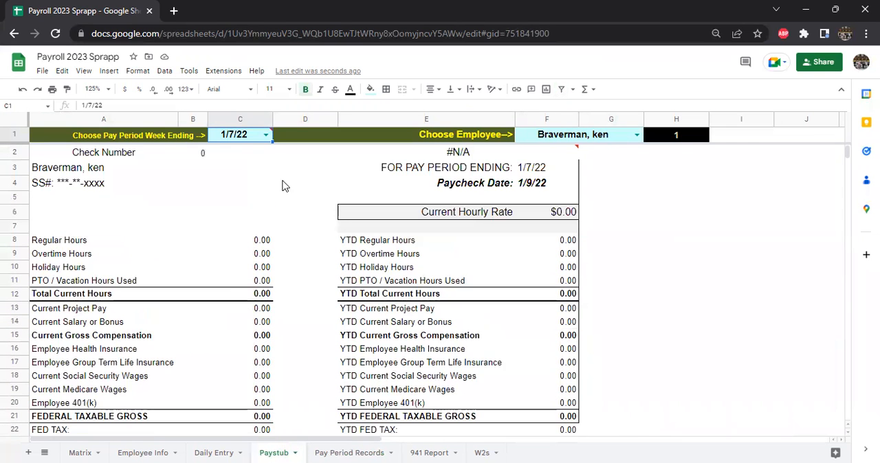
{"action": "left_click", "coordinate": [266, 135]}
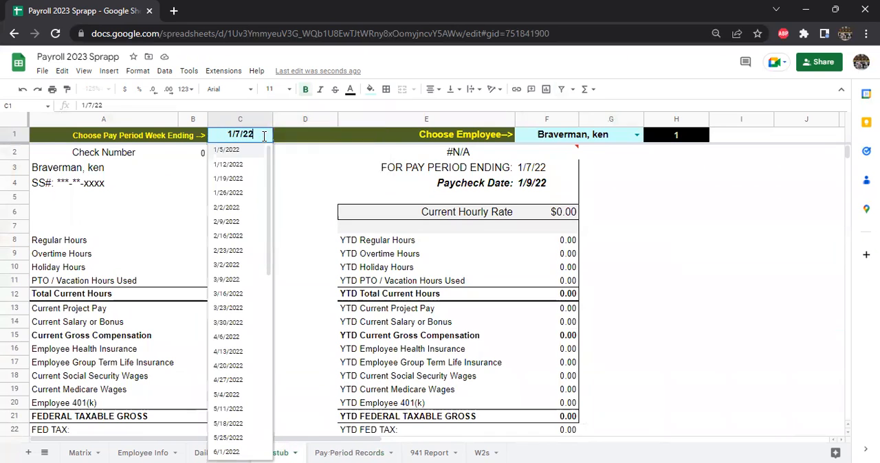
{"action": "left_click", "coordinate": [237, 165]}
Step: Review employee 1's paystub, from hours and gross compensation through federal, FICA, Medicare and state taxes to the total check amount
{"action": "scroll", "coordinate": [377, 269], "scroll_direction": "down", "scroll_amount": 3}
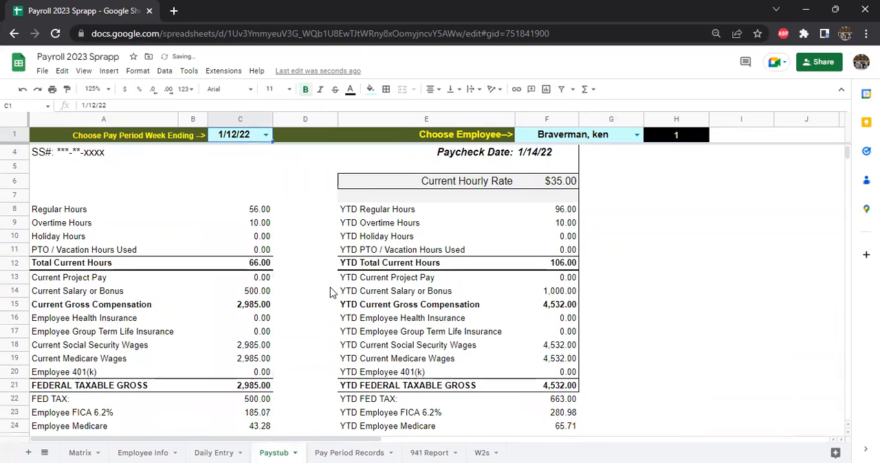
{"action": "scroll", "coordinate": [308, 305], "scroll_direction": "up", "scroll_amount": 3}
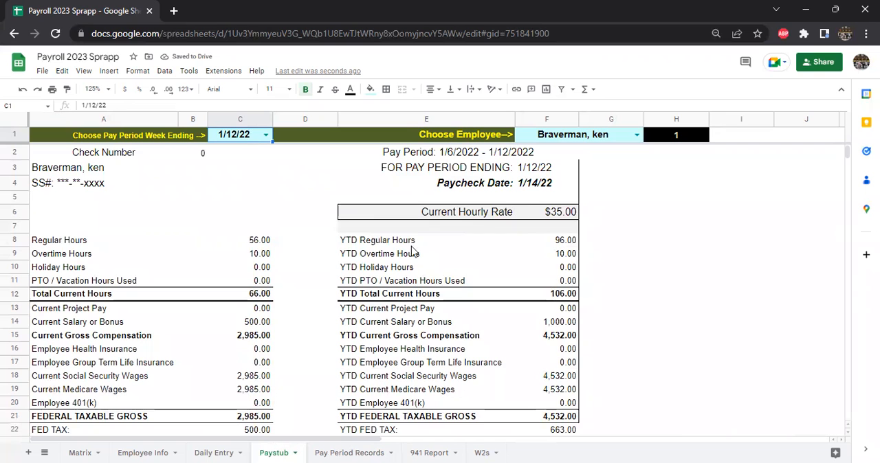
{"action": "scroll", "coordinate": [326, 333], "scroll_direction": "down", "scroll_amount": 2}
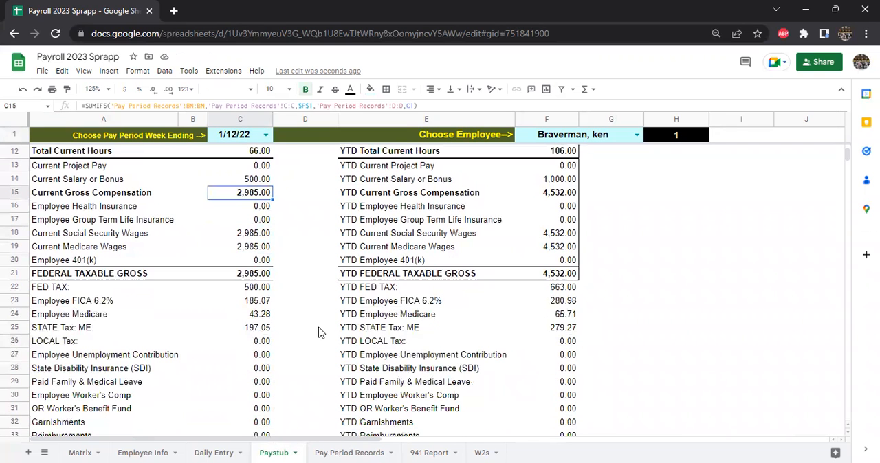
{"action": "scroll", "coordinate": [273, 302], "scroll_direction": "down", "scroll_amount": 1}
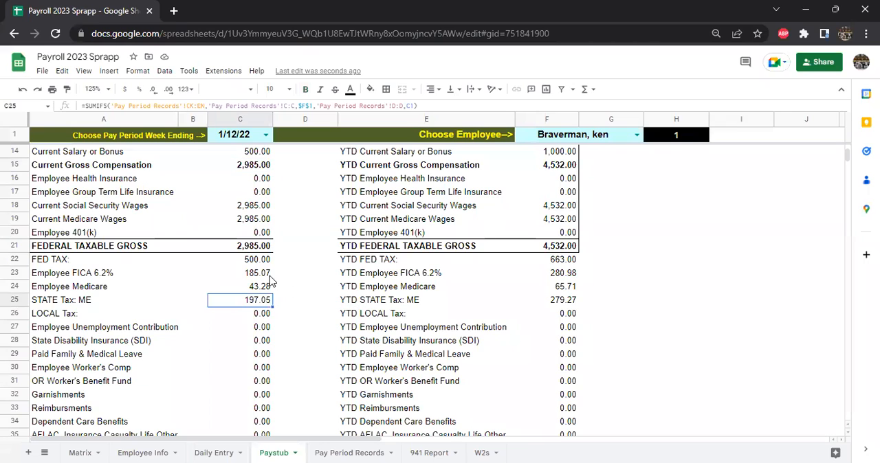
{"action": "left_click", "coordinate": [257, 264]}
{"action": "left_click", "coordinate": [258, 279]}
{"action": "left_click", "coordinate": [266, 287]}
{"action": "scroll", "coordinate": [280, 299], "scroll_direction": "down", "scroll_amount": 3}
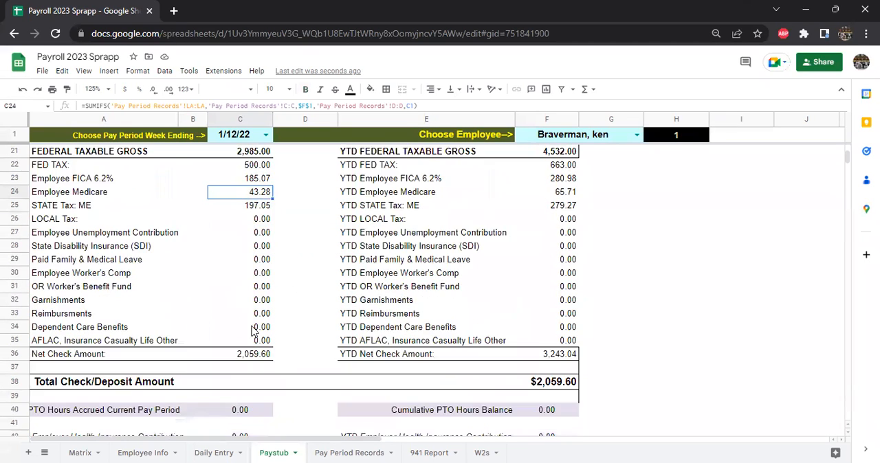
{"action": "left_click", "coordinate": [533, 387]}
{"action": "scroll", "coordinate": [280, 231], "scroll_direction": "up", "scroll_amount": 6}
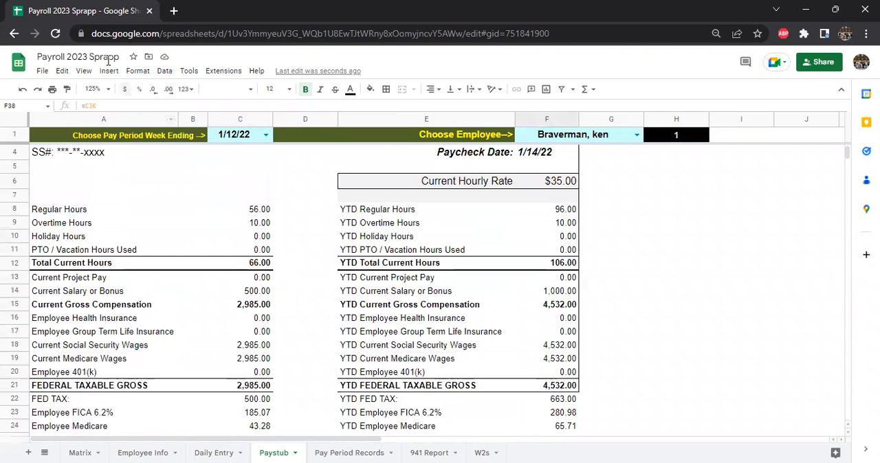
Step: Set the paystub's display zoom to 90% and choose 1/19/2022 as the pay period week ending
{"action": "left_click", "coordinate": [107, 91]}
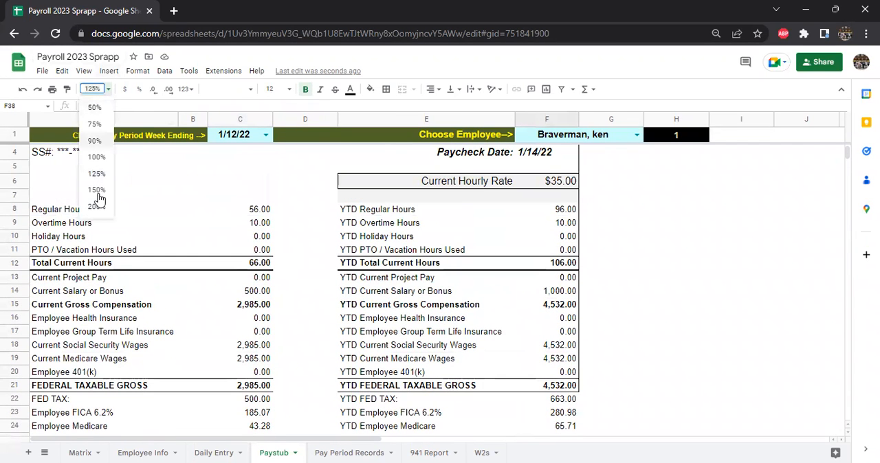
{"action": "left_click", "coordinate": [94, 140]}
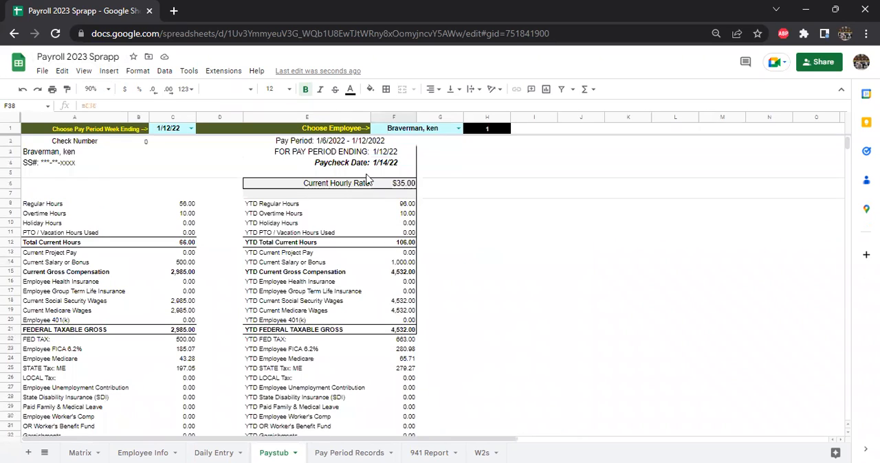
{"action": "left_click", "coordinate": [192, 128]}
{"action": "left_click", "coordinate": [171, 172]}
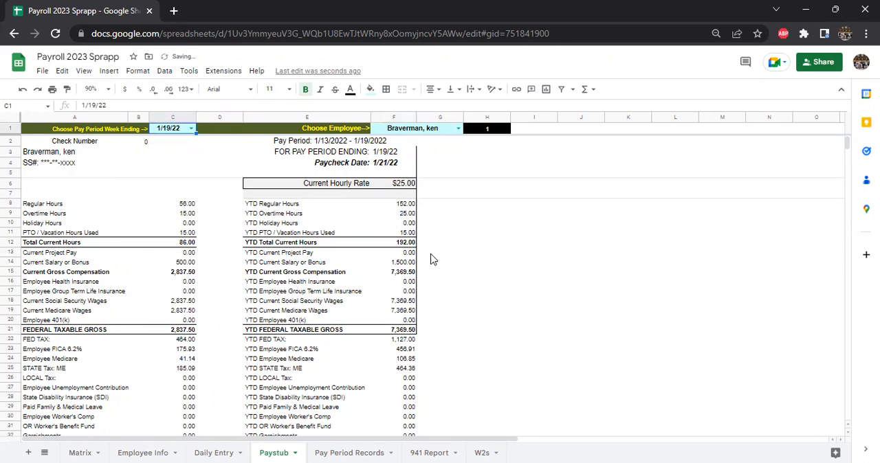
Step: Review the year-to-date amounts and current salary or bonus on the 1/19/22 paystub
{"action": "left_click_drag", "start_coordinate": [393, 218], "coordinate": [373, 359]}
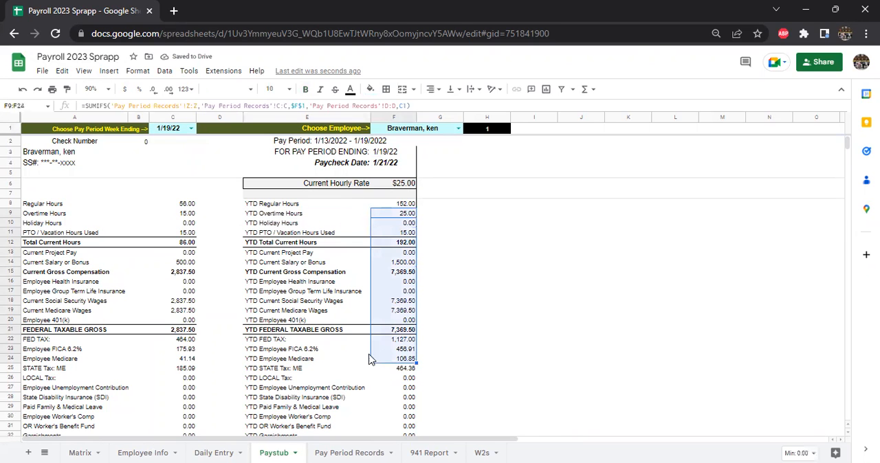
{"action": "left_click", "coordinate": [176, 262]}
{"action": "scroll", "coordinate": [208, 365], "scroll_direction": "down", "scroll_amount": 2}
{"action": "scroll", "coordinate": [241, 196], "scroll_direction": "up", "scroll_amount": 2}
Step: Switch the paystub to employee 2 and set the display zoom to 125%
{"action": "left_click", "coordinate": [458, 130]}
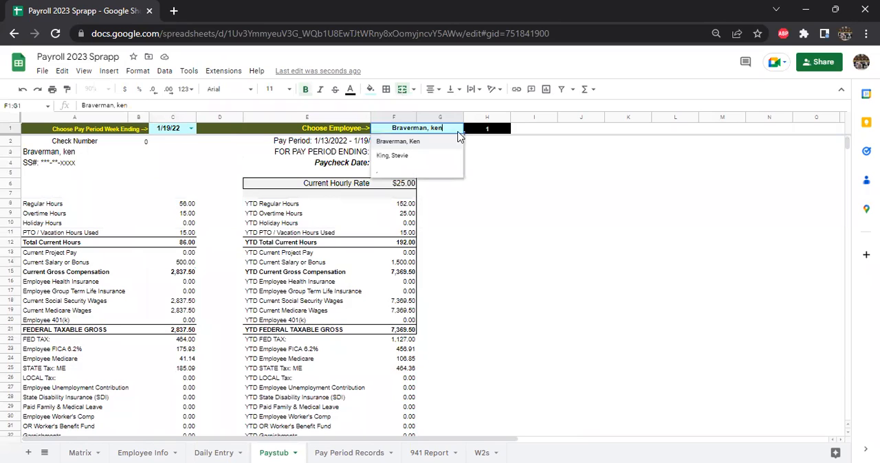
{"action": "left_click", "coordinate": [428, 156]}
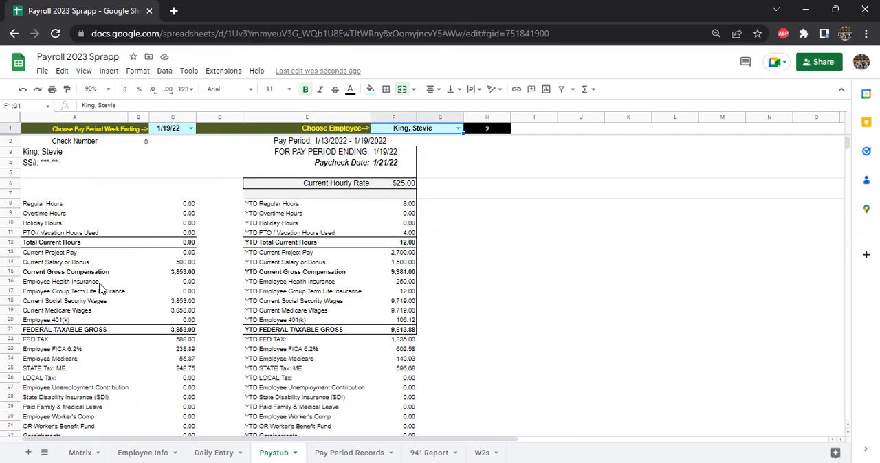
{"action": "left_click", "coordinate": [105, 89]}
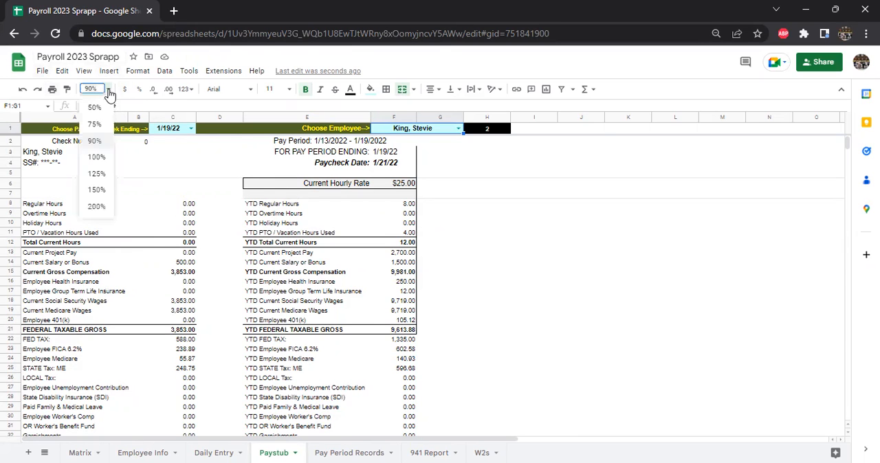
{"action": "left_click", "coordinate": [97, 174]}
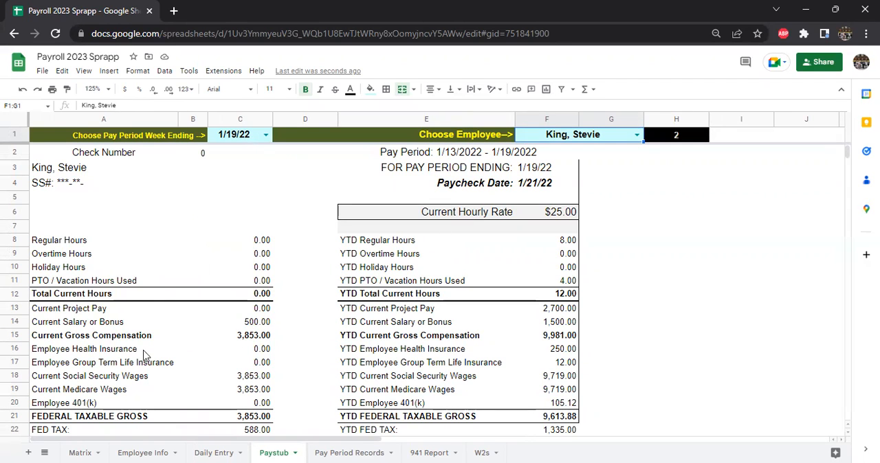
Step: Examine the hours rows, current salary or bonus and current gross compensation on employee 2's paystub
{"action": "left_click", "coordinate": [14, 334]}
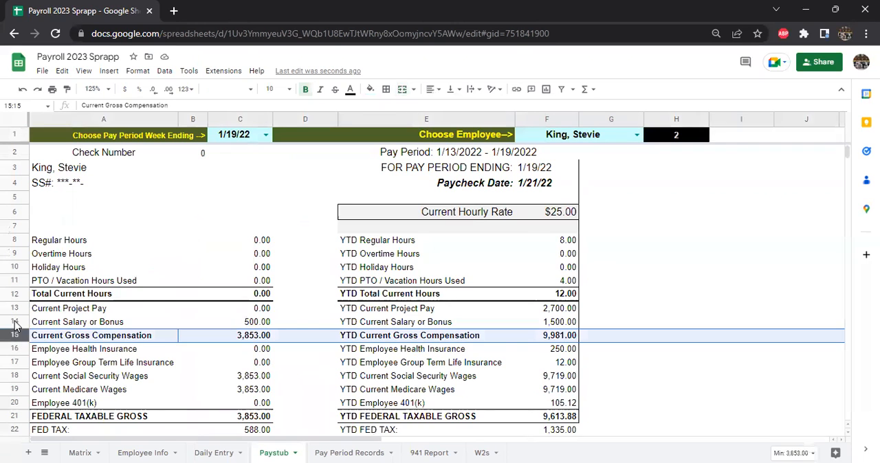
{"action": "left_click", "coordinate": [13, 322]}
{"action": "left_click_drag", "start_coordinate": [10, 242], "coordinate": [12, 296]}
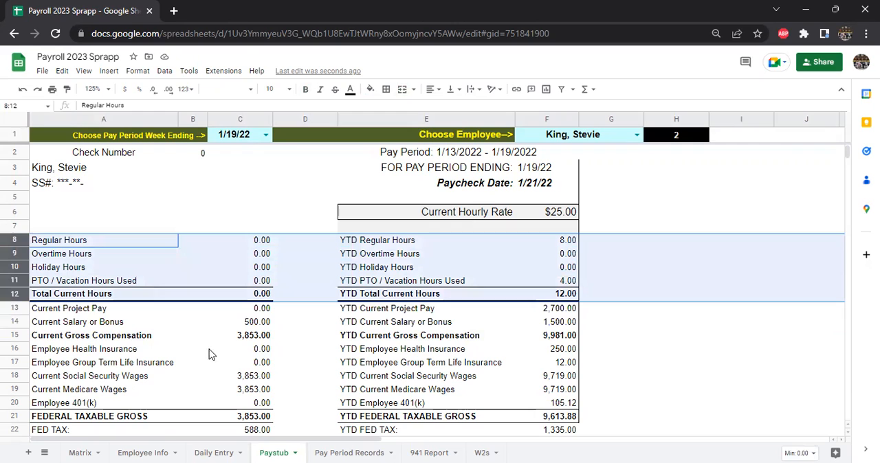
{"action": "left_click", "coordinate": [256, 338]}
{"action": "left_click", "coordinate": [255, 323]}
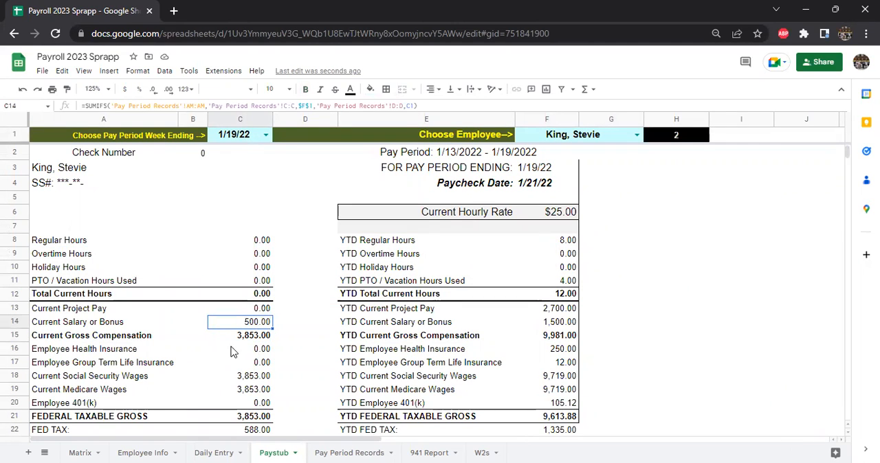
{"action": "left_click", "coordinate": [259, 340]}
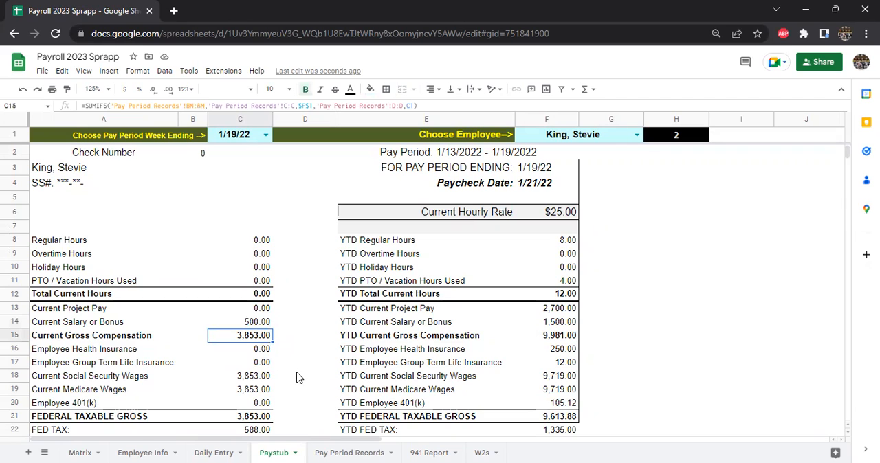
Step: Insert a row above Current Salary or Bonus on the paystub and label it "Current Tip Pay"
{"action": "left_click", "coordinate": [13, 322]}
{"action": "right_click", "coordinate": [14, 322]}
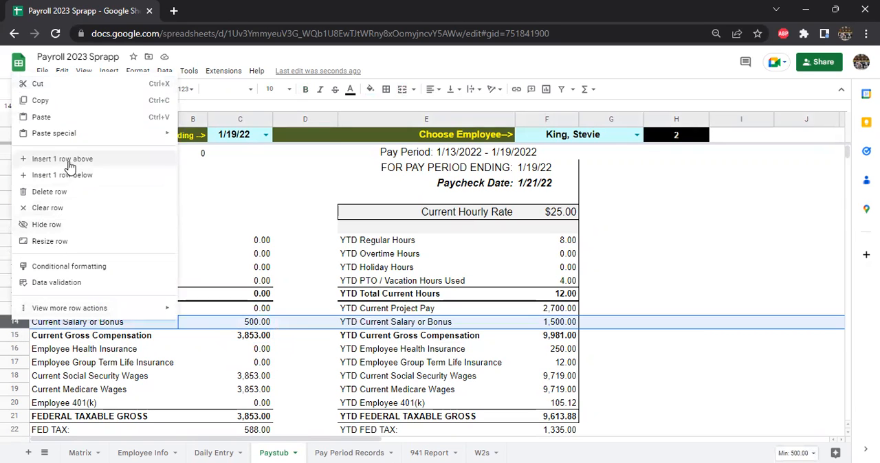
{"action": "left_click", "coordinate": [60, 159]}
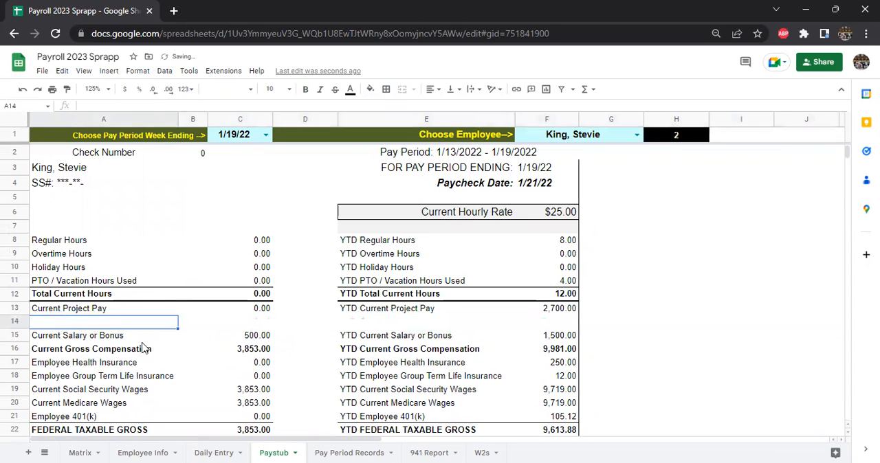
{"action": "type", "text": "Current Tip Pay"}
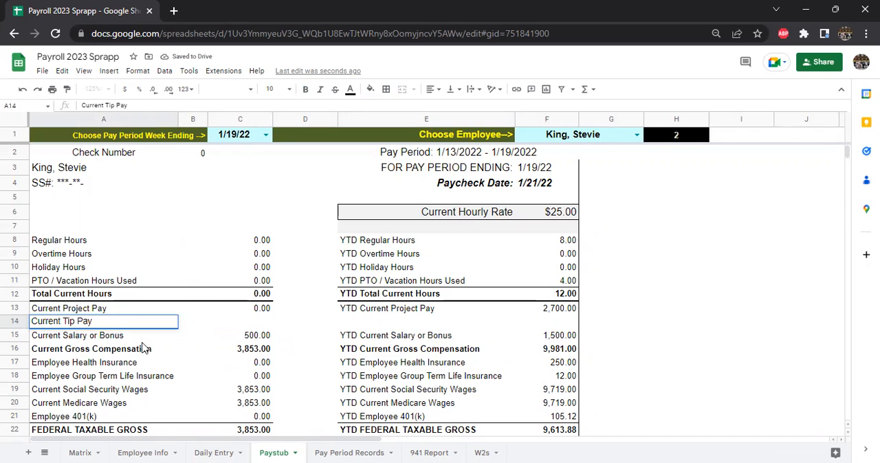
{"action": "key", "text": "Tab"}
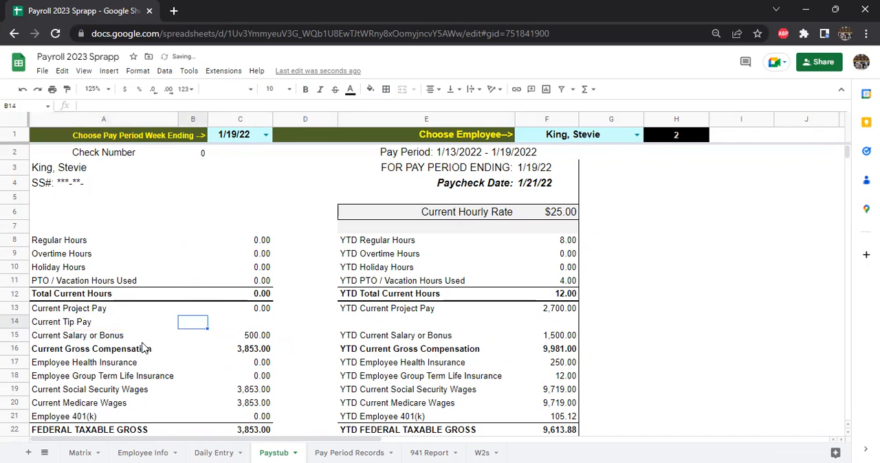
Step: Fill the YTD Current Project Pay label formula down one row to create the year-to-date label for tip pay
{"action": "left_click", "coordinate": [83, 325]}
{"action": "key", "text": "ctrl+c"}
{"action": "left_click", "coordinate": [367, 325]}
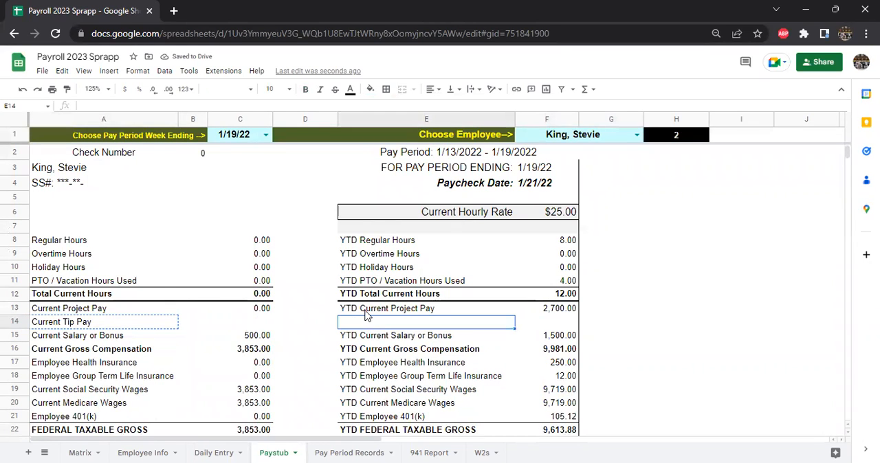
{"action": "left_click", "coordinate": [364, 309]}
{"action": "left_click_drag", "start_coordinate": [515, 320], "coordinate": [514, 329]}
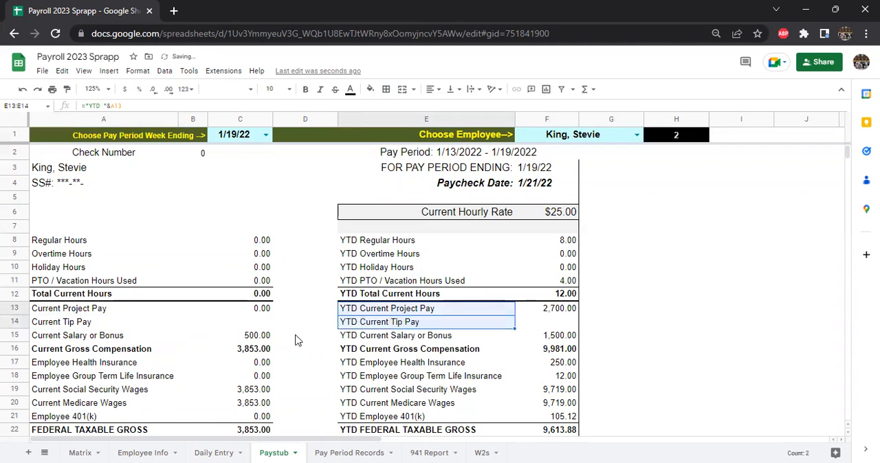
Step: Compare the current amount formulas for project pay and salary or bonus around the new tip pay row
{"action": "left_click", "coordinate": [259, 313]}
{"action": "left_click", "coordinate": [82, 325]}
{"action": "left_click", "coordinate": [261, 338]}
{"action": "left_click", "coordinate": [94, 324]}
{"action": "left_click", "coordinate": [249, 334]}
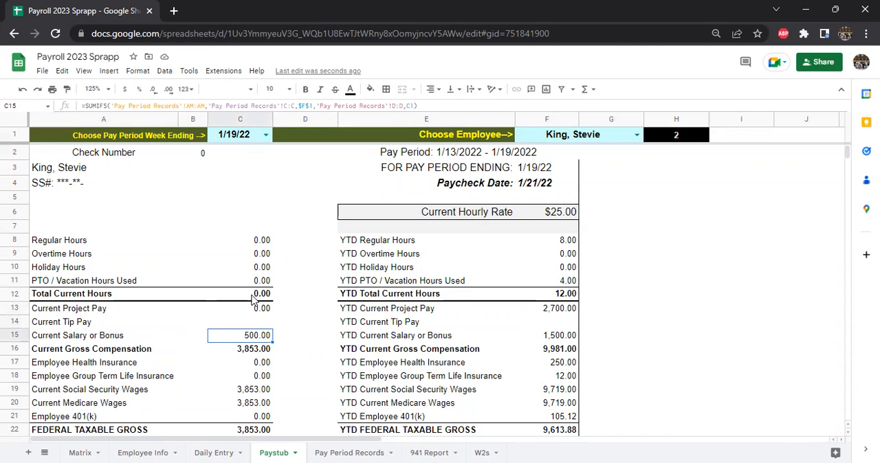
{"action": "scroll", "coordinate": [481, 298], "scroll_direction": "down", "scroll_amount": 1}
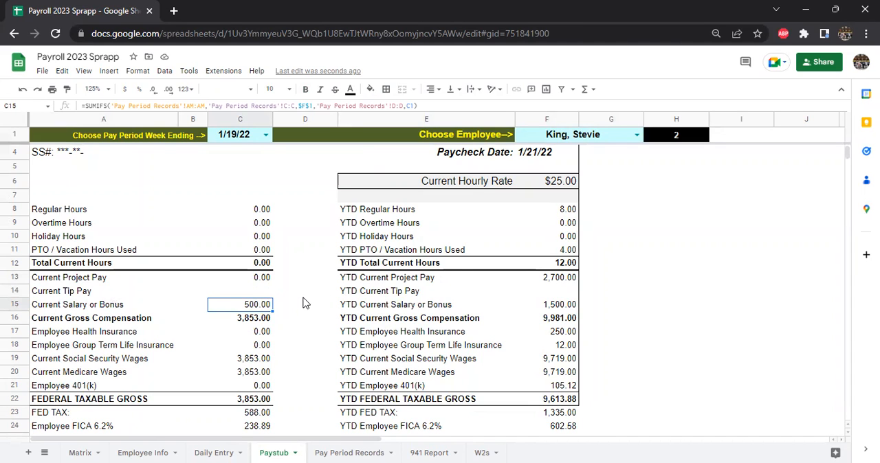
Step: Examine the Current Tip Pay row and the current amount formula of the salary or bonus row beneath it
{"action": "scroll", "coordinate": [295, 326], "scroll_direction": "up", "scroll_amount": 1}
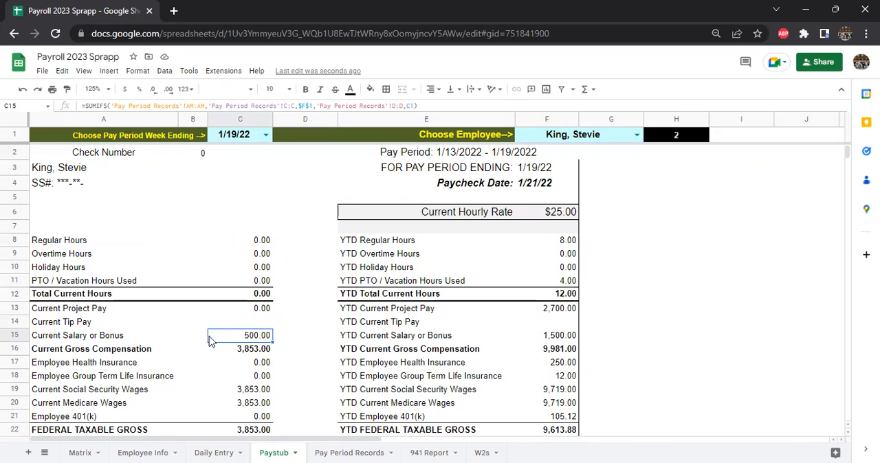
{"action": "left_click", "coordinate": [86, 329]}
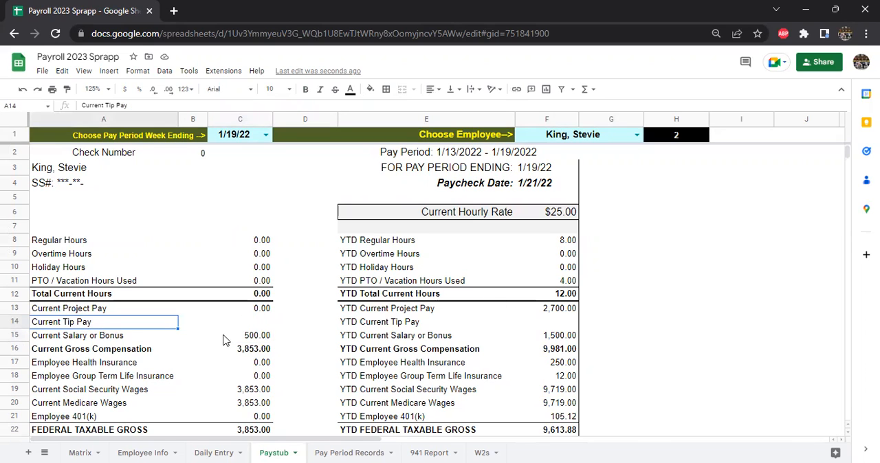
{"action": "left_click", "coordinate": [262, 326]}
{"action": "left_click", "coordinate": [256, 341]}
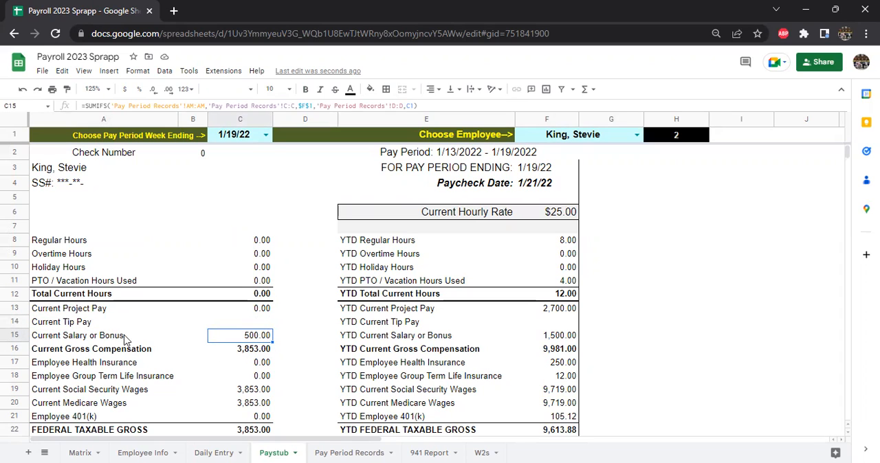
{"action": "left_click", "coordinate": [80, 328]}
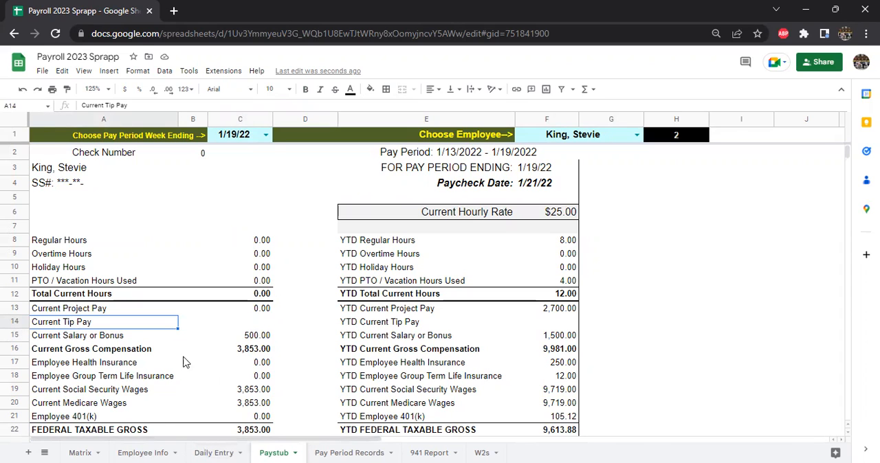
Step: Search the Pay Period Records sheet for "tip" and identify the column letter of the Tips column
{"action": "left_click", "coordinate": [332, 449]}
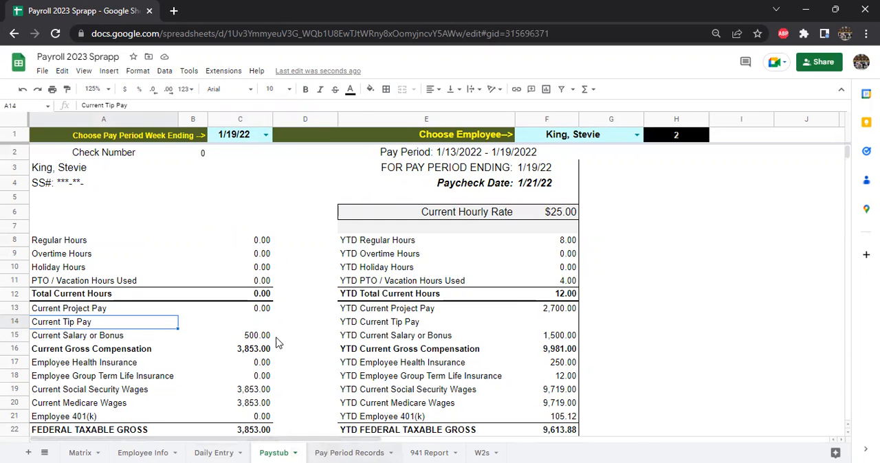
{"action": "left_click", "coordinate": [17, 172]}
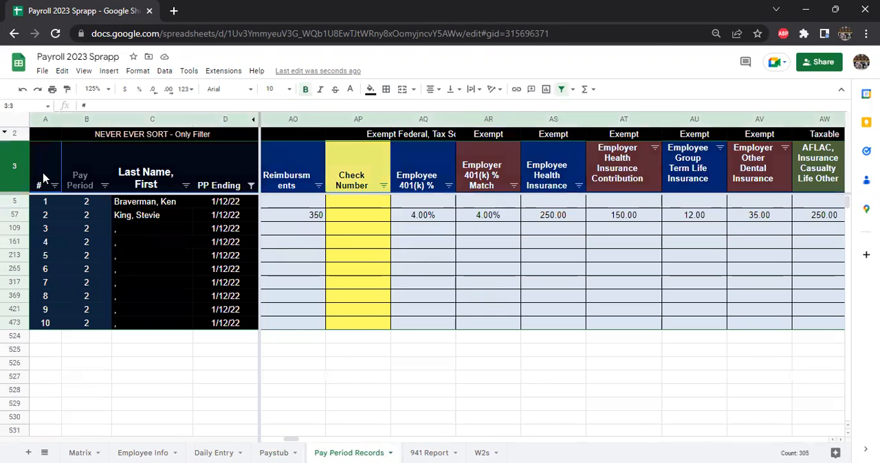
{"action": "key", "text": "ctrl+f"}
{"action": "type", "text": "tip"}
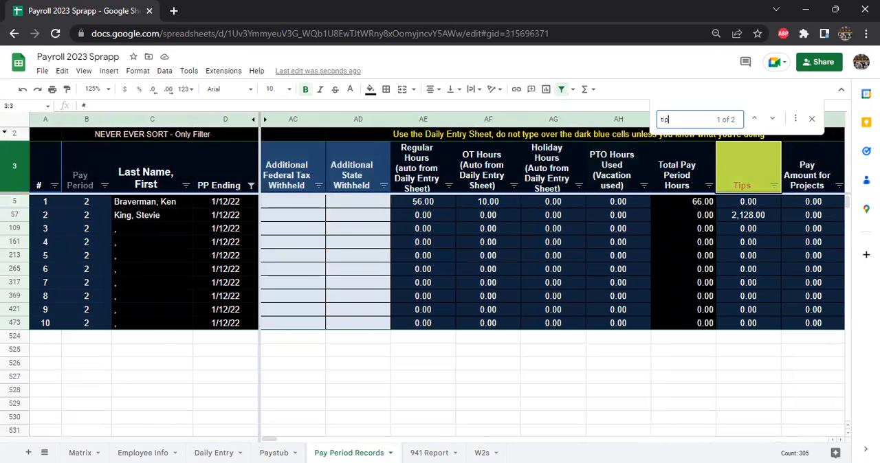
{"action": "left_click_drag", "start_coordinate": [268, 440], "coordinate": [277, 440]}
{"action": "left_click", "coordinate": [489, 121]}
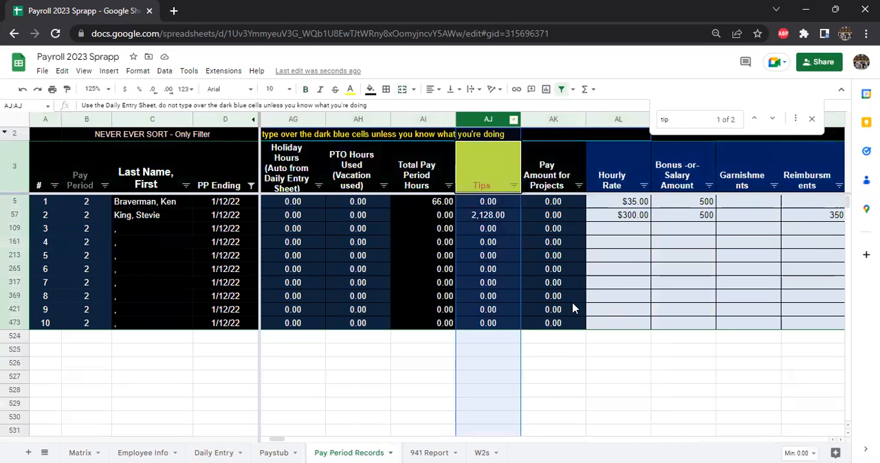
{"action": "left_click", "coordinate": [559, 337]}
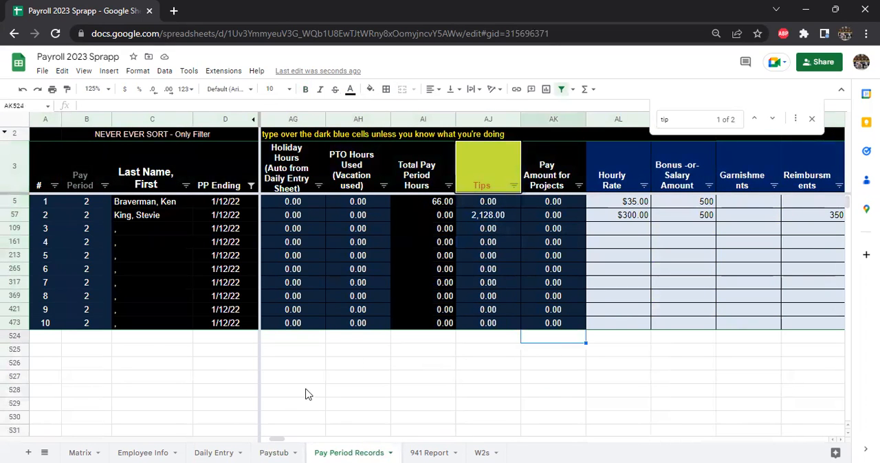
Step: Copy the current salary or bonus SUMIFS formula from the paystub into the Current Tip Pay amount cell C14
{"action": "left_click", "coordinate": [275, 453]}
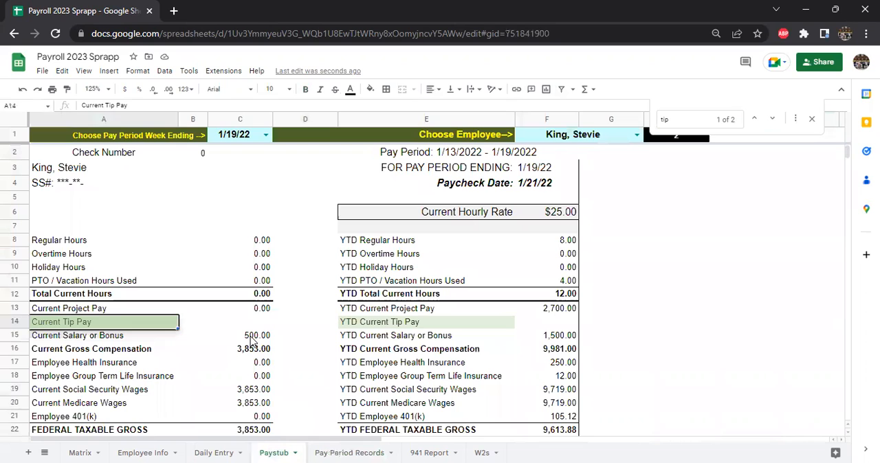
{"action": "left_click", "coordinate": [251, 339]}
{"action": "left_click_drag", "start_coordinate": [429, 107], "coordinate": [3, 90]}
{"action": "key", "text": "ctrl+c"}
{"action": "key", "text": "Escape"}
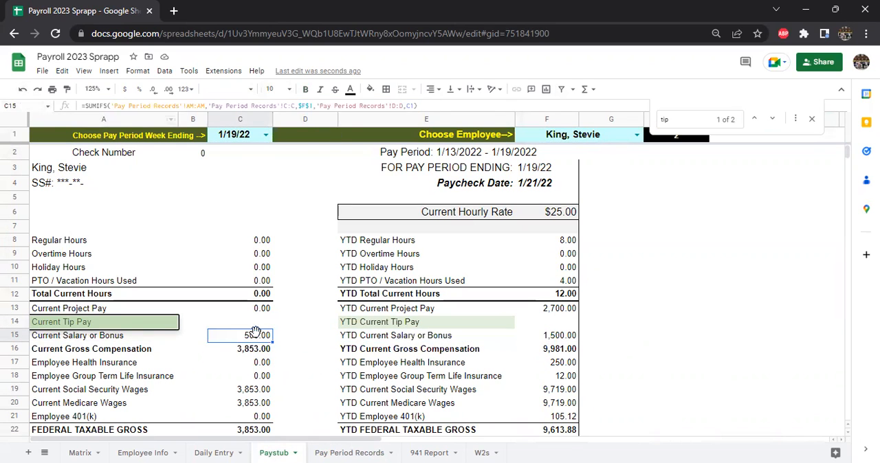
{"action": "left_click", "coordinate": [251, 324]}
{"action": "left_click", "coordinate": [120, 107]}
{"action": "key", "text": "ctrl+v"}
Step: Change the sum range of the Current Tip Pay formula to column AJ:AJ of Pay Period Records
{"action": "left_click", "coordinate": [192, 105]}
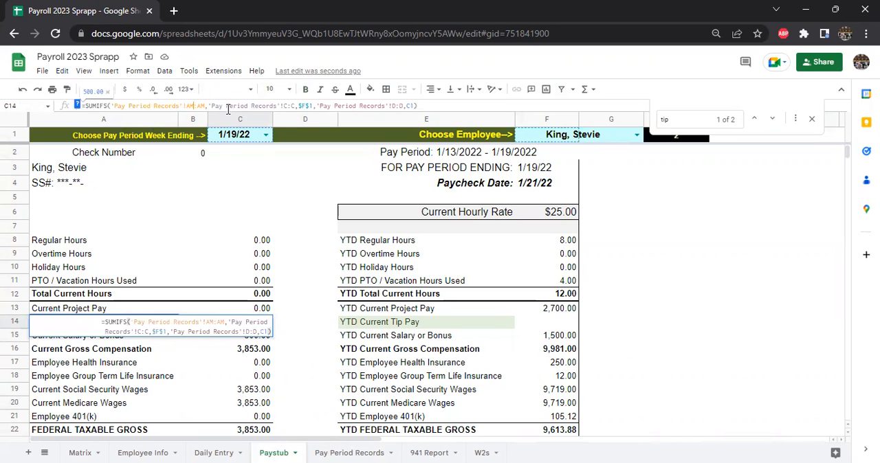
{"action": "key", "text": "BackSpace"}
{"action": "type", "text": "J"}
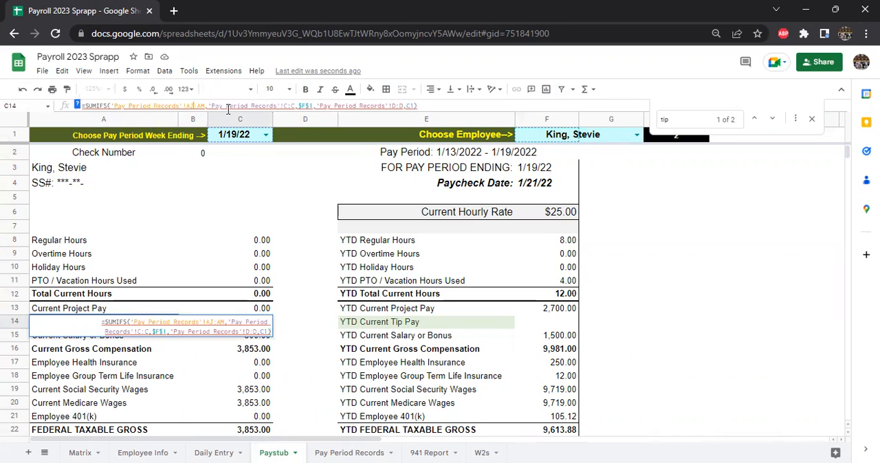
{"action": "key", "text": "BackSpace"}
{"action": "type", "text": "J"}
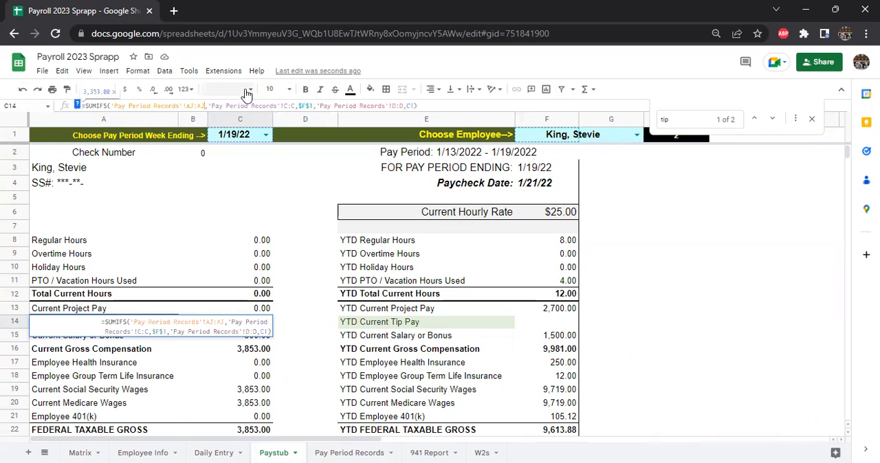
{"action": "key", "text": "Return"}
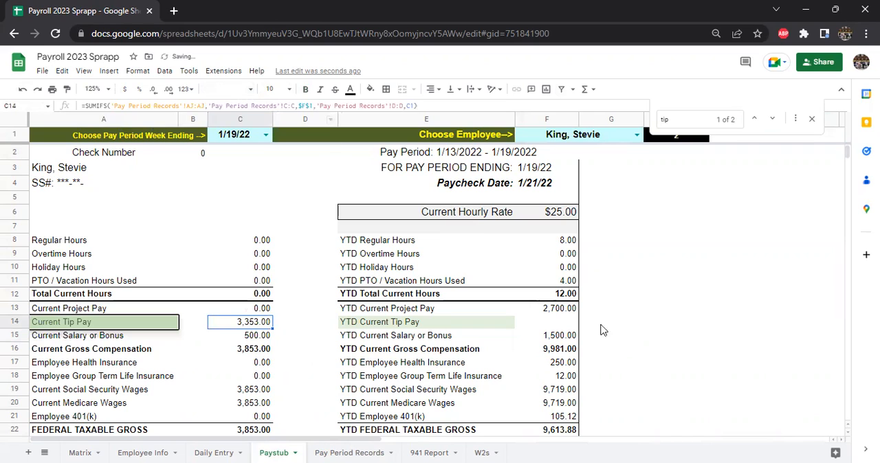
Step: Check the current tip pay and salary or bonus amounts together on the paystub
{"action": "left_click", "coordinate": [619, 349]}
{"action": "left_click_drag", "start_coordinate": [256, 322], "coordinate": [263, 335]}
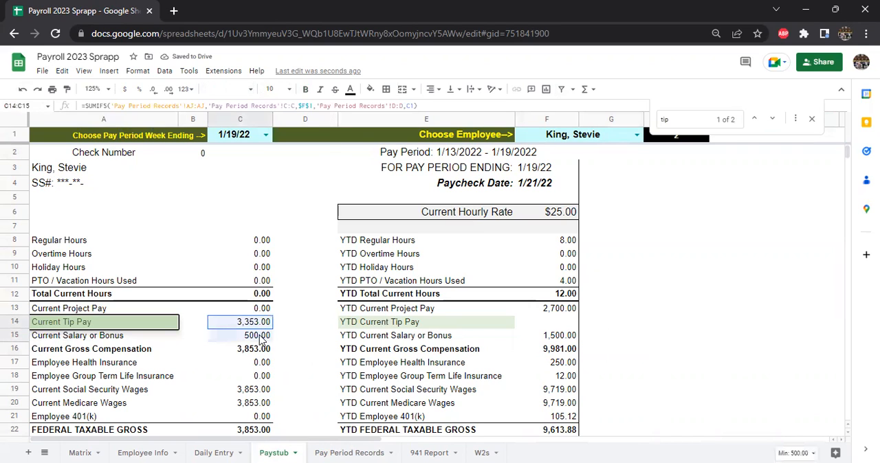
{"action": "left_click", "coordinate": [124, 326]}
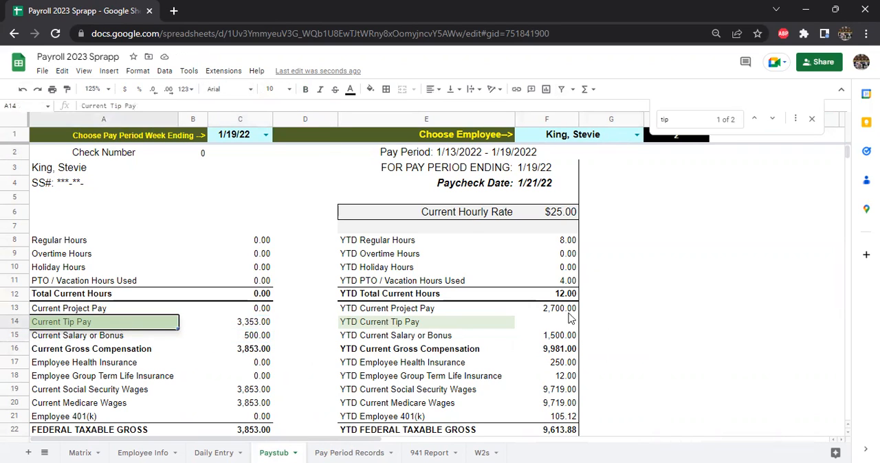
{"action": "left_click", "coordinate": [648, 326]}
Step: Look through the Pay Period Records columns beyond Tips for the YTD Tips column and close the search
{"action": "left_click", "coordinate": [550, 324]}
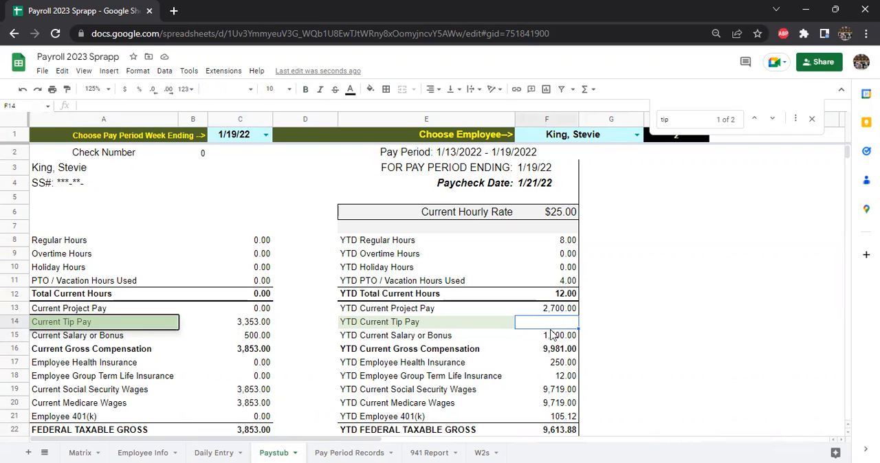
{"action": "left_click", "coordinate": [330, 453]}
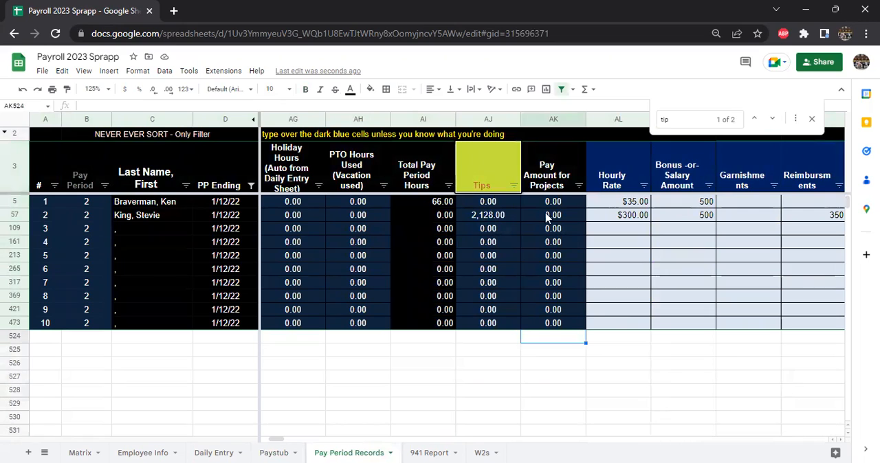
{"action": "left_click", "coordinate": [494, 171]}
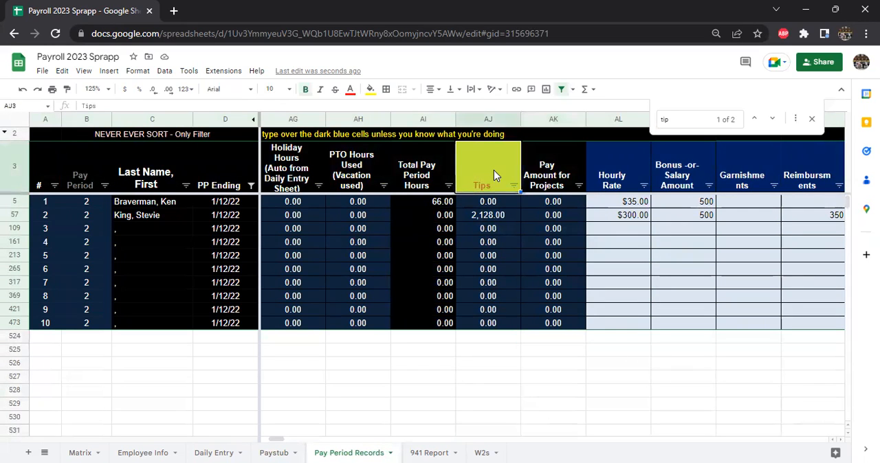
{"action": "key", "text": "Down"}
{"action": "key", "text": "Right"}
{"action": "key", "text": "Right"}
{"action": "key", "text": "Right"}
{"action": "key", "text": "Right"}
{"action": "key", "text": "Right"}
{"action": "key", "text": "Right"}
{"action": "key", "text": "Right"}
{"action": "key", "text": "Right"}
{"action": "key", "text": "Right"}
{"action": "key", "text": "Right"}
{"action": "key", "text": "Right"}
{"action": "key", "text": "Right"}
{"action": "key", "text": "Right"}
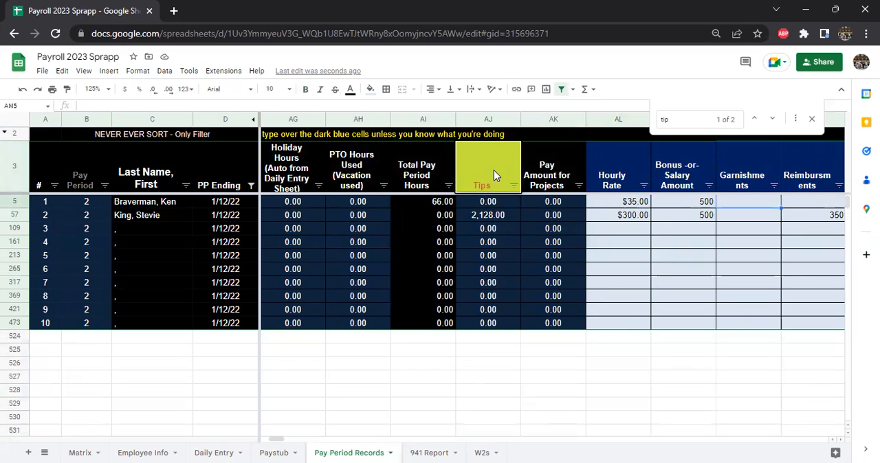
{"action": "key", "text": "Right"}
{"action": "key", "text": "Right"}
{"action": "key", "text": "Right"}
{"action": "key", "text": "Right"}
{"action": "key", "text": "Right"}
{"action": "key", "text": "Right"}
{"action": "key", "text": "Right"}
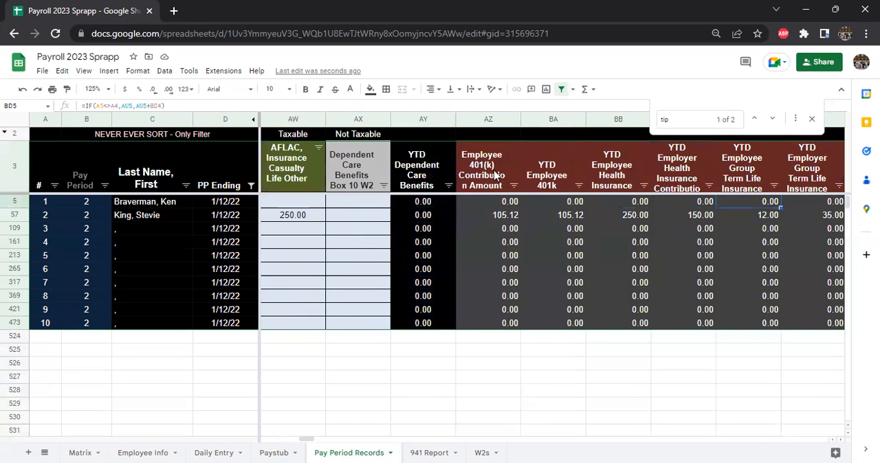
{"action": "key", "text": "Right"}
{"action": "key", "text": "Right"}
{"action": "key", "text": "Right"}
{"action": "key", "text": "Right"}
{"action": "key", "text": "Up"}
{"action": "key", "text": "Up"}
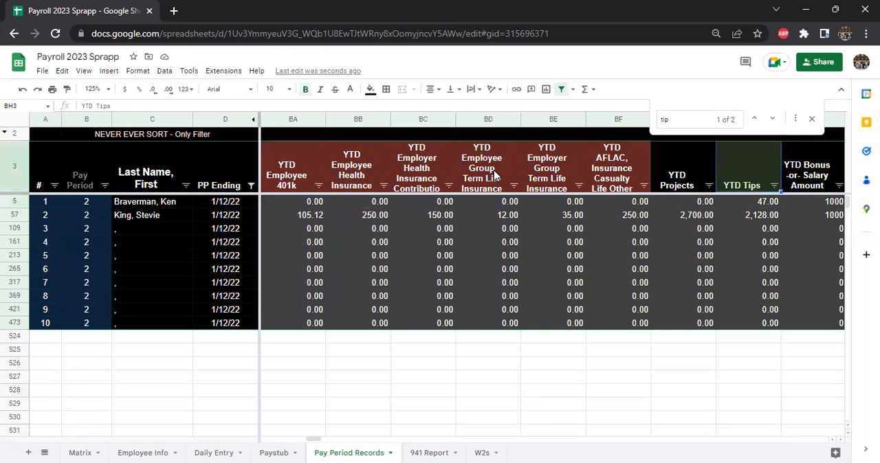
{"action": "left_click", "coordinate": [812, 119]}
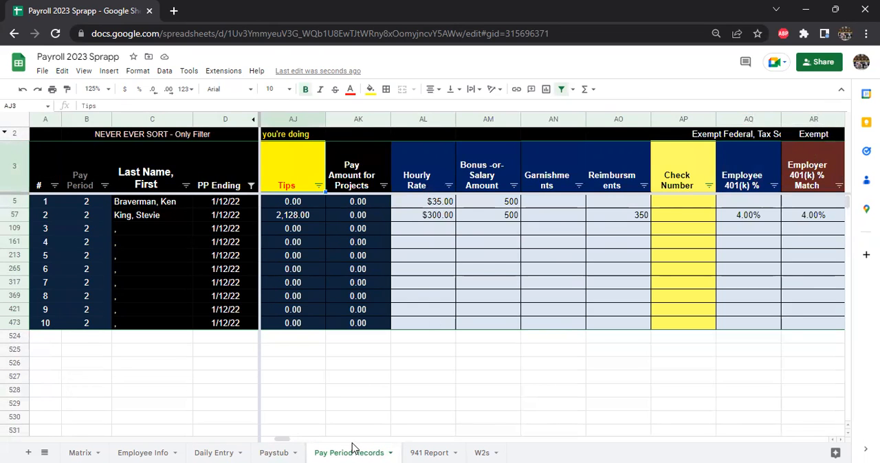
Step: Select the YTD Tips header in Pay Period Records to identify its column letter
{"action": "left_click", "coordinate": [679, 185]}
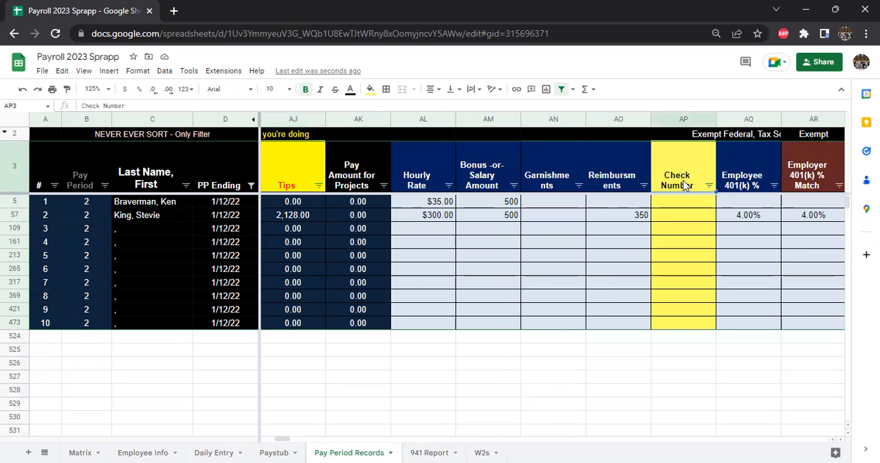
{"action": "key", "text": "Right"}
{"action": "key", "text": "Right"}
{"action": "key", "text": "Right"}
{"action": "key", "text": "Right"}
{"action": "key", "text": "Right"}
{"action": "key", "text": "Right"}
{"action": "key", "text": "Right"}
{"action": "key", "text": "Right"}
{"action": "key", "text": "Right"}
{"action": "key", "text": "Right"}
{"action": "key", "text": "Right"}
{"action": "key", "text": "Right"}
{"action": "key", "text": "Right"}
{"action": "key", "text": "Right"}
{"action": "key", "text": "Right"}
{"action": "key", "text": "Right"}
{"action": "key", "text": "Right"}
{"action": "key", "text": "Right"}
{"action": "key", "text": "Right"}
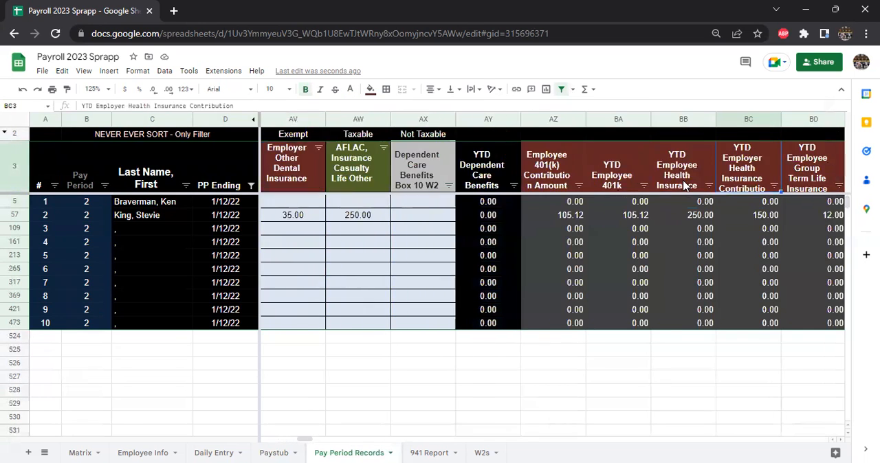
{"action": "key", "text": "Left"}
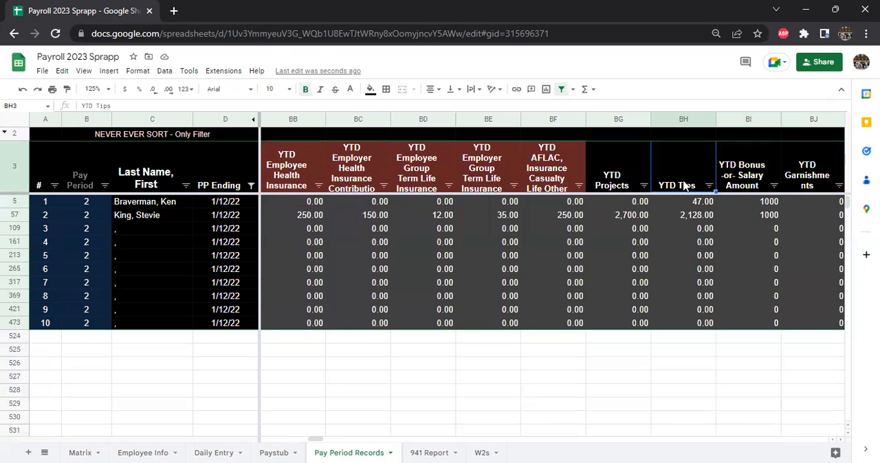
Step: Copy the YTD salary or bonus SUMIFS formula from the paystub into the YTD Current Tip Pay amount cell F14
{"action": "left_click", "coordinate": [282, 446]}
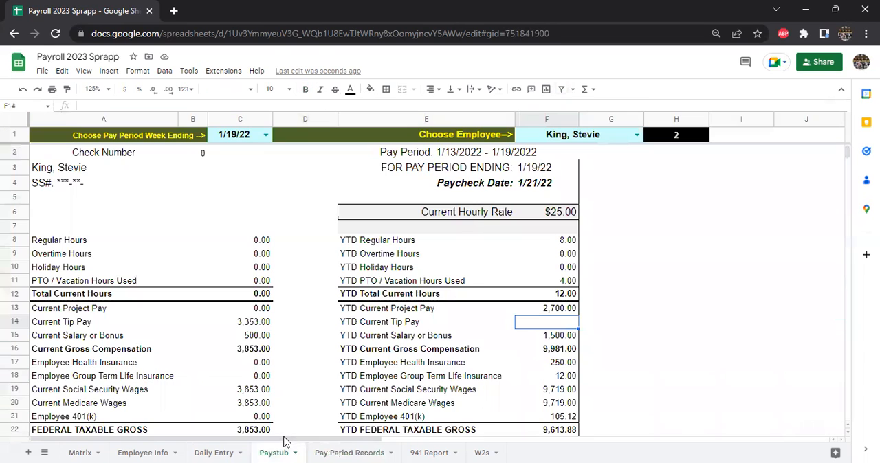
{"action": "left_click", "coordinate": [550, 339]}
{"action": "left_click_drag", "start_coordinate": [448, 104], "coordinate": [19, 100]}
{"action": "key", "text": "Escape"}
{"action": "left_click", "coordinate": [547, 322]}
{"action": "left_click", "coordinate": [130, 107]}
{"action": "type", "text": "=SUMIFS('Pay Period Records'!B:B,'Pay Period Records'!C:C,$F$1,'Pay Period Records'!D:D,C1)"}
Step: Change the sum range of the YTD Current Tip Pay formula to column BH:BH of Pay Period Records
{"action": "left_click", "coordinate": [221, 106]}
{"action": "key", "text": "Left"}
{"action": "key", "text": "Left"}
{"action": "key", "text": "Left"}
{"action": "key", "text": "Left"}
{"action": "key", "text": "Left"}
{"action": "key", "text": "Left"}
{"action": "key", "text": "Left"}
{"action": "key", "text": "BackSpace"}
{"action": "type", "text": "H"}
{"action": "key", "text": "Right"}
{"action": "key", "text": "Right"}
{"action": "key", "text": "Right"}
{"action": "key", "text": "BackSpace"}
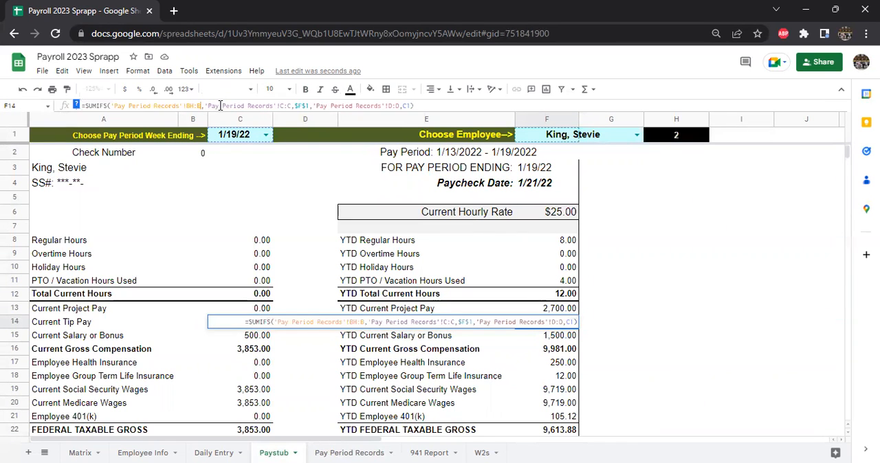
{"action": "type", "text": "H"}
{"action": "key", "text": "Return"}
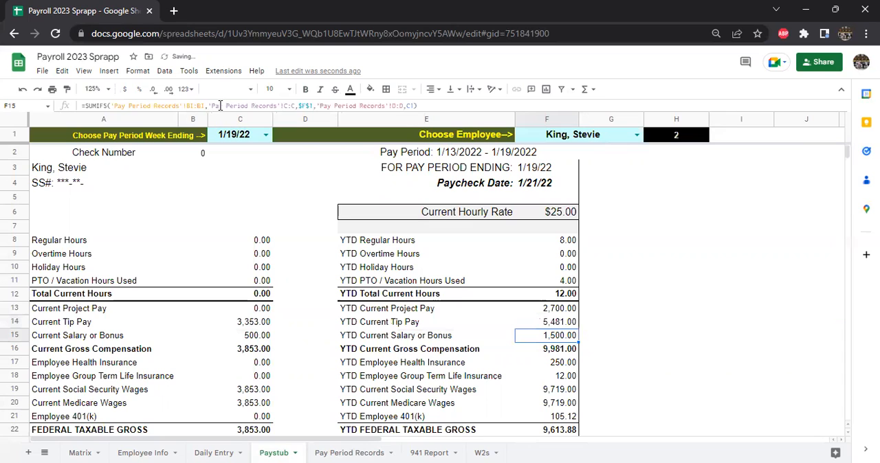
Step: Check the sum of the YTD project pay, tip pay and salary or bonus amounts in F13:F15
{"action": "left_click_drag", "start_coordinate": [565, 308], "coordinate": [583, 342]}
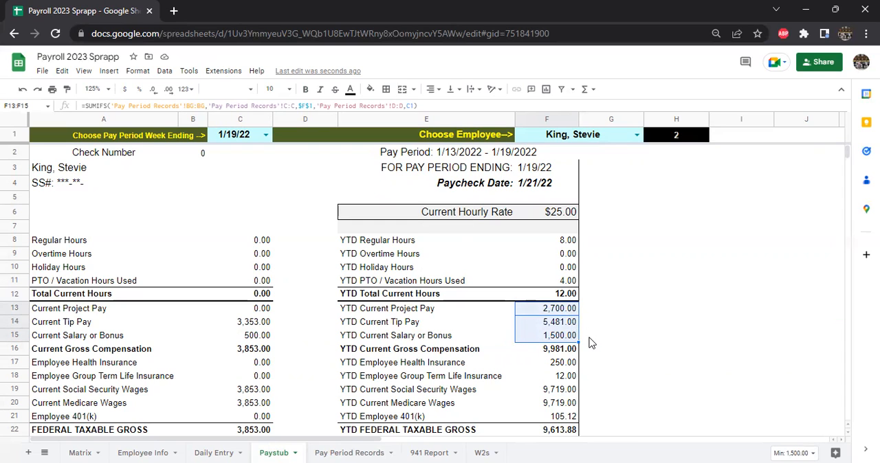
{"action": "left_click", "coordinate": [811, 451]}
{"action": "left_click", "coordinate": [773, 370]}
Step: Calculate the year-to-date hourly pay beside YTD Total Current Hours in G12 with the formula =12*25
{"action": "left_click", "coordinate": [557, 214]}
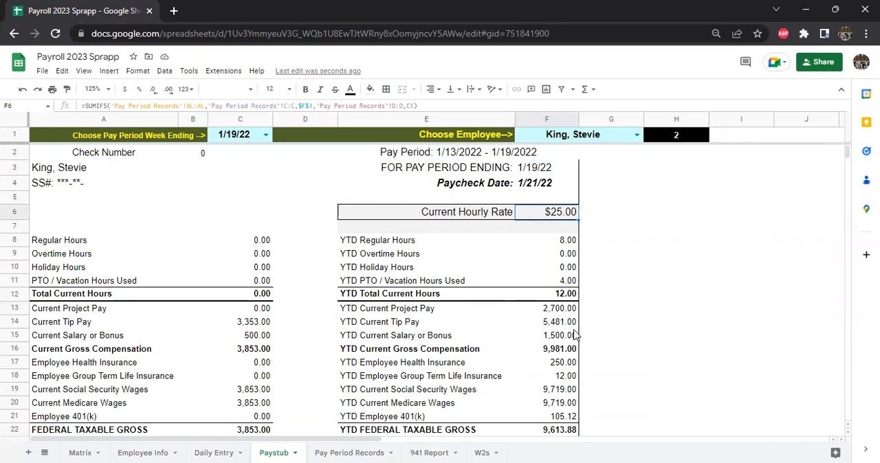
{"action": "left_click", "coordinate": [597, 296]}
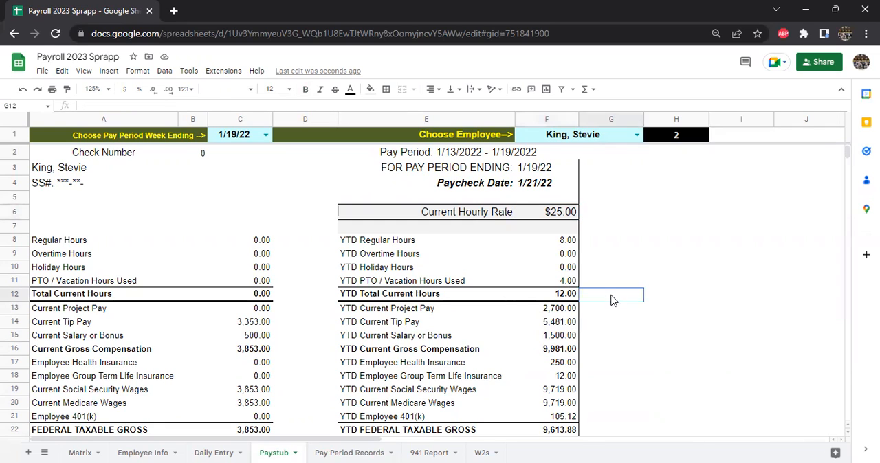
{"action": "type", "text": "=12*25"}
{"action": "key", "text": "Return"}
{"action": "key", "text": "Up"}
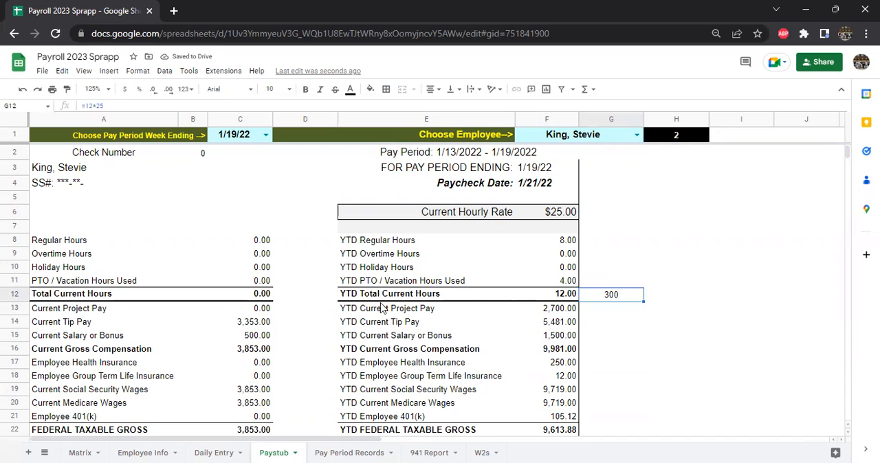
Step: Insert a row above Current Project Pay in row 13 and label it Total Hourly Compensation
{"action": "left_click", "coordinate": [14, 309]}
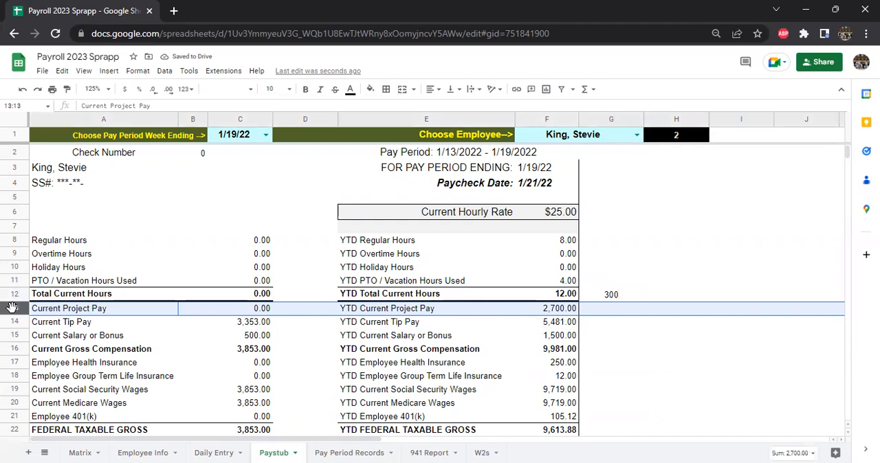
{"action": "right_click", "coordinate": [14, 309]}
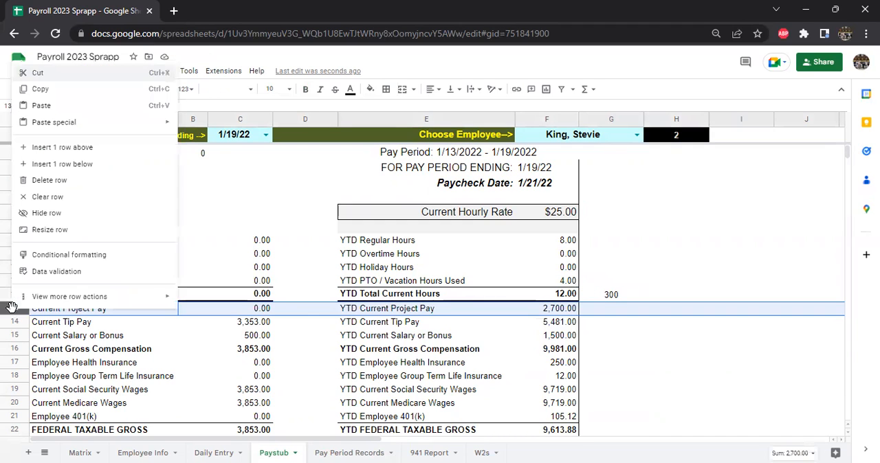
{"action": "left_click", "coordinate": [63, 148]}
{"action": "type", "text": "Total Hourly Com"}
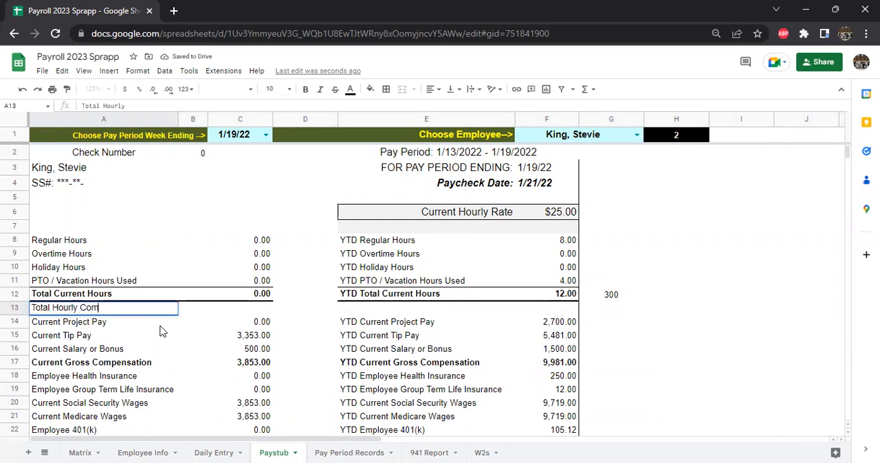
{"action": "type", "text": "penstaio"}
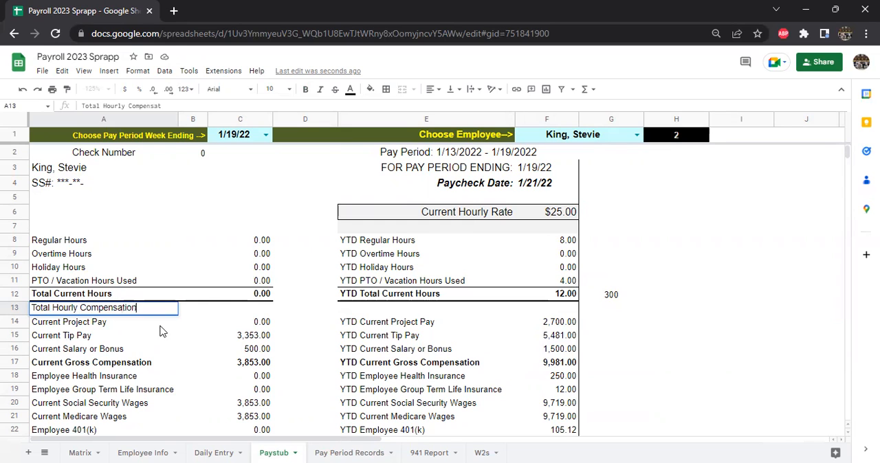
Step: Calculate Total Hourly Compensation in C13 by multiplying Total Current Hours in C12 by the Current Hourly Rate in F6
{"action": "key", "text": "Tab"}
{"action": "key", "text": "Tab"}
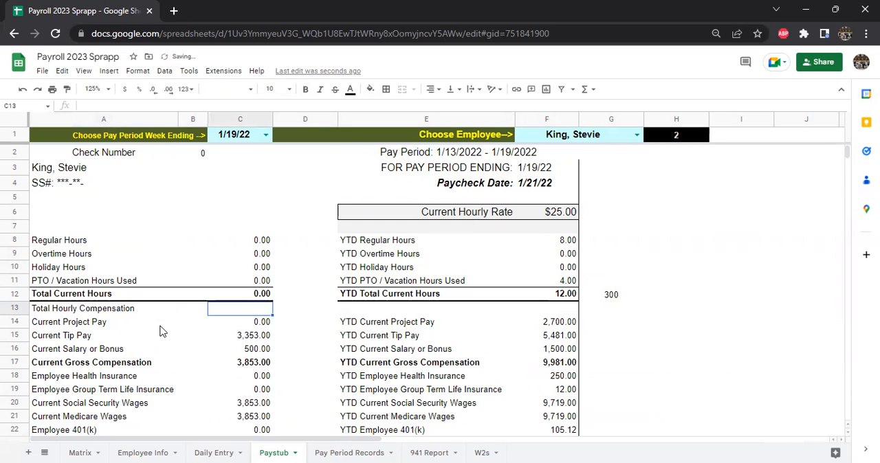
{"action": "type", "text": "=C12-"}
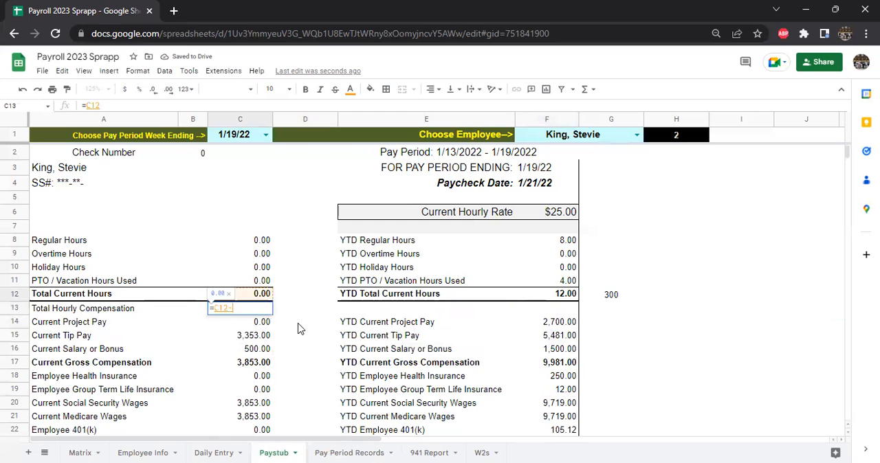
{"action": "key", "text": "BackSpace"}
{"action": "type", "text": "*"}
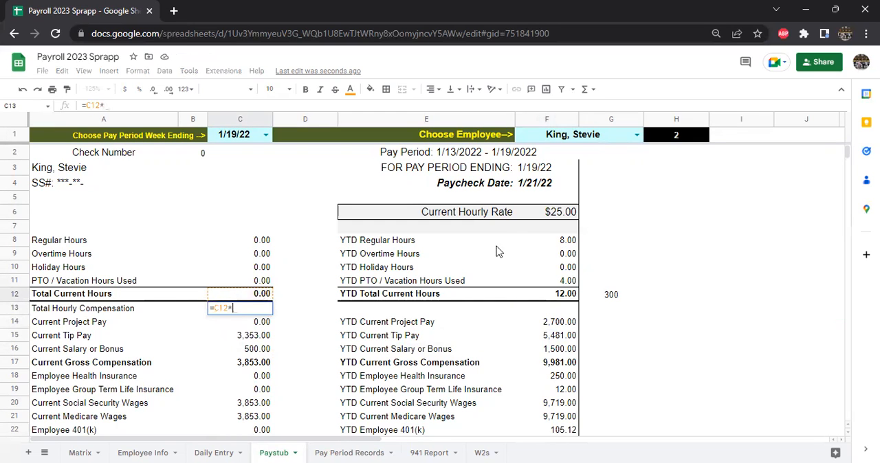
{"action": "left_click", "coordinate": [557, 216]}
{"action": "key", "text": "Return"}
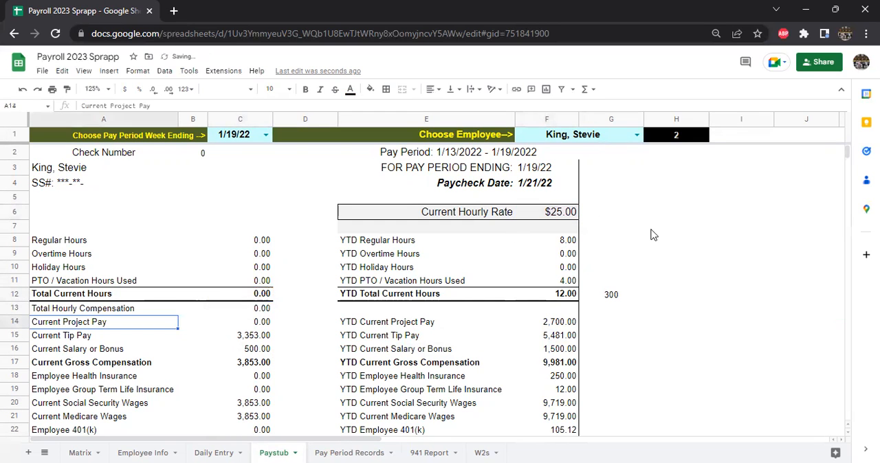
Step: Undo the Total Hourly Compensation row and the scratch calculation beside YTD Total Current Hours
{"action": "left_click", "coordinate": [569, 213]}
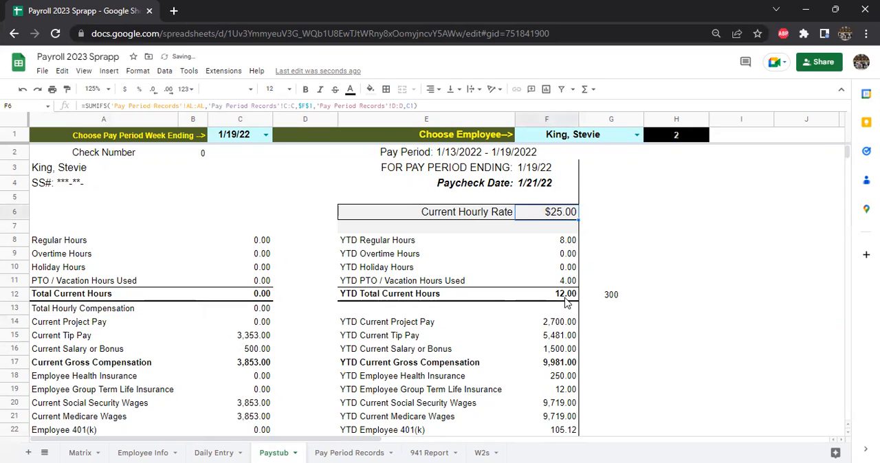
{"action": "left_click", "coordinate": [616, 298]}
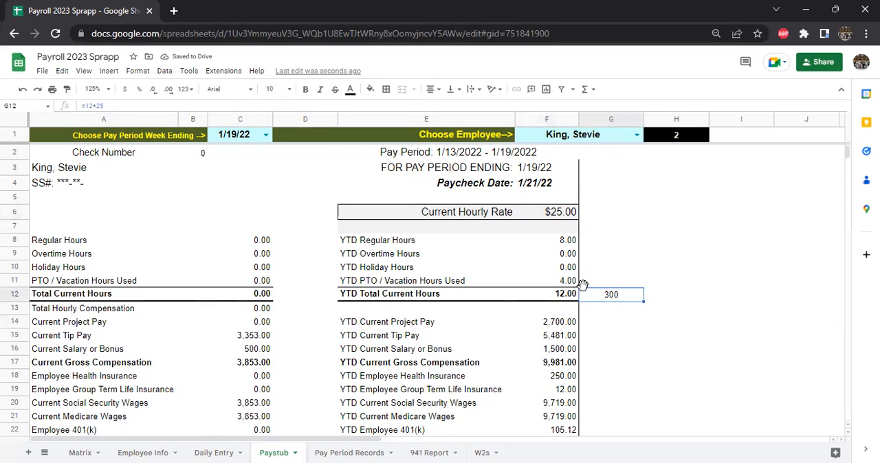
{"action": "key", "text": "ctrl+z"}
{"action": "key", "text": "ctrl+z"}
{"action": "key", "text": "ctrl+z"}
{"action": "key", "text": "ctrl+z"}
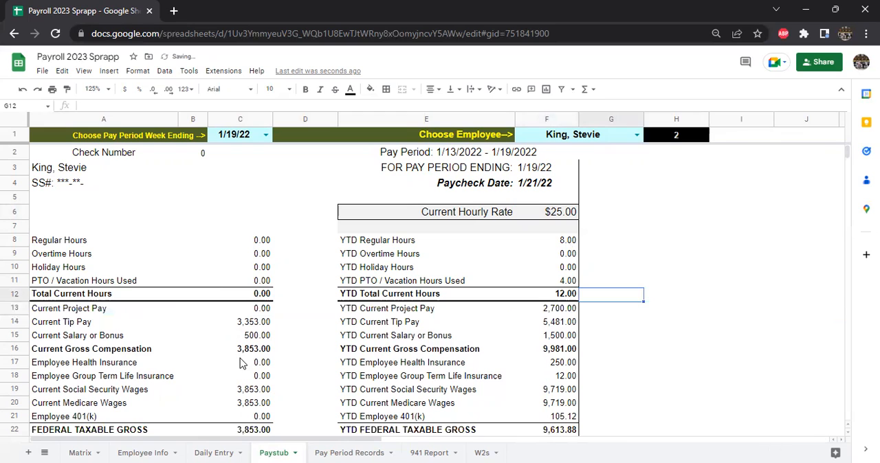
Step: Check the YTD project, tip and salary amounts against YTD gross compensation, total hours and the hourly rate
{"action": "left_click", "coordinate": [632, 322]}
{"action": "left_click_drag", "start_coordinate": [565, 310], "coordinate": [567, 339]}
{"action": "left_click", "coordinate": [569, 349]}
{"action": "left_click", "coordinate": [569, 297]}
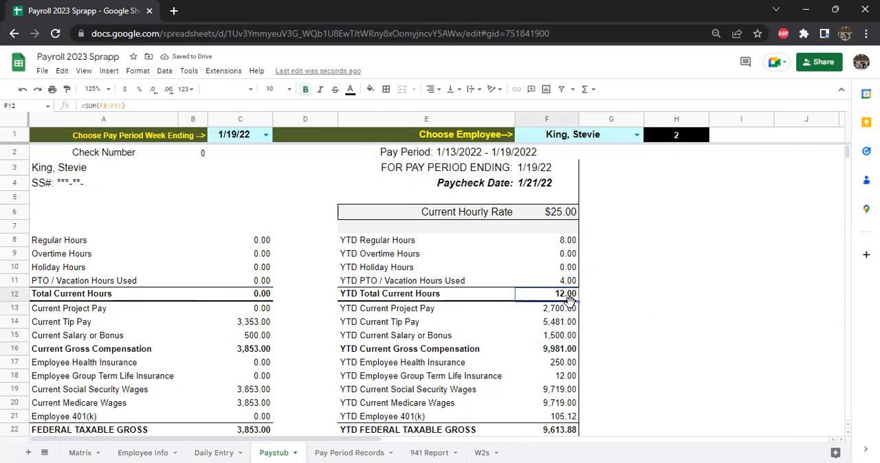
{"action": "left_click", "coordinate": [567, 212]}
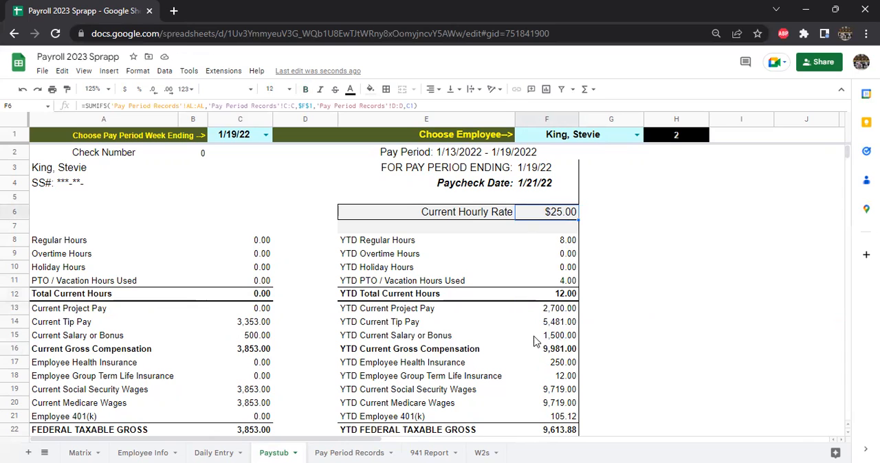
{"action": "left_click", "coordinate": [565, 297]}
{"action": "left_click", "coordinate": [558, 352]}
Step: Add a bottom border across the Current Gross Compensation row, A16:F16
{"action": "left_click_drag", "start_coordinate": [78, 352], "coordinate": [522, 352]}
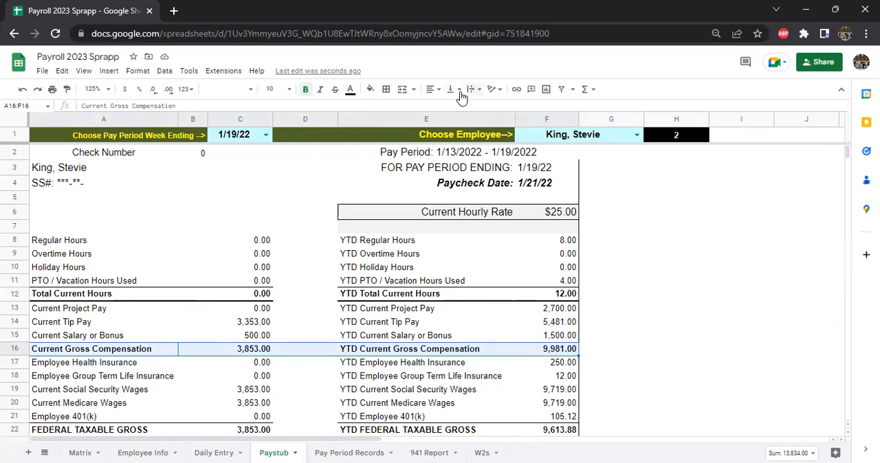
{"action": "left_click", "coordinate": [385, 89]}
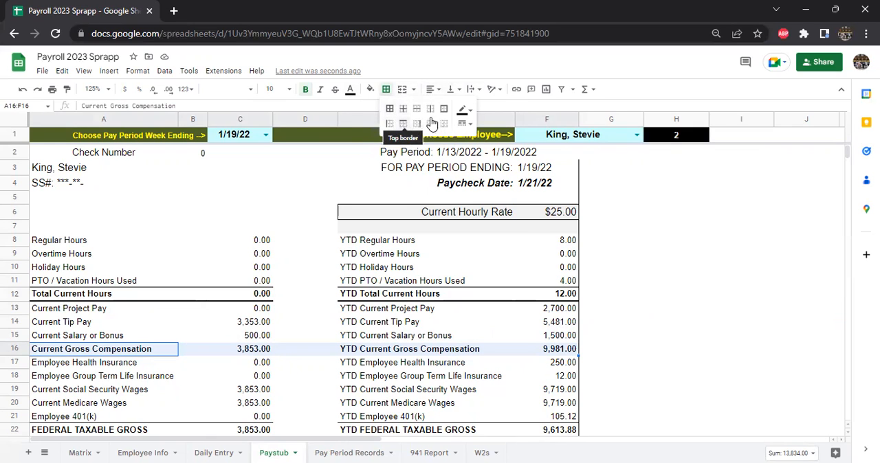
{"action": "left_click", "coordinate": [676, 323]}
Step: Examine the paystub deduction rows, including OR Worker's Benefit Fund and AFLAC, Insurance Casualty Life Other
{"action": "scroll", "coordinate": [428, 328], "scroll_direction": "down", "scroll_amount": 2}
{"action": "scroll", "coordinate": [428, 329], "scroll_direction": "down", "scroll_amount": 2}
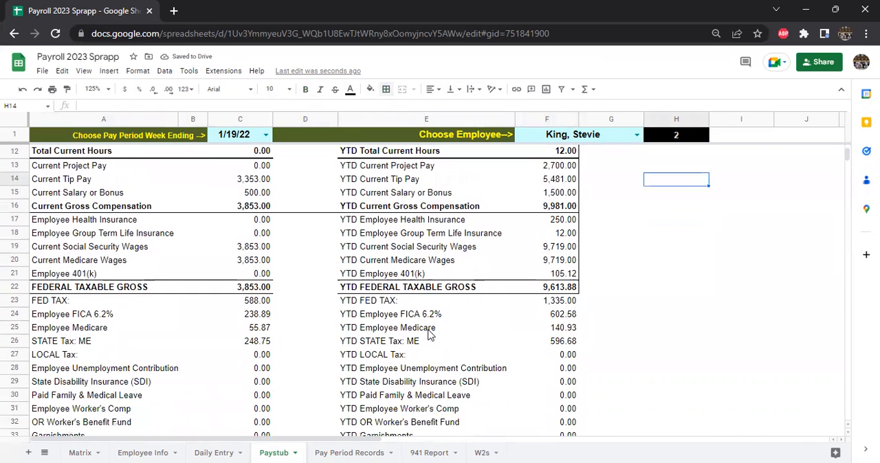
{"action": "scroll", "coordinate": [287, 301], "scroll_direction": "down", "scroll_amount": 2}
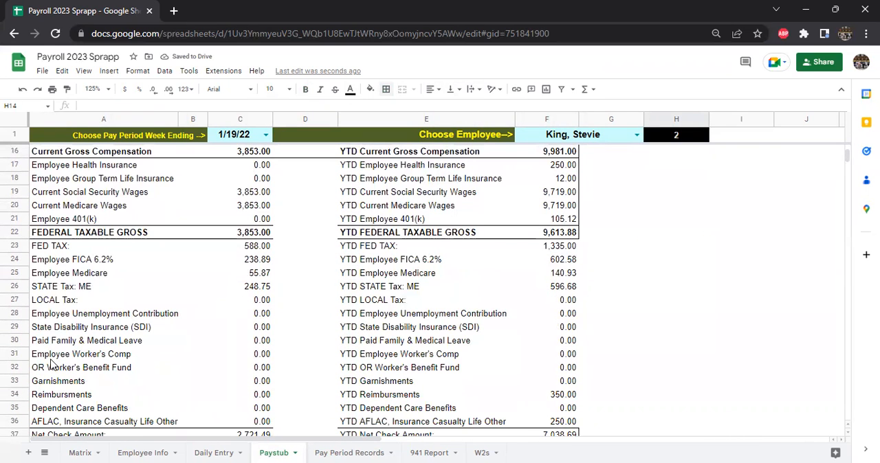
{"action": "left_click", "coordinate": [12, 369]}
{"action": "scroll", "coordinate": [14, 350], "scroll_direction": "down", "scroll_amount": 3}
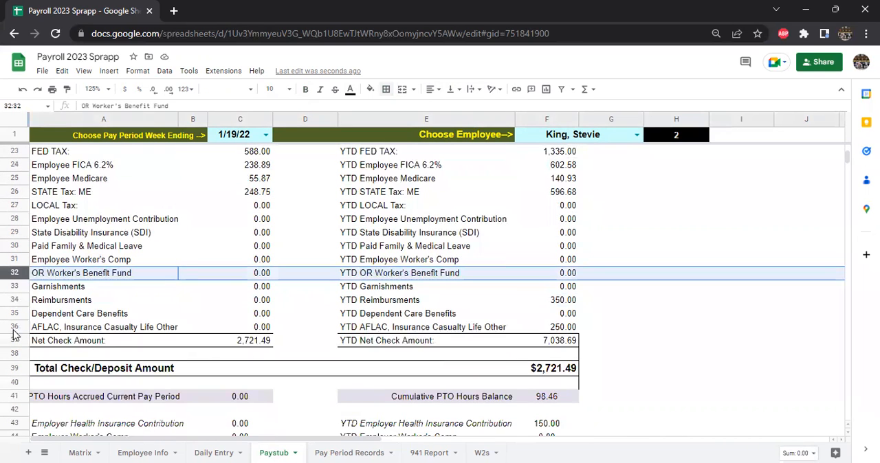
{"action": "scroll", "coordinate": [11, 275], "scroll_direction": "down", "scroll_amount": 4}
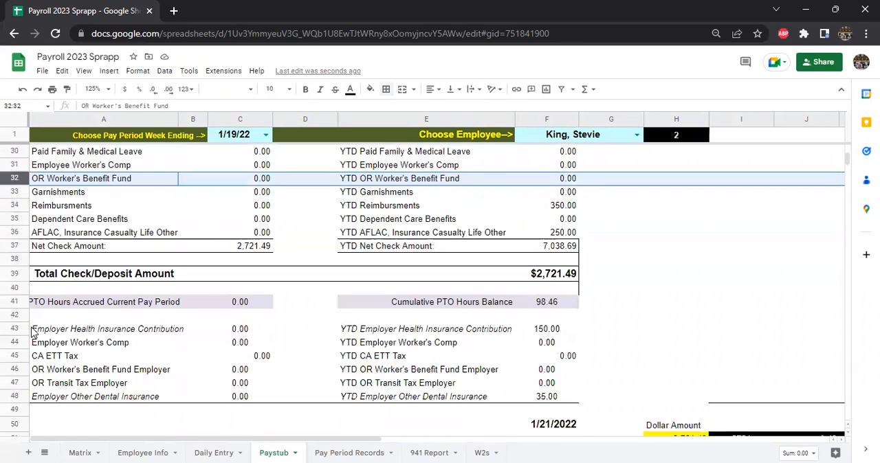
{"action": "left_click", "coordinate": [13, 192]}
{"action": "right_click", "coordinate": [12, 192]}
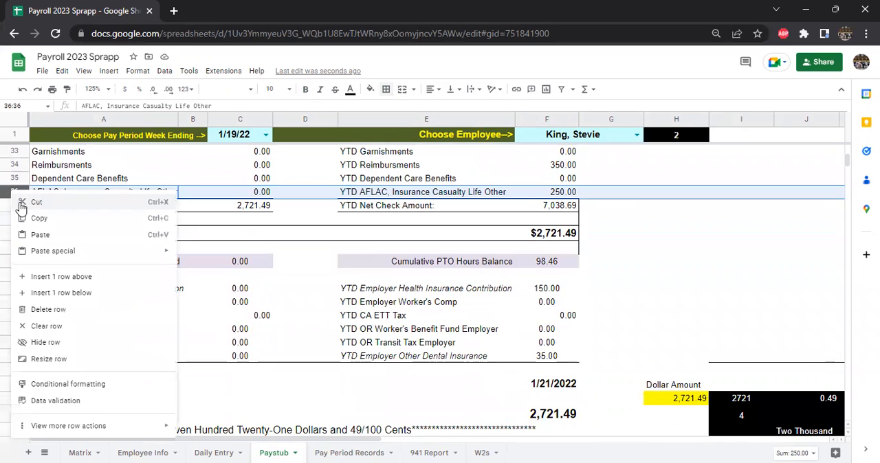
{"action": "left_click", "coordinate": [739, 235]}
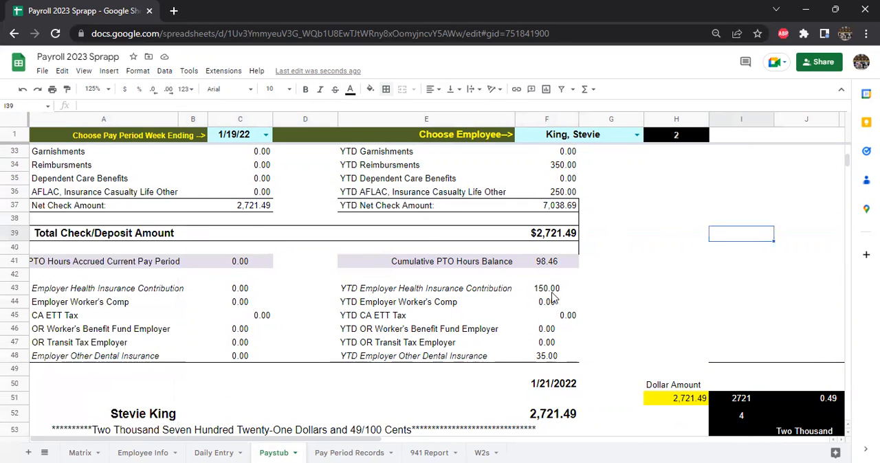
Step: Examine the CA ETT Tax, OR Worker's Benefit Fund Employer and OR Transit Tax Employer rows of the paystub
{"action": "scroll", "coordinate": [413, 294], "scroll_direction": "up", "scroll_amount": 1}
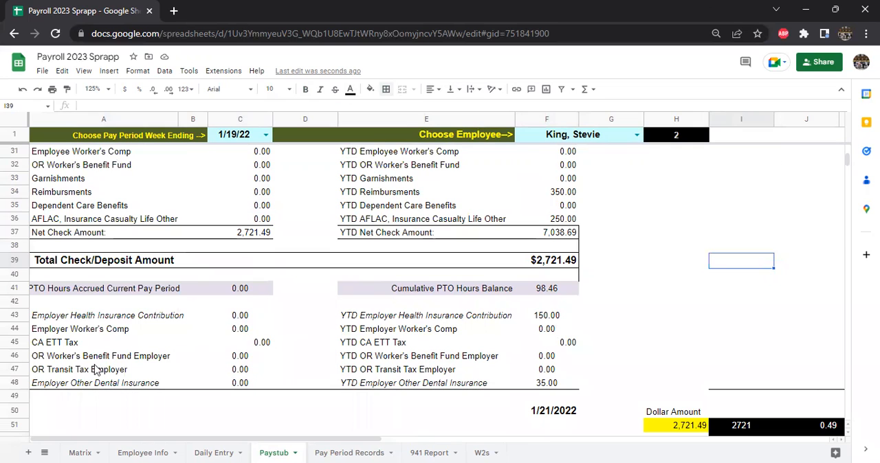
{"action": "left_click", "coordinate": [25, 347]}
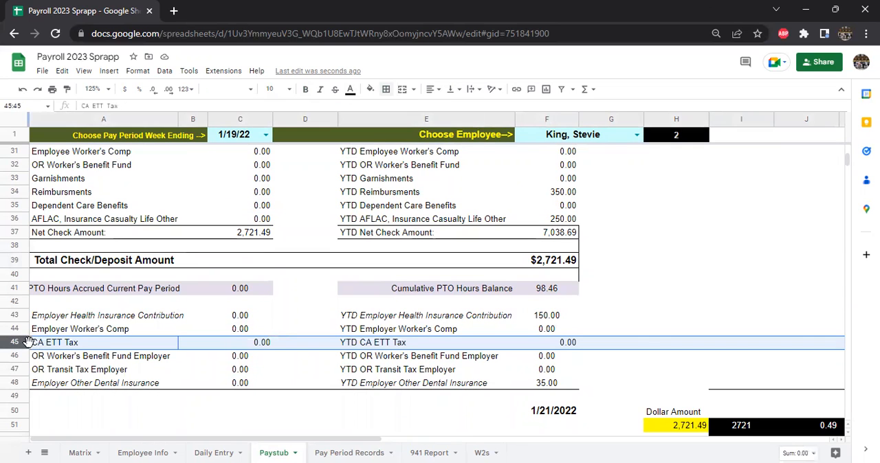
{"action": "left_click_drag", "start_coordinate": [15, 357], "coordinate": [17, 370]}
{"action": "scroll", "coordinate": [483, 346], "scroll_direction": "up", "scroll_amount": 3}
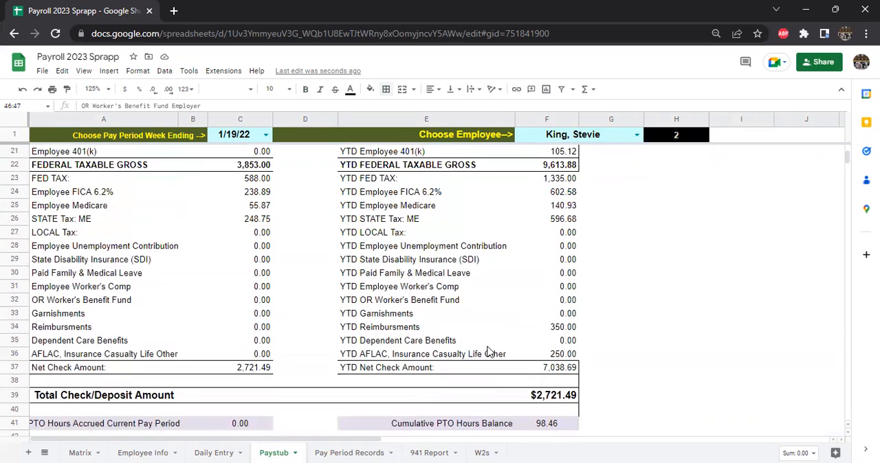
{"action": "scroll", "coordinate": [484, 337], "scroll_direction": "up", "scroll_amount": 5}
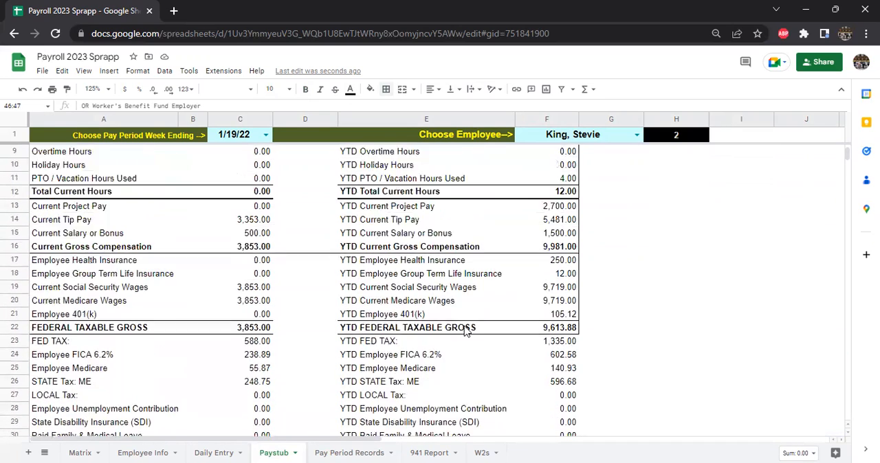
{"action": "scroll", "coordinate": [447, 323], "scroll_direction": "up", "scroll_amount": 1}
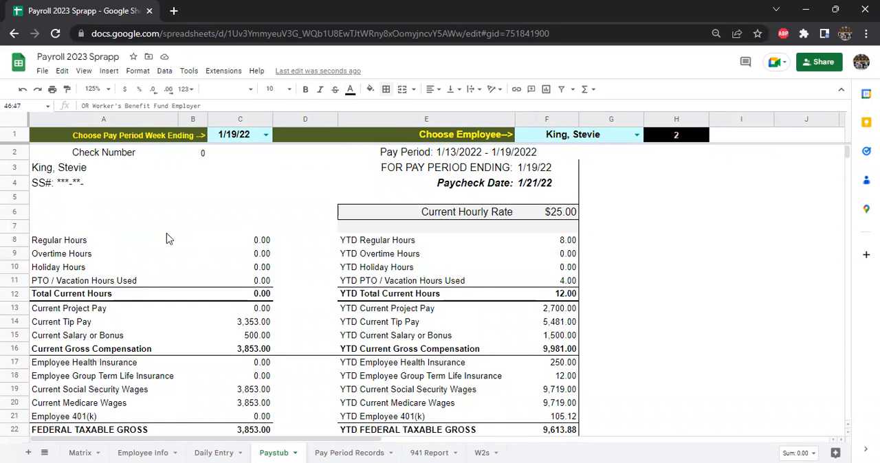
Step: Open the 941 Report sheet and set its zoom to 100%
{"action": "left_click", "coordinate": [416, 451]}
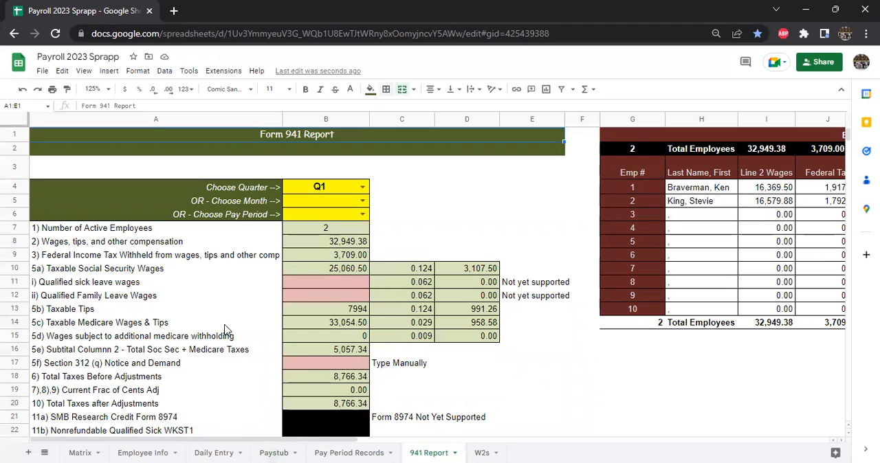
{"action": "left_click", "coordinate": [93, 89]}
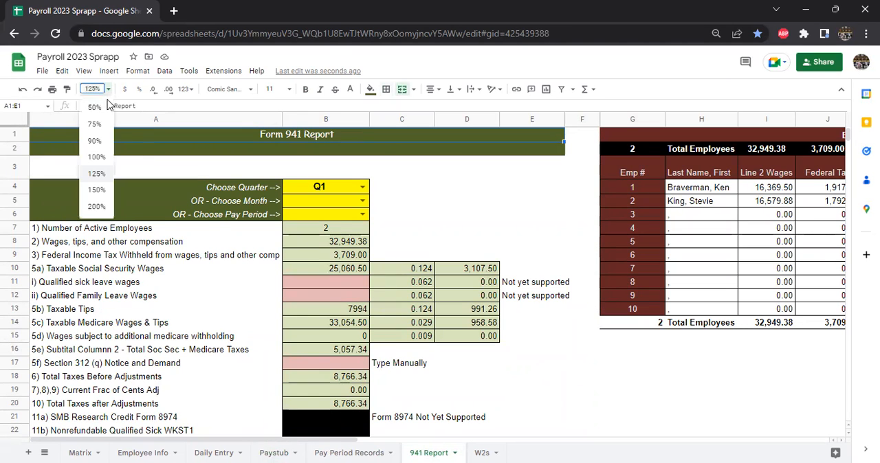
{"action": "left_click", "coordinate": [96, 157]}
{"action": "scroll", "coordinate": [325, 310], "scroll_direction": "down", "scroll_amount": 1}
{"action": "scroll", "coordinate": [326, 310], "scroll_direction": "up", "scroll_amount": 1}
Step: Switch the Form 941 report to Q2, review its lines, and set the quarter back to Q1
{"action": "left_click", "coordinate": [288, 171]}
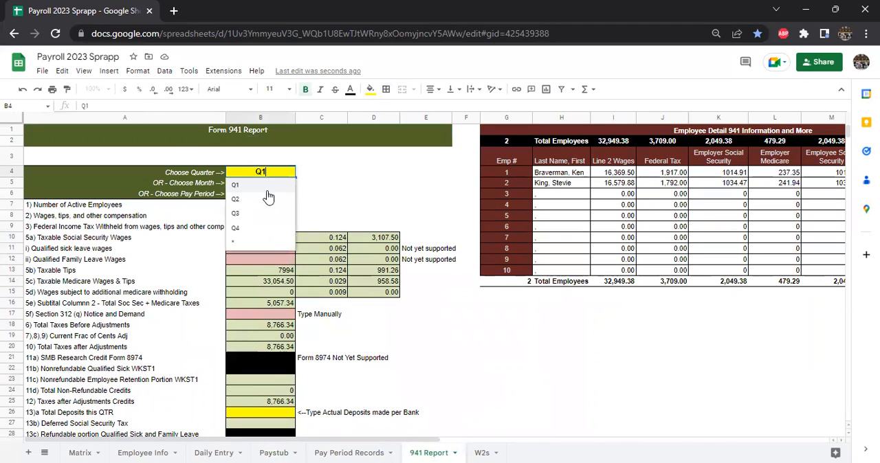
{"action": "left_click", "coordinate": [267, 200]}
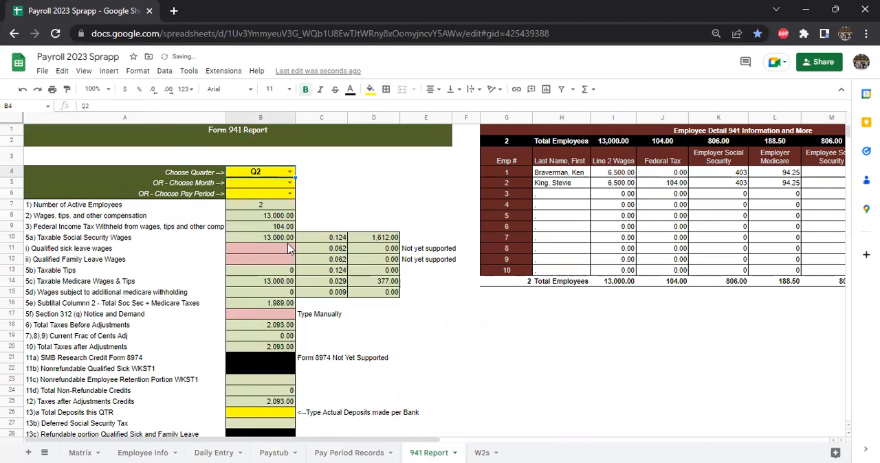
{"action": "scroll", "coordinate": [317, 343], "scroll_direction": "down", "scroll_amount": 2}
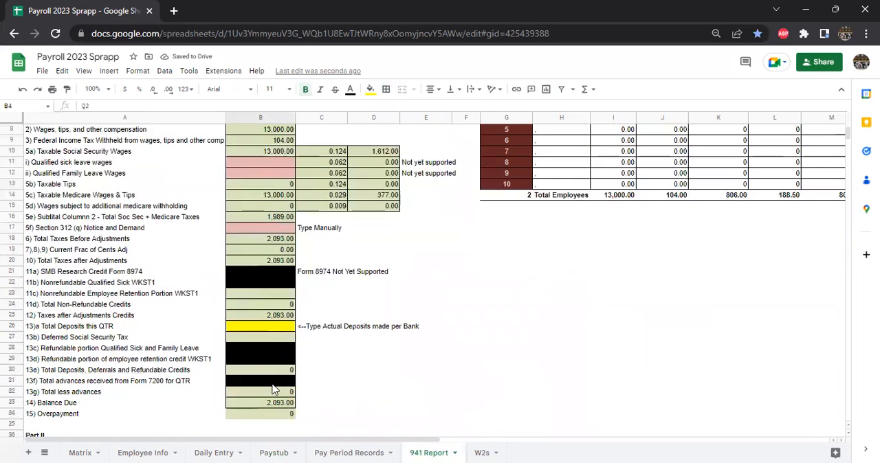
{"action": "scroll", "coordinate": [286, 354], "scroll_direction": "up", "scroll_amount": 2}
{"action": "left_click", "coordinate": [288, 172]}
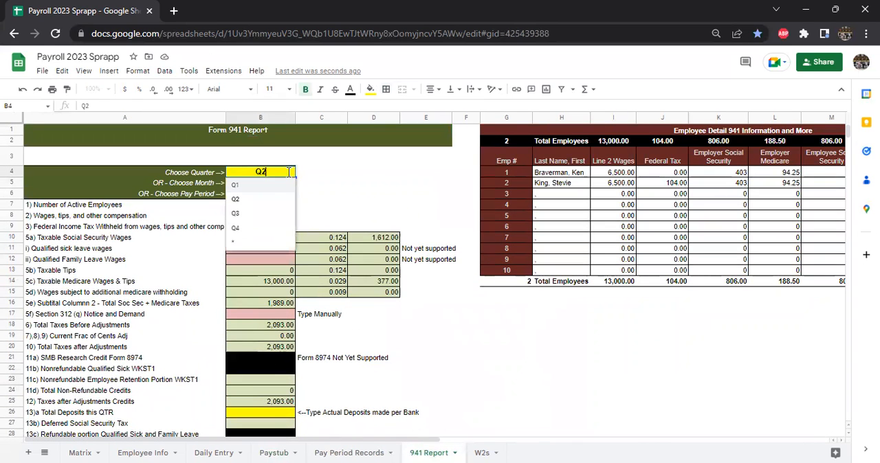
{"action": "left_click", "coordinate": [270, 191]}
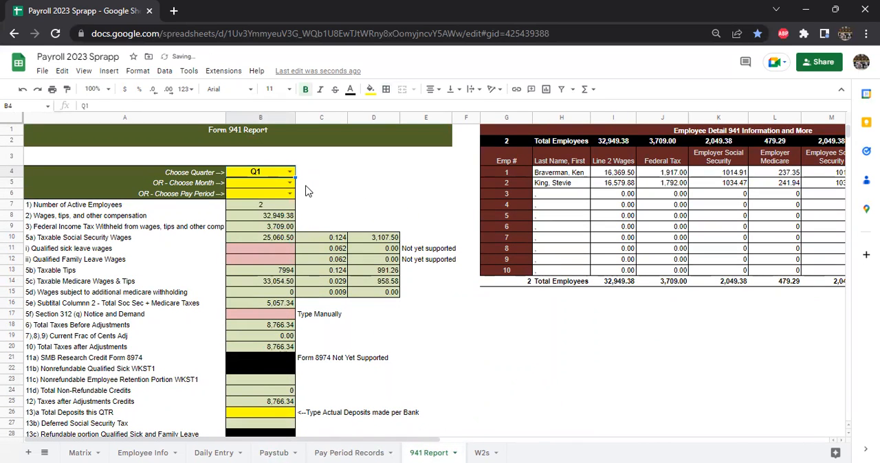
Step: Switch the Form 941 report to a monthly view by choosing Feb as the month and clearing the quarter
{"action": "left_click", "coordinate": [288, 183]}
{"action": "left_click", "coordinate": [238, 210]}
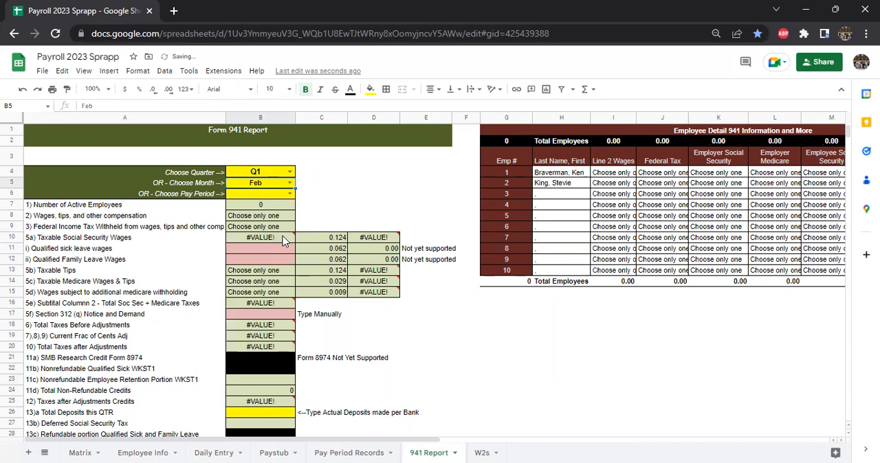
{"action": "left_click", "coordinate": [274, 176]}
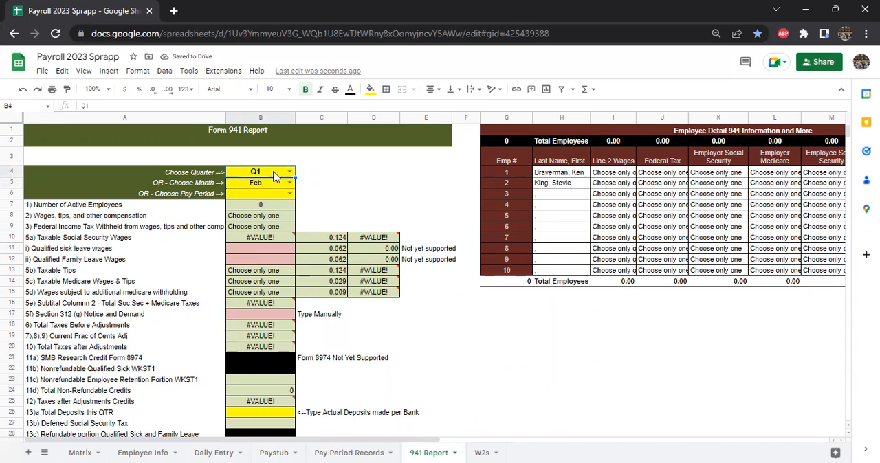
{"action": "key", "text": "Delete"}
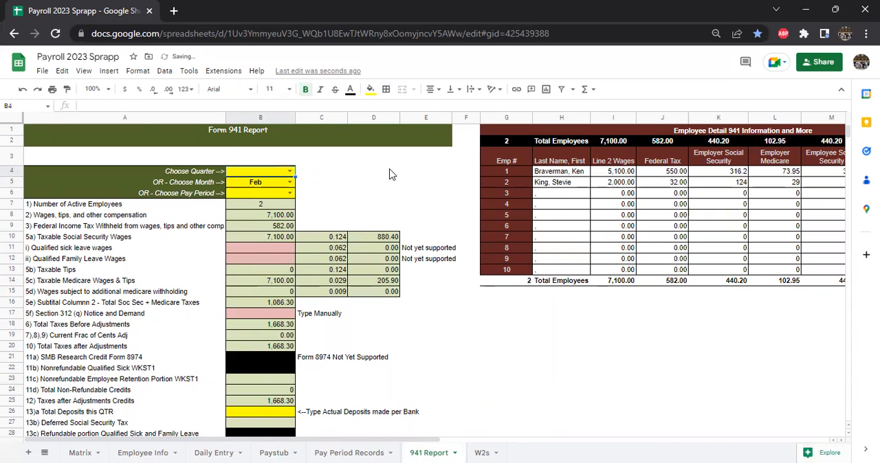
Step: Clear the month and run the Form 941 report for pay period 2/2/2022, with the sheet zoom at 125%
{"action": "left_click", "coordinate": [106, 89]}
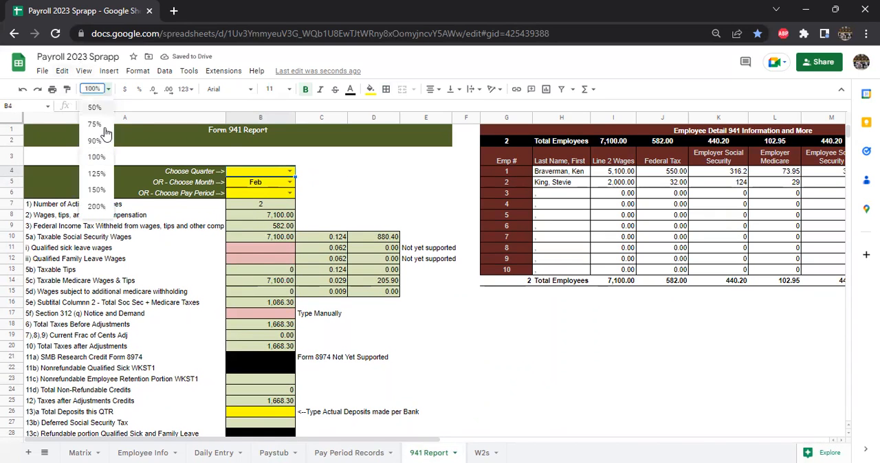
{"action": "left_click", "coordinate": [96, 143]}
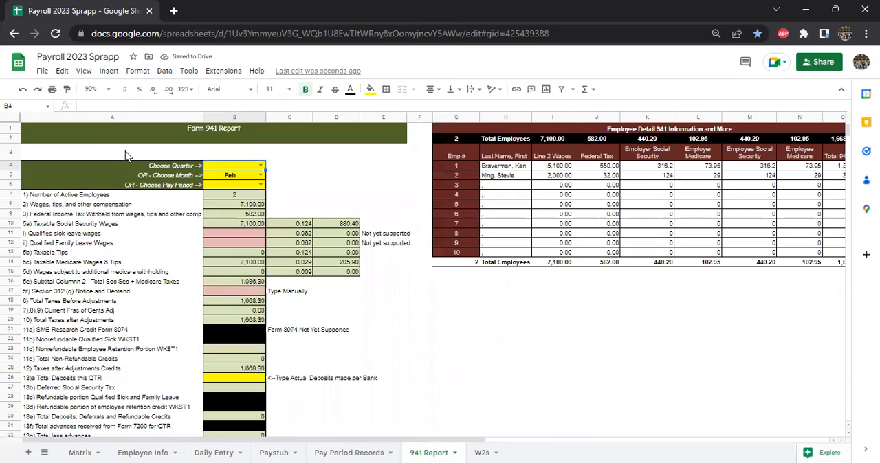
{"action": "left_click", "coordinate": [108, 90]}
{"action": "left_click", "coordinate": [96, 172]}
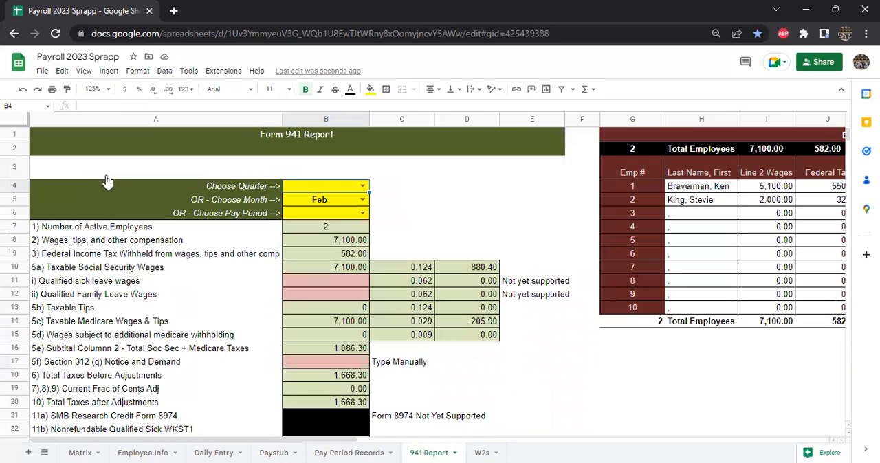
{"action": "key", "text": "Down"}
{"action": "key", "text": "Delete"}
{"action": "key", "text": "Down"}
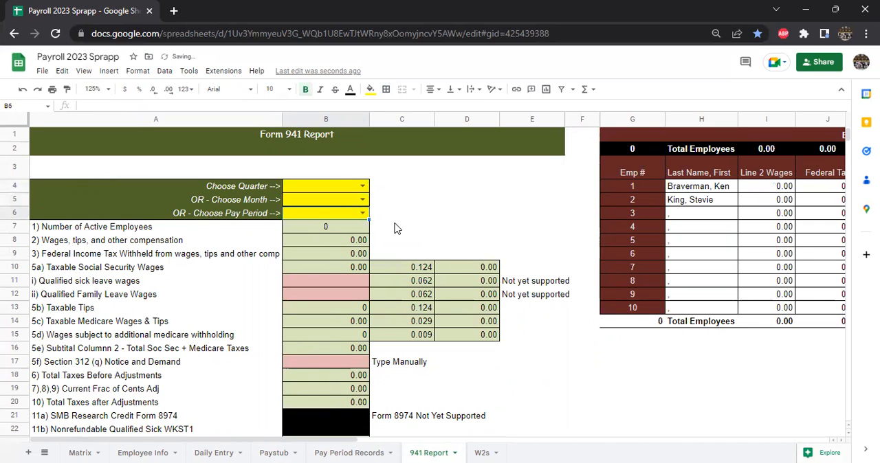
{"action": "left_click", "coordinate": [363, 214]}
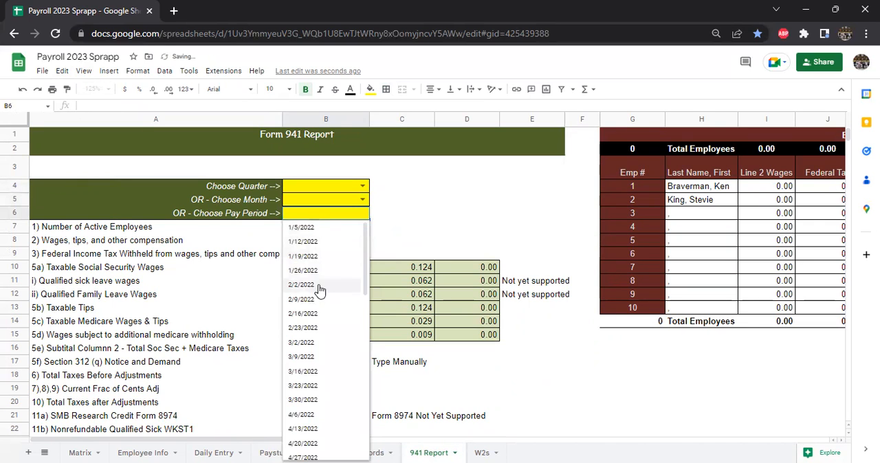
{"action": "left_click", "coordinate": [347, 286]}
{"action": "scroll", "coordinate": [420, 322], "scroll_direction": "down", "scroll_amount": 2}
{"action": "scroll", "coordinate": [404, 328], "scroll_direction": "up", "scroll_amount": 2}
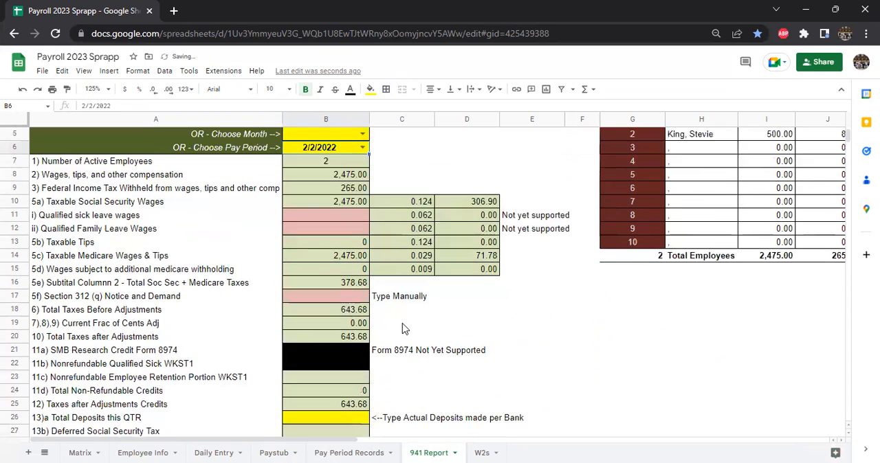
Step: Look over the Employee Detail 941 Information table and set the State and Local Withholding Report's state to ME
{"action": "left_click_drag", "start_coordinate": [357, 441], "coordinate": [587, 441]}
{"action": "left_click_drag", "start_coordinate": [62, 172], "coordinate": [598, 281]}
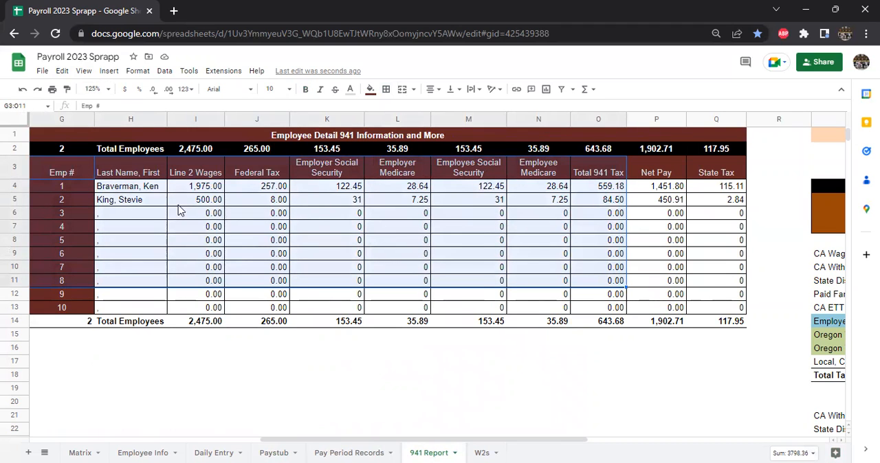
{"action": "left_click_drag", "start_coordinate": [552, 442], "coordinate": [739, 444]}
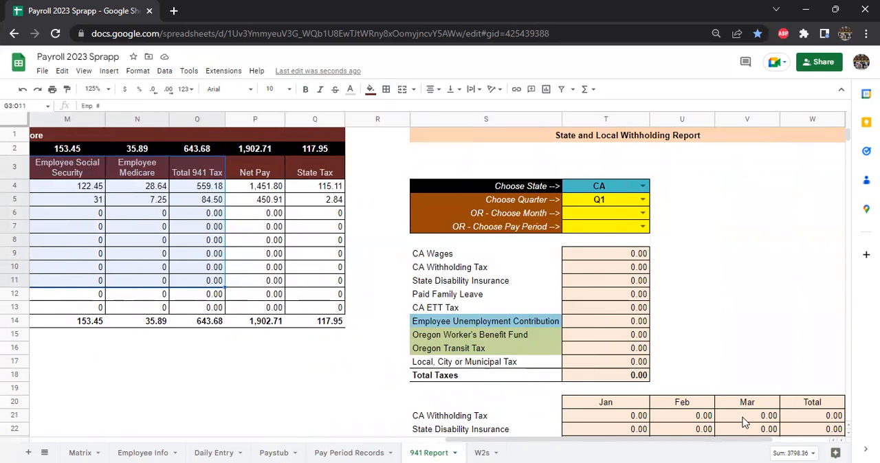
{"action": "left_click", "coordinate": [642, 186]}
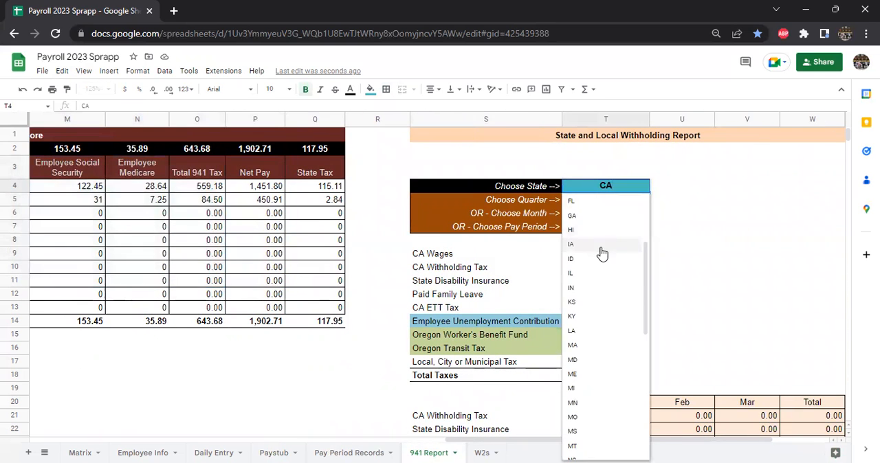
{"action": "scroll", "coordinate": [603, 252], "scroll_direction": "down", "scroll_amount": 3}
{"action": "left_click", "coordinate": [582, 310]}
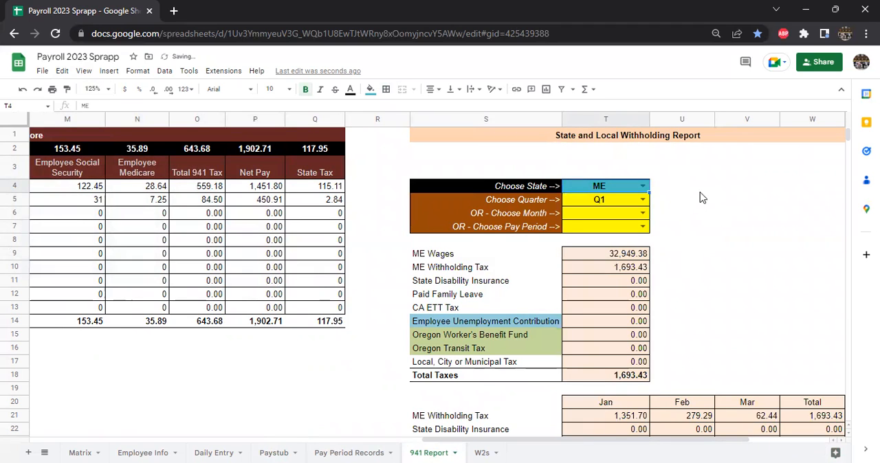
Step: Zoom the sheet to 90% and examine the ME report's tax rows, Oregon lines and monthly withholding table
{"action": "left_click", "coordinate": [107, 89]}
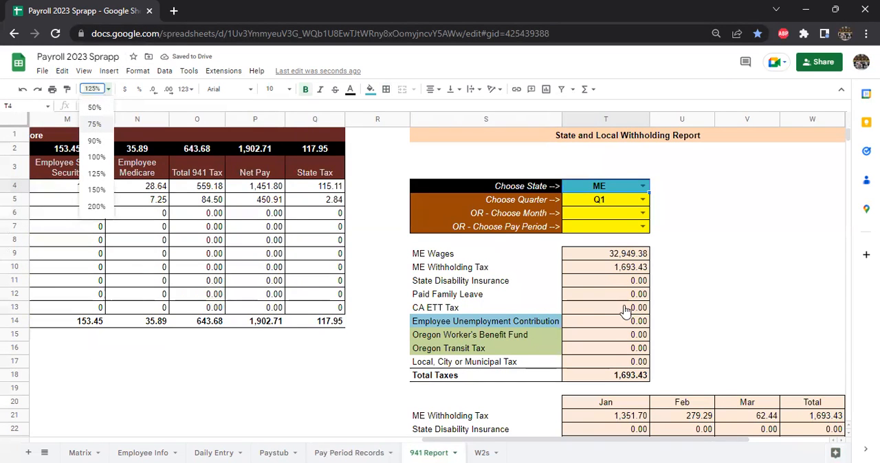
{"action": "scroll", "coordinate": [483, 302], "scroll_direction": "down", "scroll_amount": 2}
{"action": "scroll", "coordinate": [409, 199], "scroll_direction": "up", "scroll_amount": 1}
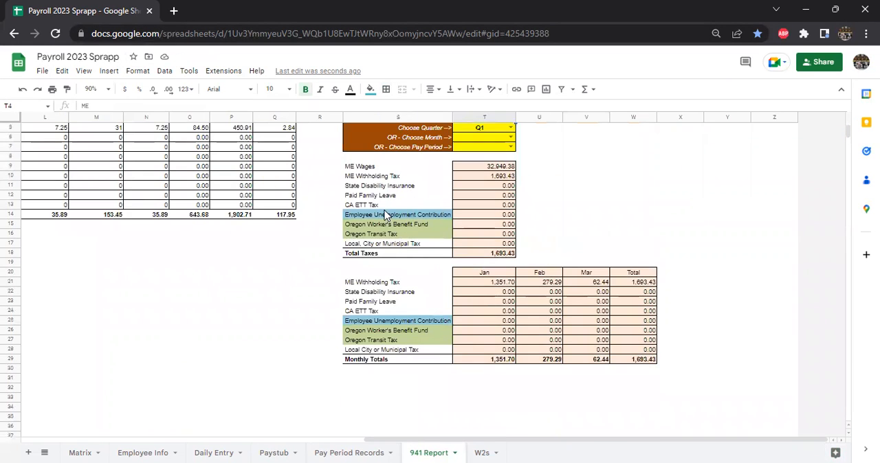
{"action": "left_click_drag", "start_coordinate": [599, 196], "coordinate": [589, 238]}
{"action": "left_click", "coordinate": [415, 228]}
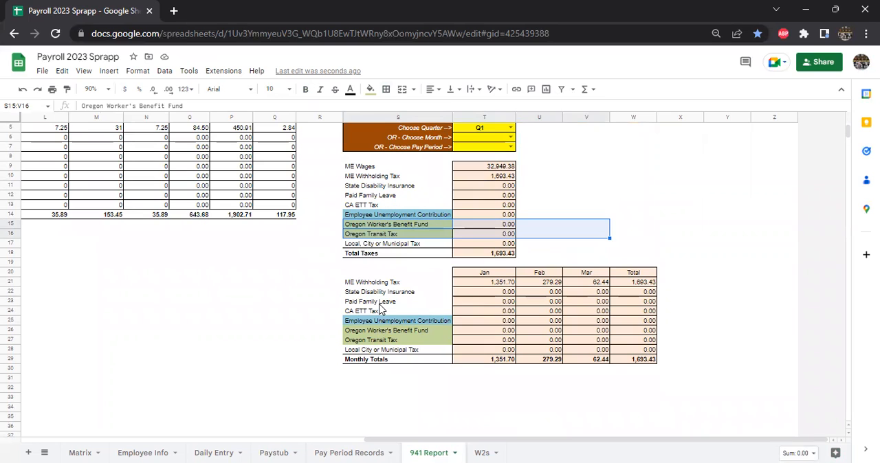
{"action": "left_click", "coordinate": [378, 304]}
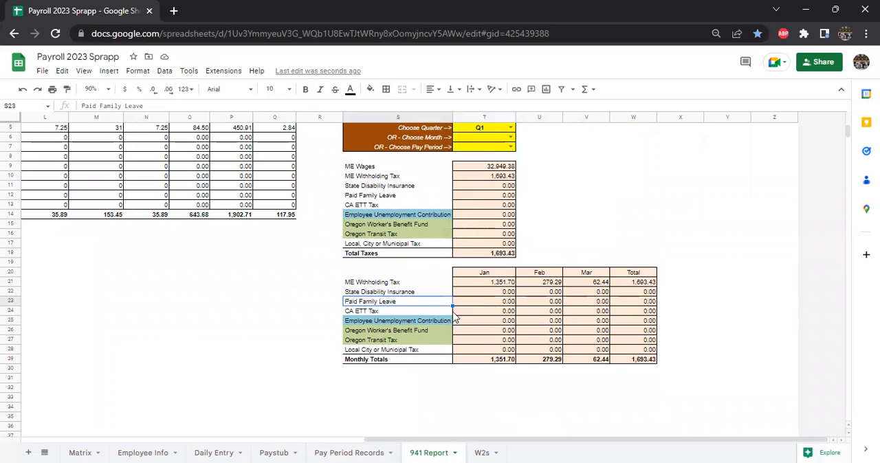
{"action": "left_click_drag", "start_coordinate": [487, 283], "coordinate": [644, 292]}
{"action": "left_click", "coordinate": [595, 236]}
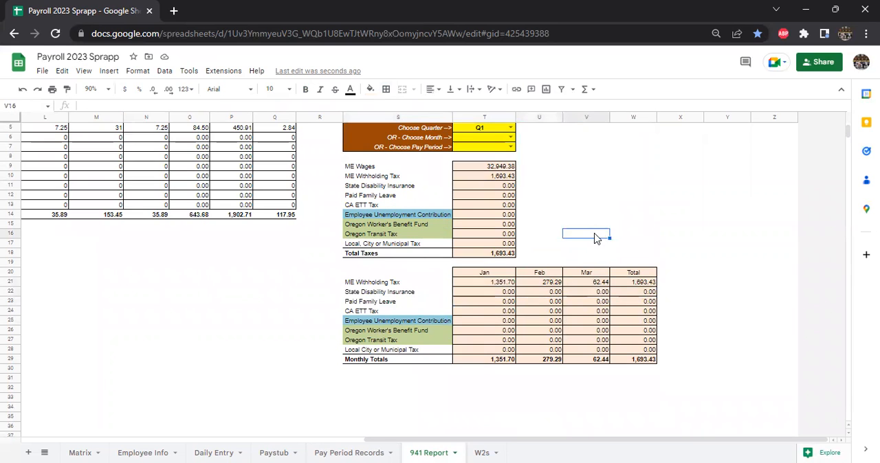
Step: Switch the State and Local Withholding Report to Q2, and set its quarter back to Q1
{"action": "scroll", "coordinate": [595, 236], "scroll_direction": "up", "scroll_amount": 2}
{"action": "left_click", "coordinate": [511, 176]}
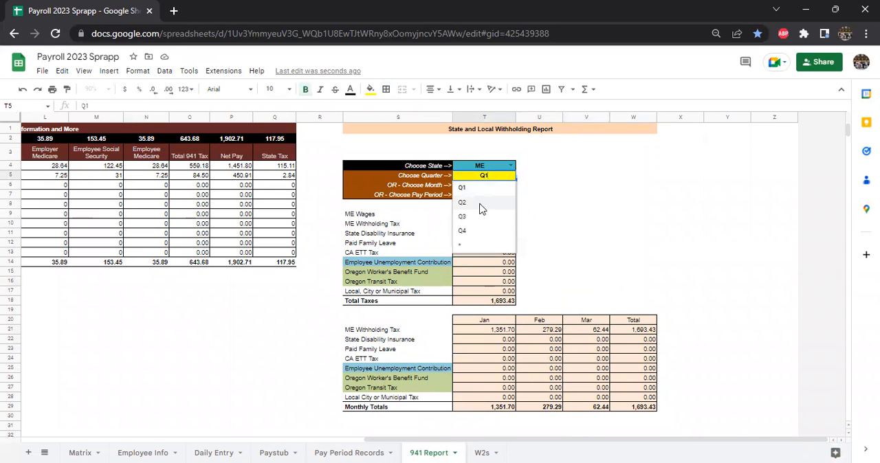
{"action": "left_click", "coordinate": [480, 209]}
{"action": "left_click", "coordinate": [488, 178]}
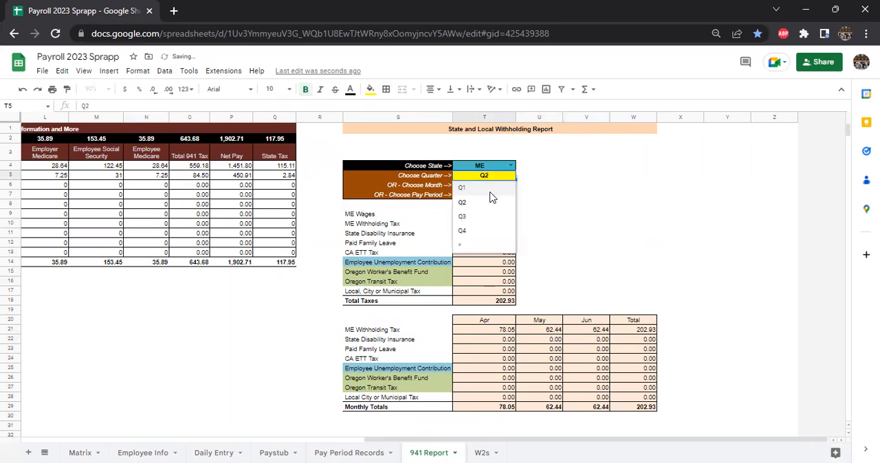
{"action": "left_click", "coordinate": [490, 189]}
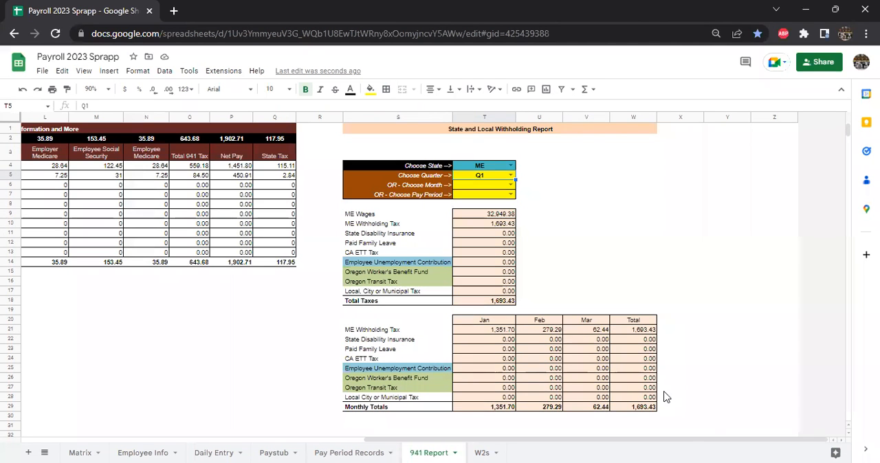
Step: Open the Pay Period Records sheet, select all values in the PP Ending filter and return to the first record
{"action": "left_click_drag", "start_coordinate": [532, 443], "coordinate": [344, 446]}
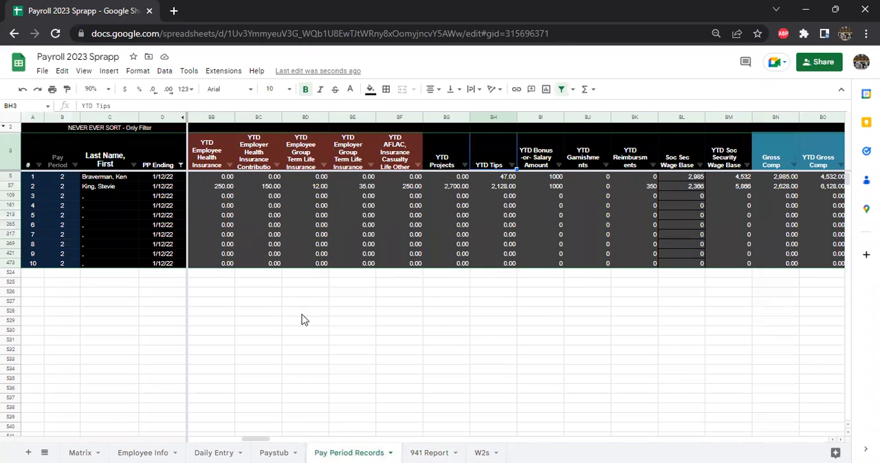
{"action": "left_click", "coordinate": [133, 167]}
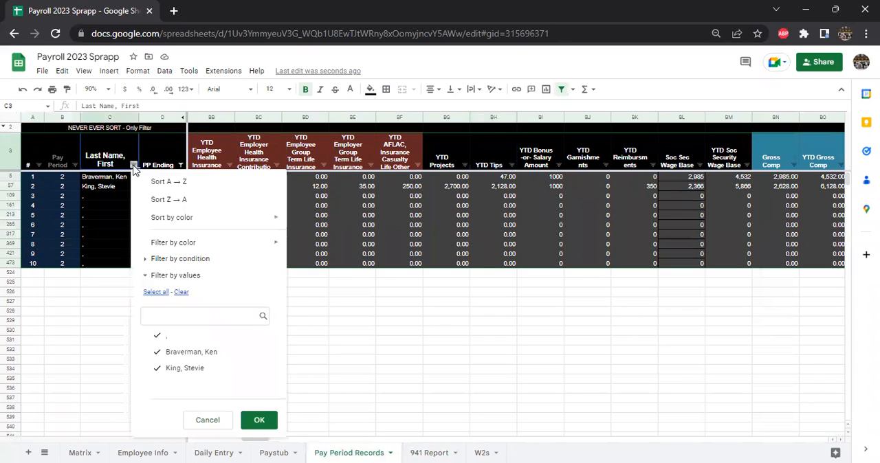
{"action": "left_click", "coordinate": [156, 292]}
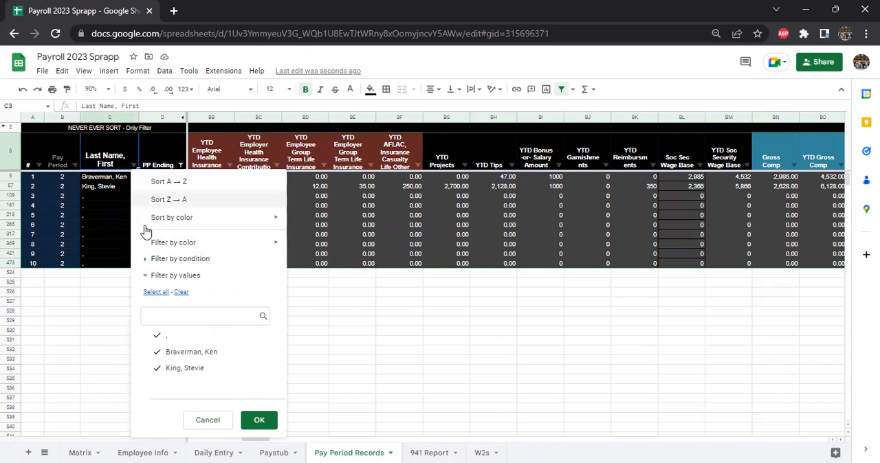
{"action": "left_click", "coordinate": [113, 157]}
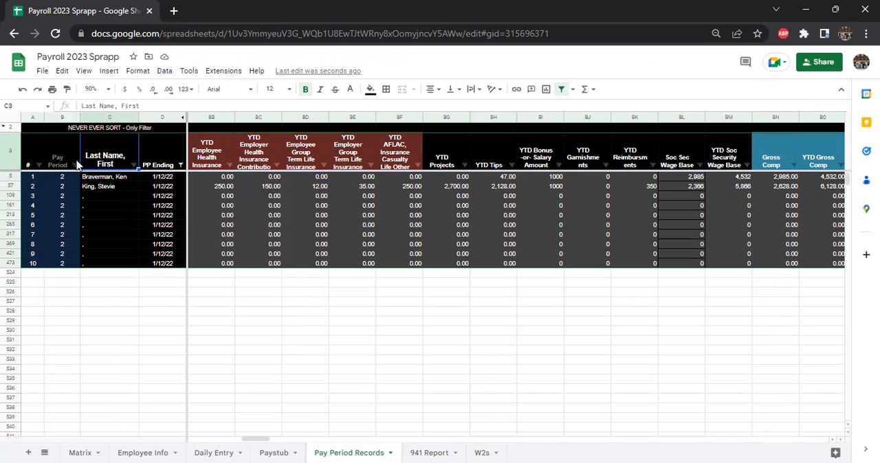
{"action": "left_click", "coordinate": [180, 165]}
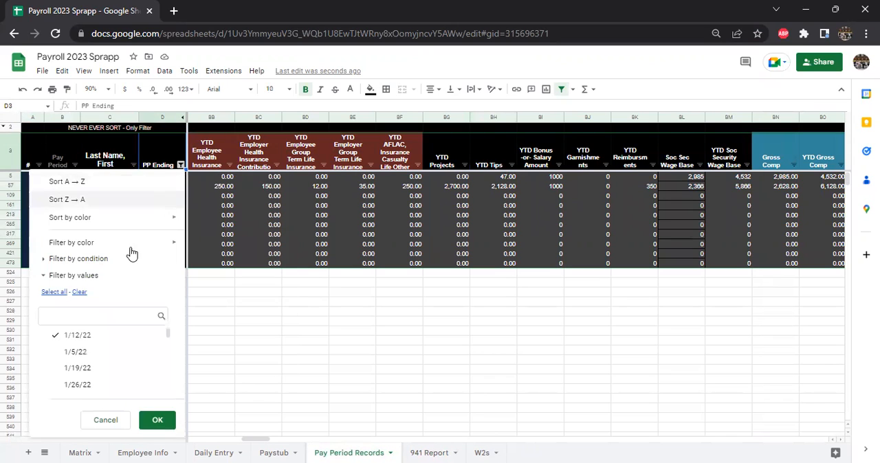
{"action": "left_click", "coordinate": [60, 292]}
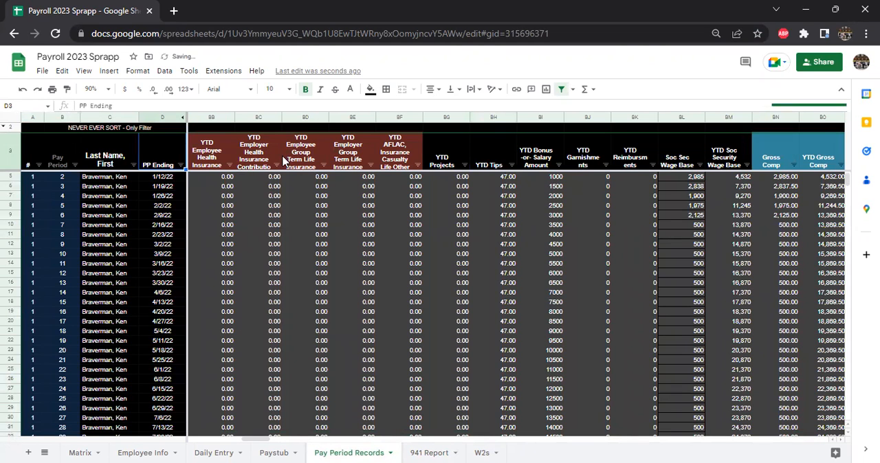
{"action": "key", "text": "ctrl+Home"}
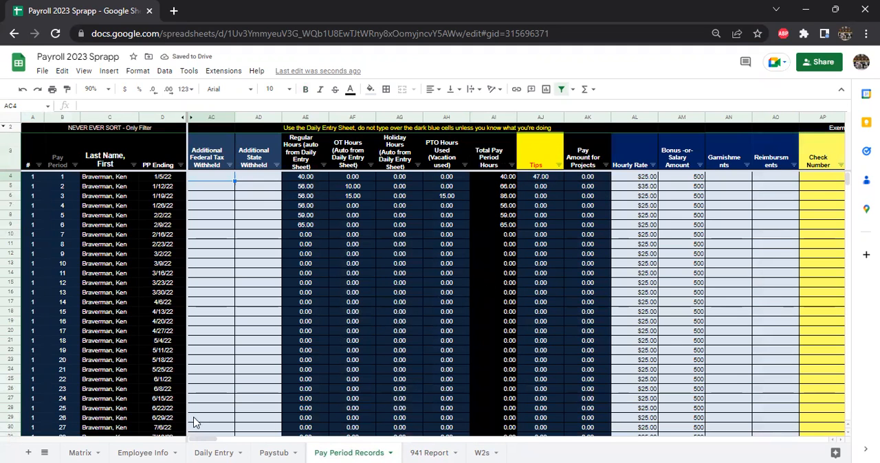
Step: Look over the Employee Info, Daily Entry and Paystub sheets in turn
{"action": "left_click", "coordinate": [157, 450]}
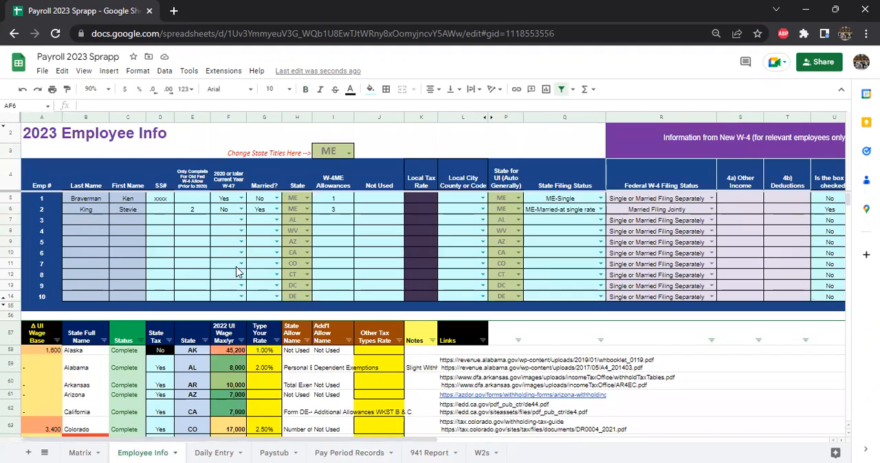
{"action": "left_click", "coordinate": [220, 449]}
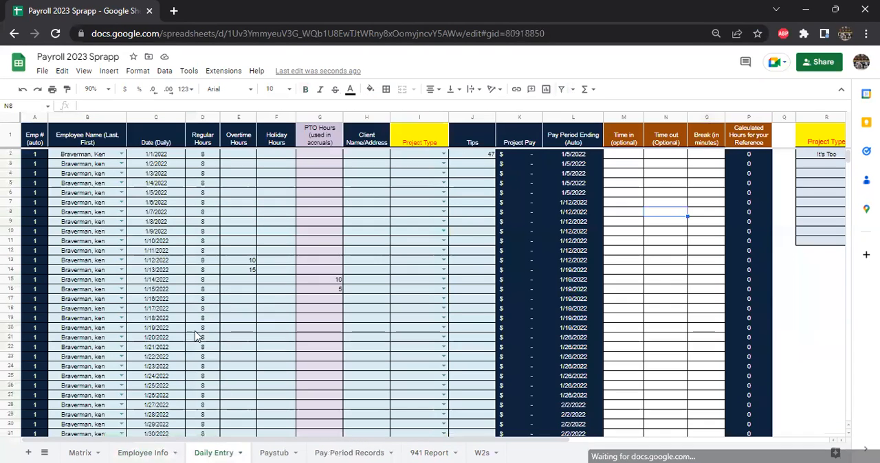
{"action": "left_click", "coordinate": [475, 245]}
{"action": "left_click", "coordinate": [416, 252]}
{"action": "left_click", "coordinate": [266, 446]}
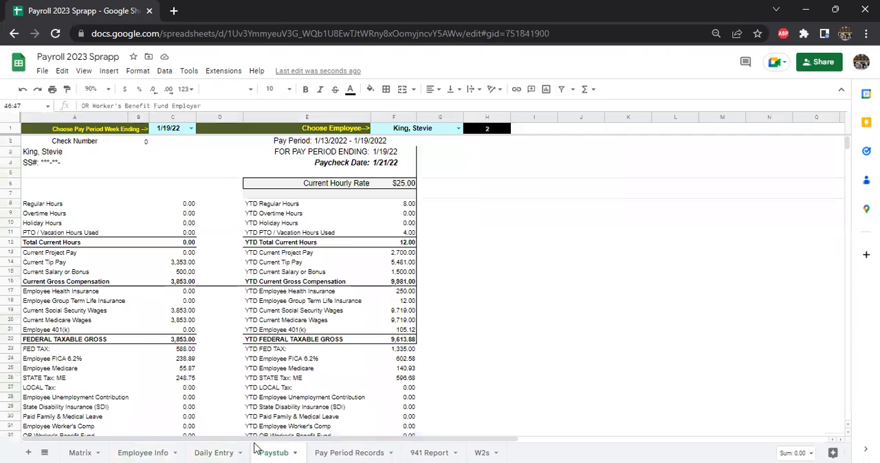
Step: Return to Pay Period Records and examine the input columns from Tips and Hourly Rate through Bonus -or- Salary Amount and Check Number
{"action": "left_click", "coordinate": [341, 452]}
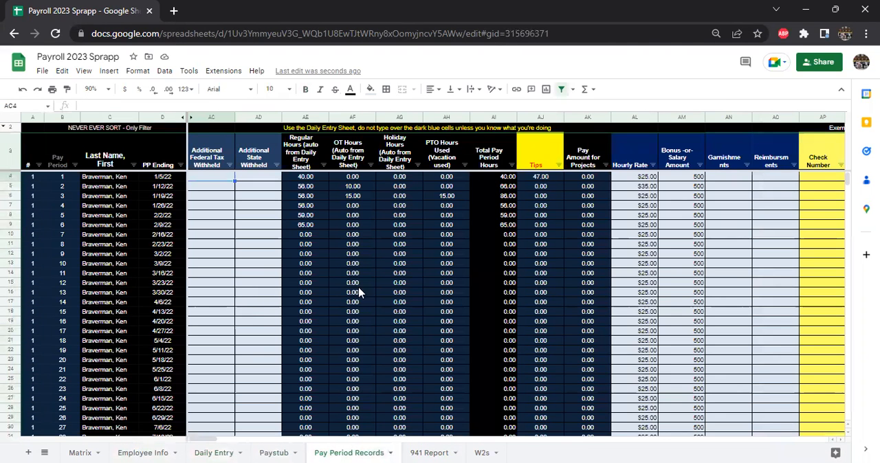
{"action": "left_click", "coordinate": [646, 196]}
{"action": "scroll", "coordinate": [653, 206], "scroll_direction": "right", "scroll_amount": 1}
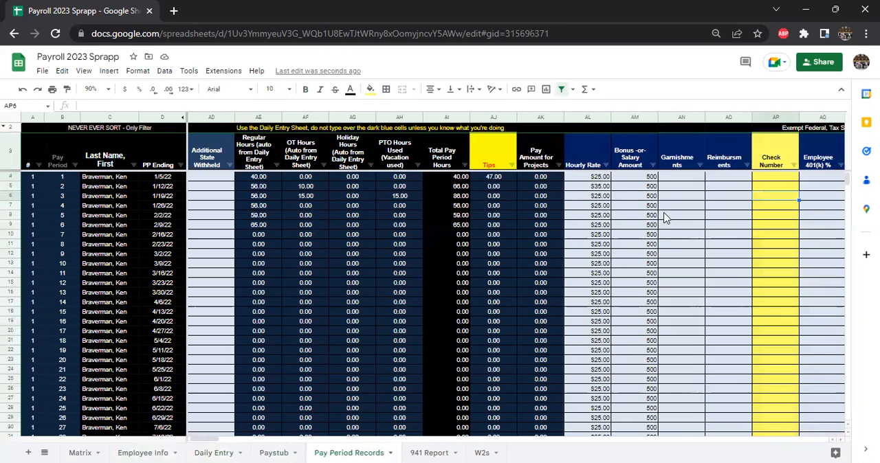
{"action": "left_click", "coordinate": [598, 235]}
{"action": "key", "text": "Right"}
{"action": "key", "text": "Right"}
{"action": "key", "text": "Right"}
{"action": "key", "text": "Right"}
{"action": "key", "text": "Right"}
{"action": "key", "text": "Right"}
{"action": "key", "text": "Right"}
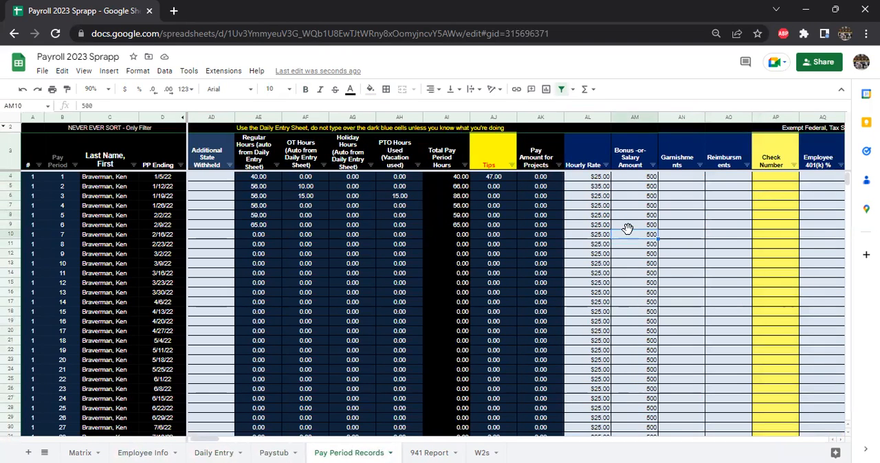
{"action": "key", "text": "Right"}
{"action": "key", "text": "Right"}
{"action": "key", "text": "Left"}
{"action": "key", "text": "Left"}
{"action": "key", "text": "Left"}
{"action": "key", "text": "Left"}
{"action": "key", "text": "Left"}
{"action": "key", "text": "Left"}
{"action": "key", "text": "Left"}
{"action": "key", "text": "Left"}
{"action": "key", "text": "Left"}
{"action": "key", "text": "Left"}
{"action": "key", "text": "Left"}
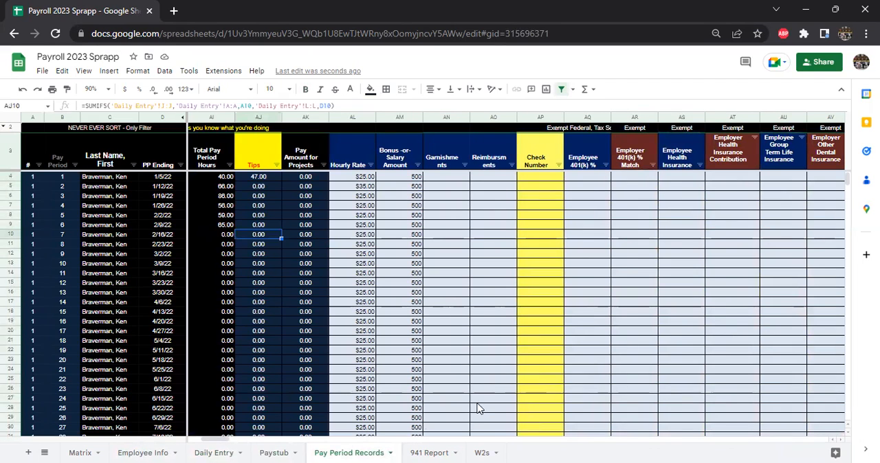
Step: Glance at the Paystub sheet, and on the 941 Report clear the chosen pay period and set the month to Feb
{"action": "left_click", "coordinate": [275, 451]}
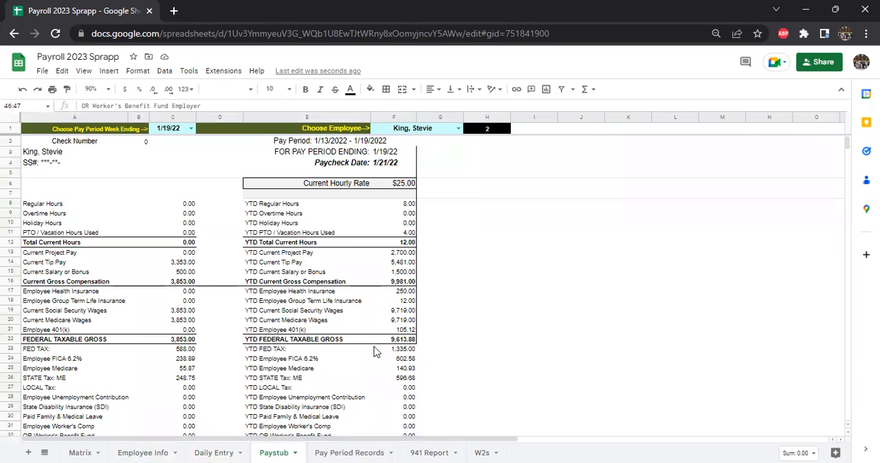
{"action": "left_click", "coordinate": [418, 452]}
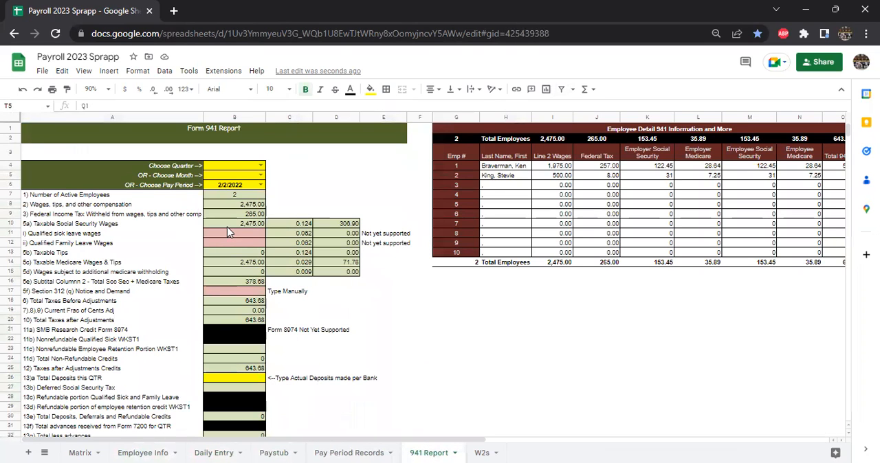
{"action": "left_click", "coordinate": [264, 183]}
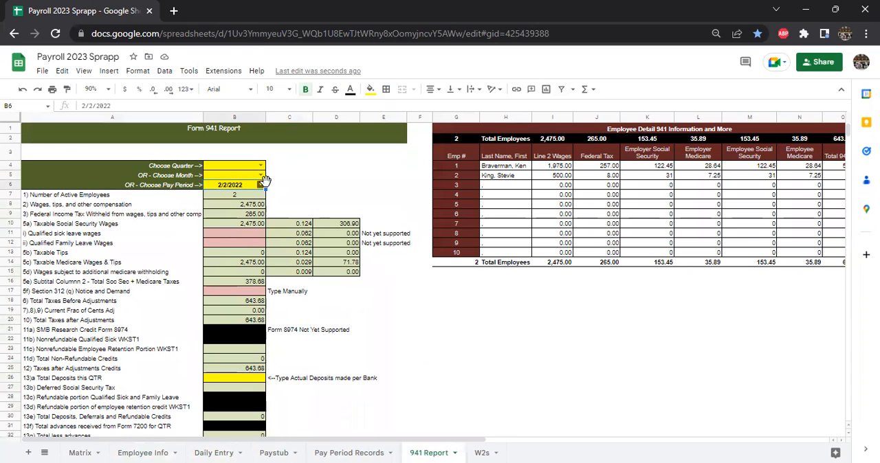
{"action": "key", "text": "Delete"}
{"action": "left_click", "coordinate": [262, 177]}
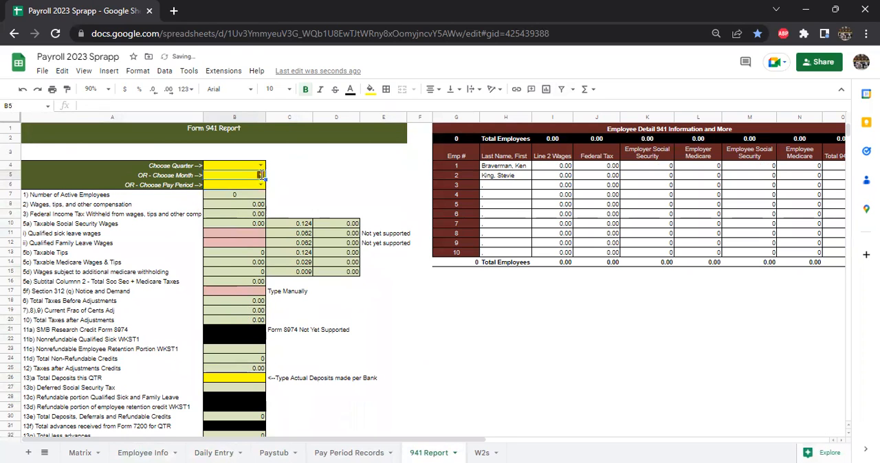
{"action": "left_click", "coordinate": [261, 176]}
{"action": "left_click", "coordinate": [238, 210]}
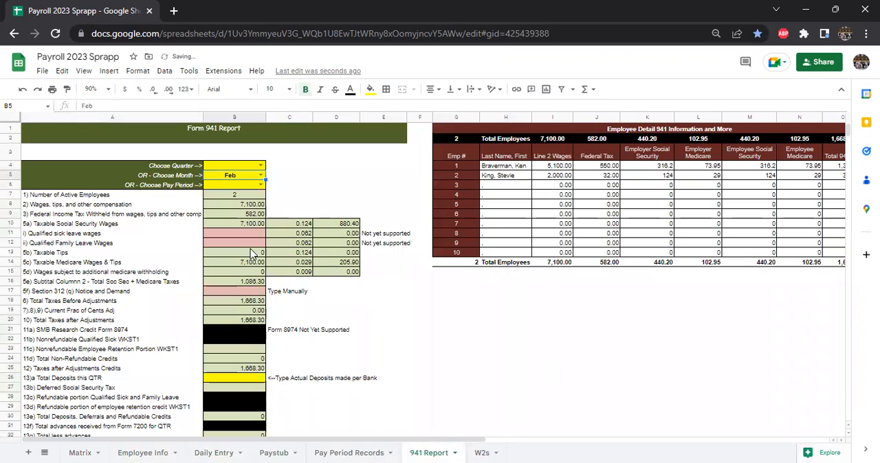
Step: Check the Balance Due line of the Form 941 Report and return to the report's beginning
{"action": "scroll", "coordinate": [245, 311], "scroll_direction": "down", "scroll_amount": 2}
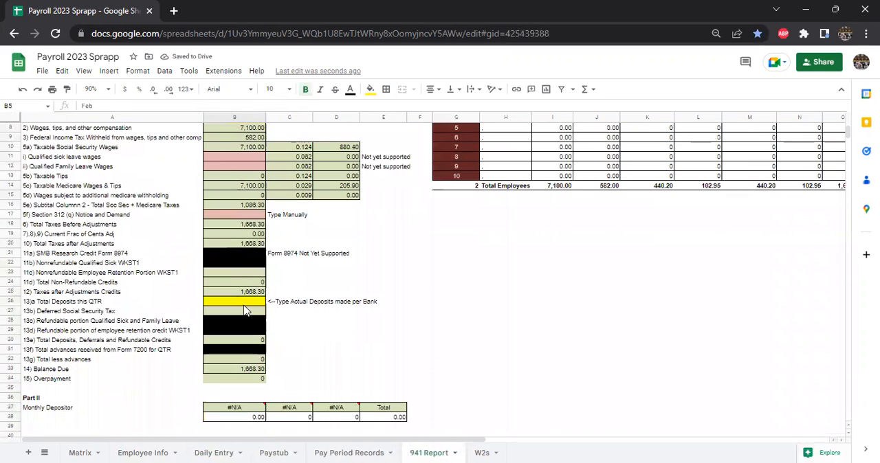
{"action": "left_click", "coordinate": [246, 370]}
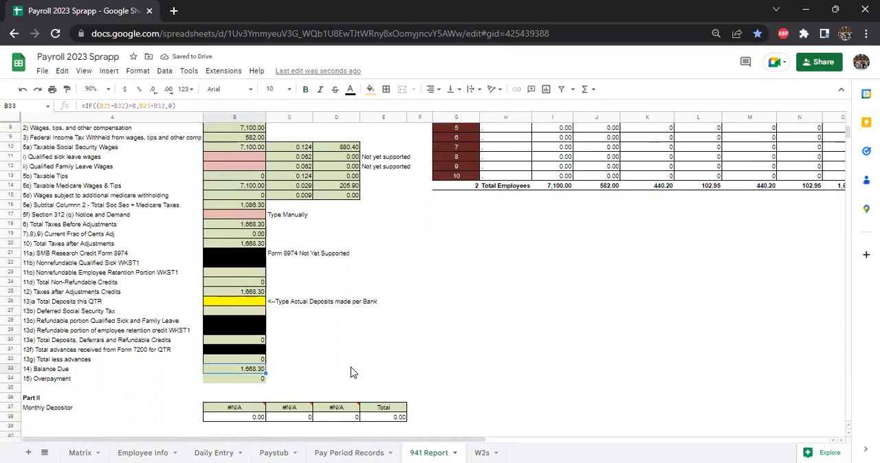
{"action": "scroll", "coordinate": [351, 372], "scroll_direction": "up", "scroll_amount": 3}
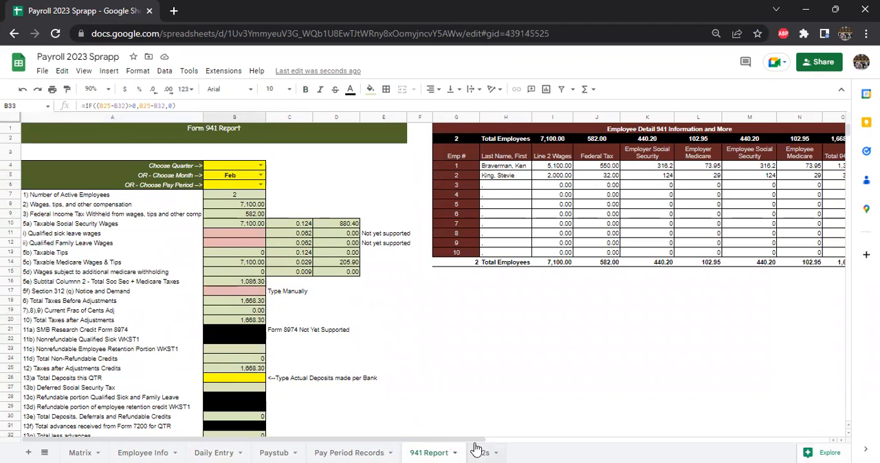
Step: On the W2s sheet, choose employee number 2 and review the W2 box amounts for that employee
{"action": "left_click", "coordinate": [475, 449]}
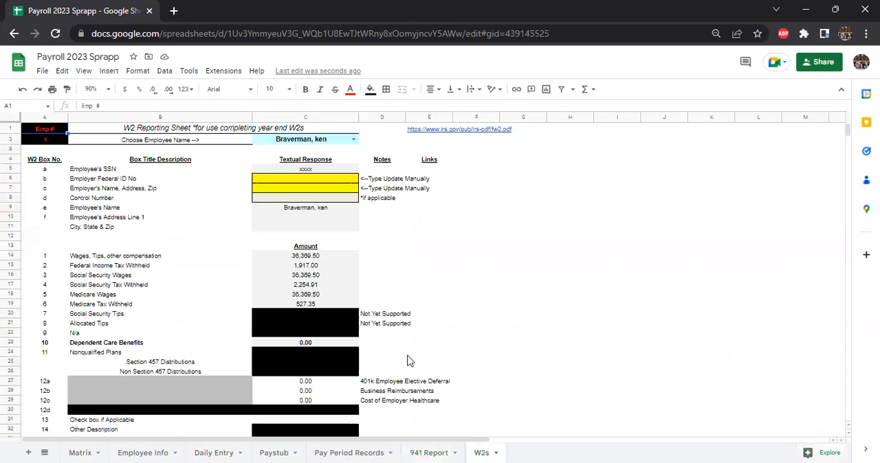
{"action": "left_click", "coordinate": [353, 140]}
{"action": "left_click", "coordinate": [323, 167]}
{"action": "scroll", "coordinate": [412, 299], "scroll_direction": "down", "scroll_amount": 2}
{"action": "scroll", "coordinate": [413, 299], "scroll_direction": "down", "scroll_amount": 4}
{"action": "scroll", "coordinate": [284, 365], "scroll_direction": "up", "scroll_amount": 2}
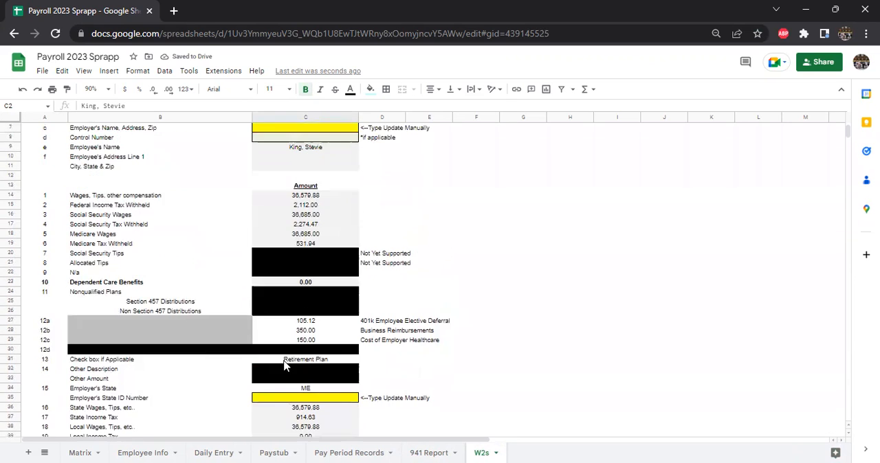
{"action": "scroll", "coordinate": [284, 365], "scroll_direction": "up", "scroll_amount": 2}
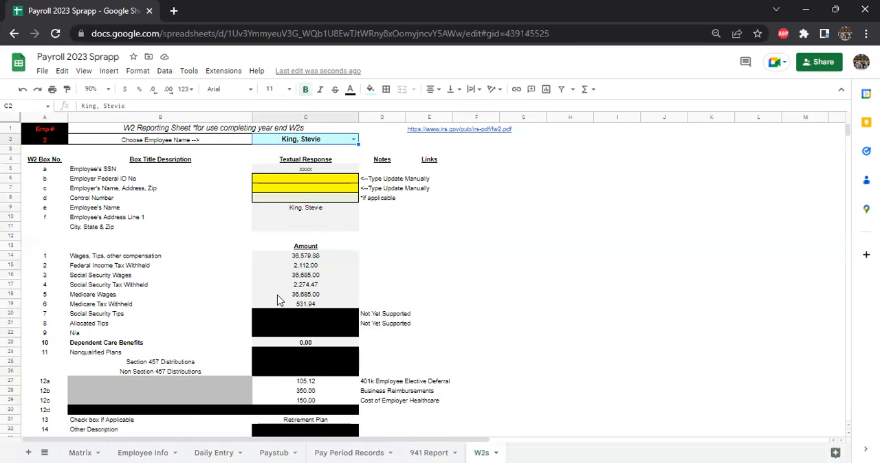
Step: Revisit the sheets in reverse order from 941 Report through Pay Period Records to Matrix, and return to Employee Info
{"action": "left_click", "coordinate": [414, 451]}
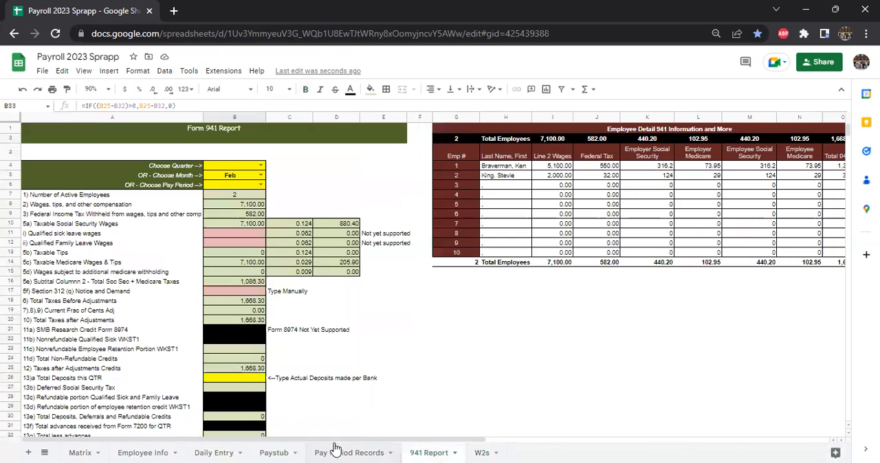
{"action": "left_click", "coordinate": [347, 453]}
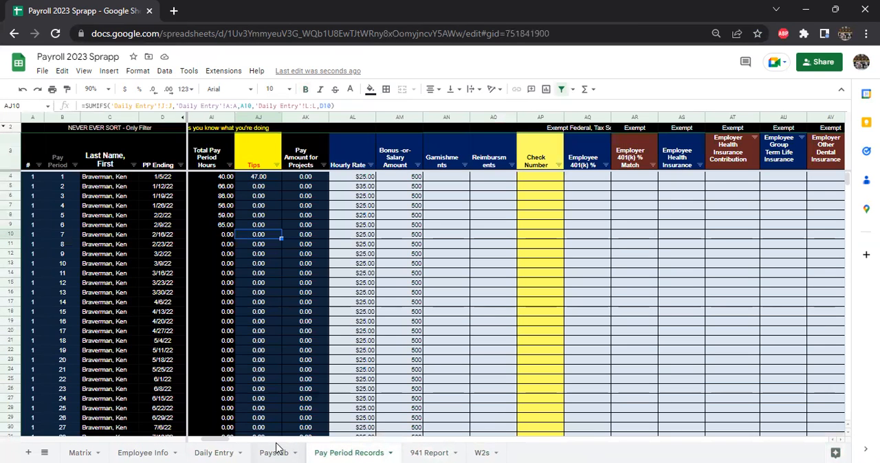
{"action": "left_click", "coordinate": [279, 450]}
{"action": "left_click", "coordinate": [199, 451]}
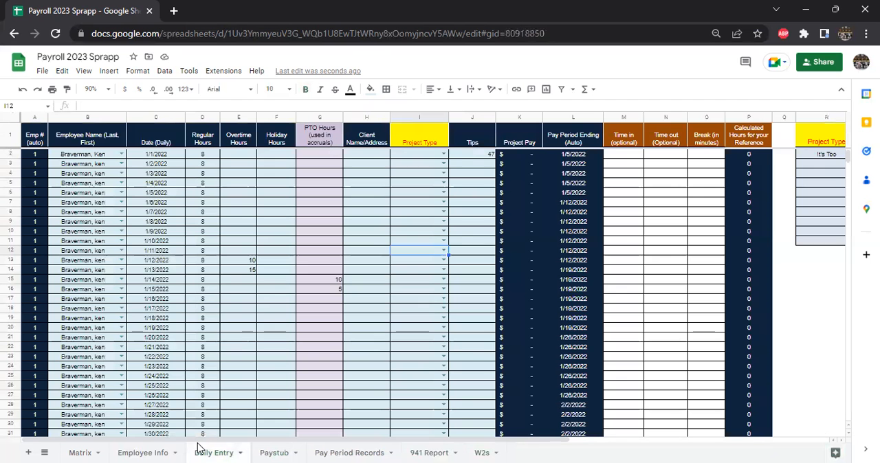
{"action": "left_click", "coordinate": [141, 452]}
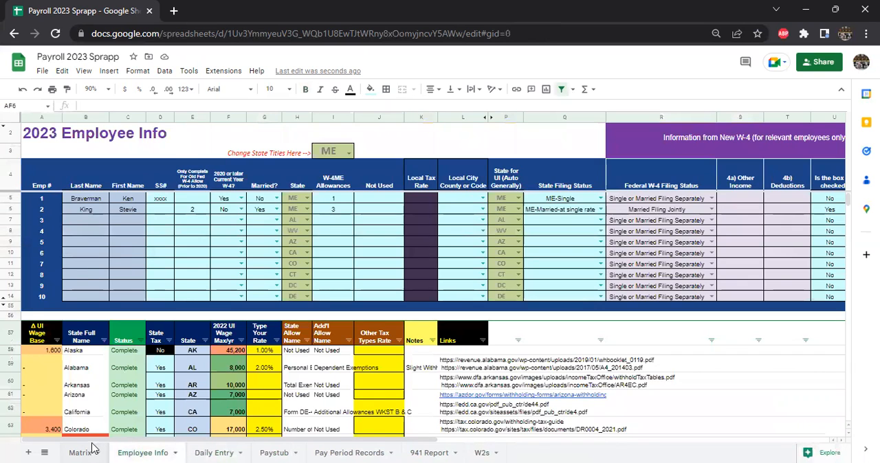
{"action": "left_click", "coordinate": [93, 450]}
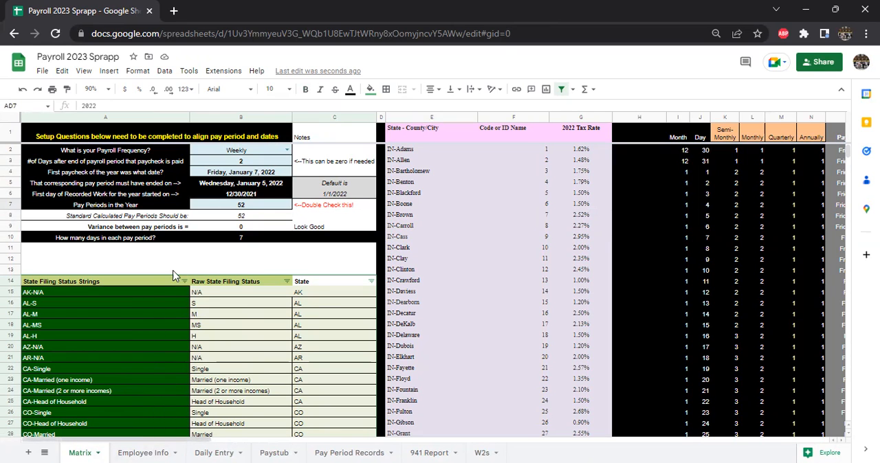
{"action": "left_click", "coordinate": [143, 450]}
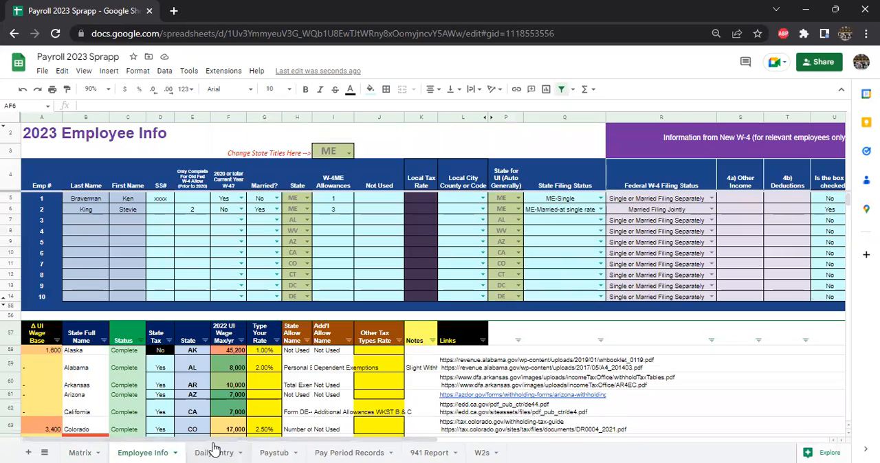